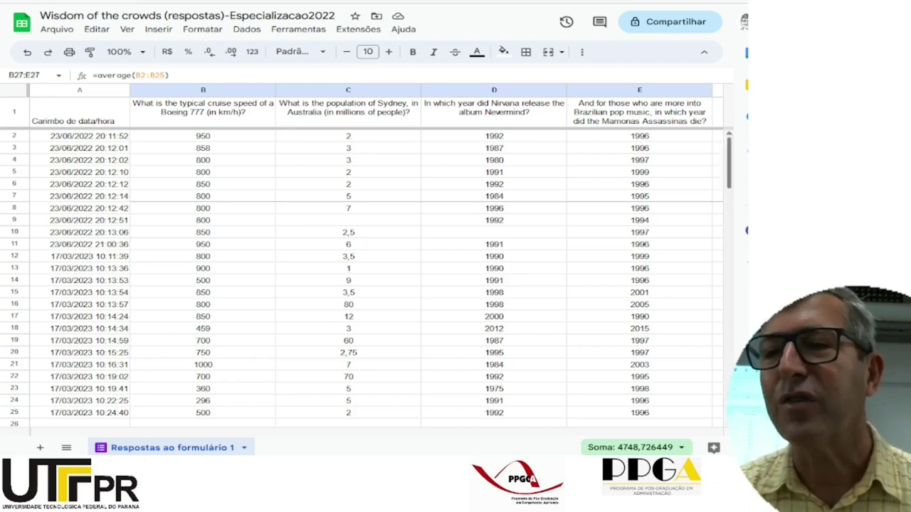
Insert two rows above the mean row and label them min and max in A27 and A28
{"action": "scroll", "coordinate": [443, 283], "scroll_direction": "down", "scroll_amount": 2}
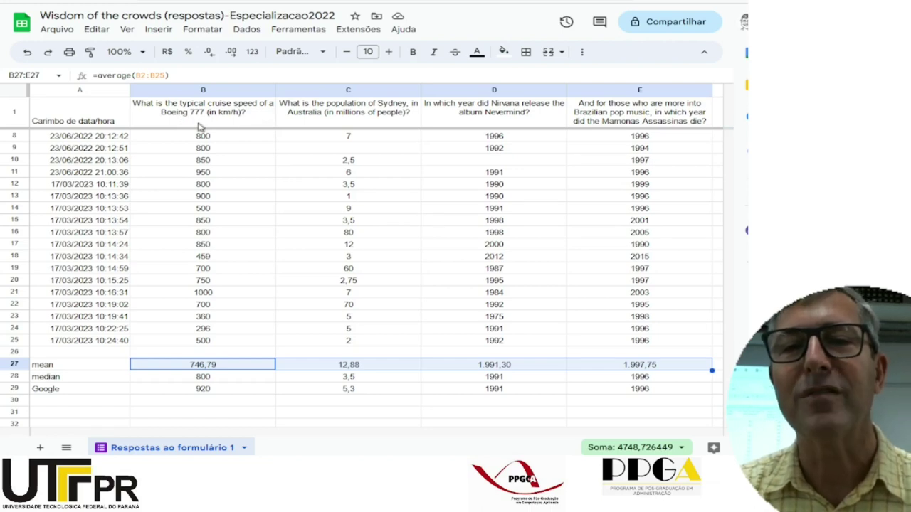
{"action": "left_click", "coordinate": [216, 391]}
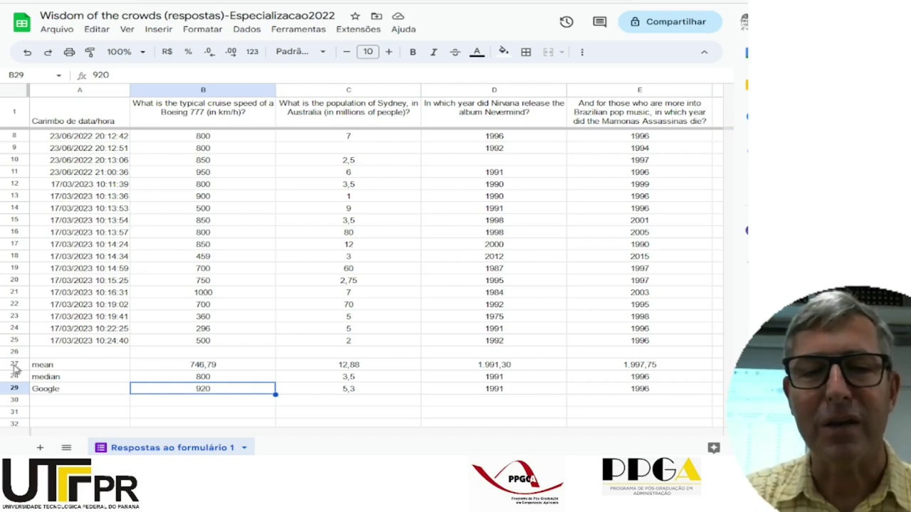
{"action": "left_click_drag", "start_coordinate": [12, 364], "coordinate": [9, 376]}
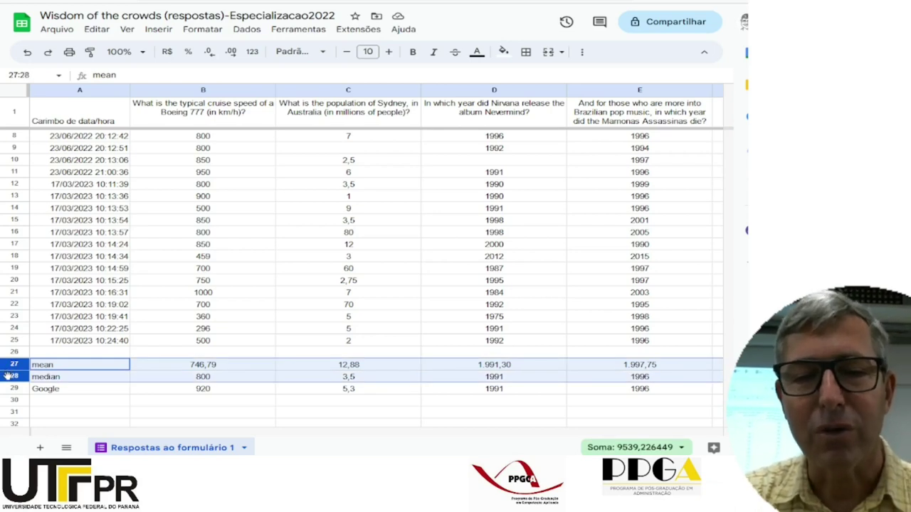
{"action": "right_click", "coordinate": [9, 376]}
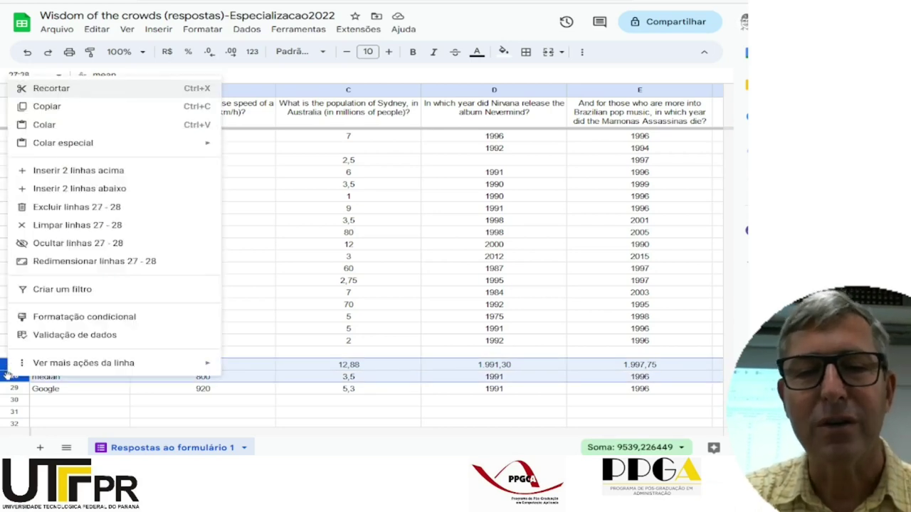
{"action": "left_click", "coordinate": [71, 171]}
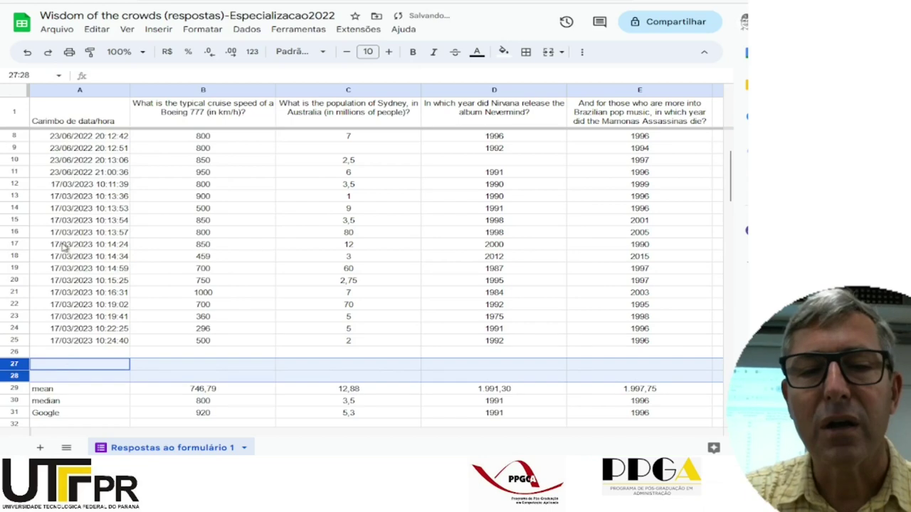
{"action": "left_click", "coordinate": [61, 367]}
{"action": "type", "text": "min"}
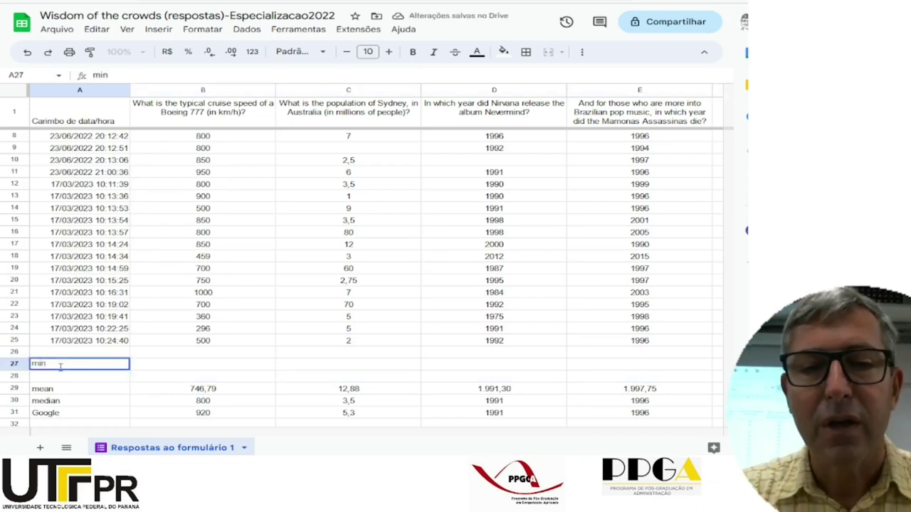
{"action": "left_click", "coordinate": [48, 379]}
{"action": "type", "text": "max"}
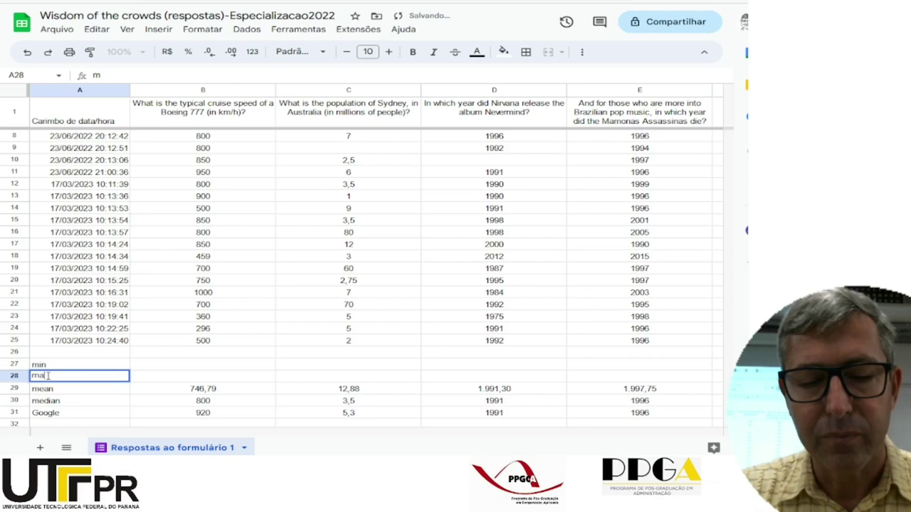
Enter a formula in B27 that calculates the minimum of the cruise speed answers, =min(B2:B25)
{"action": "left_click", "coordinate": [193, 368]}
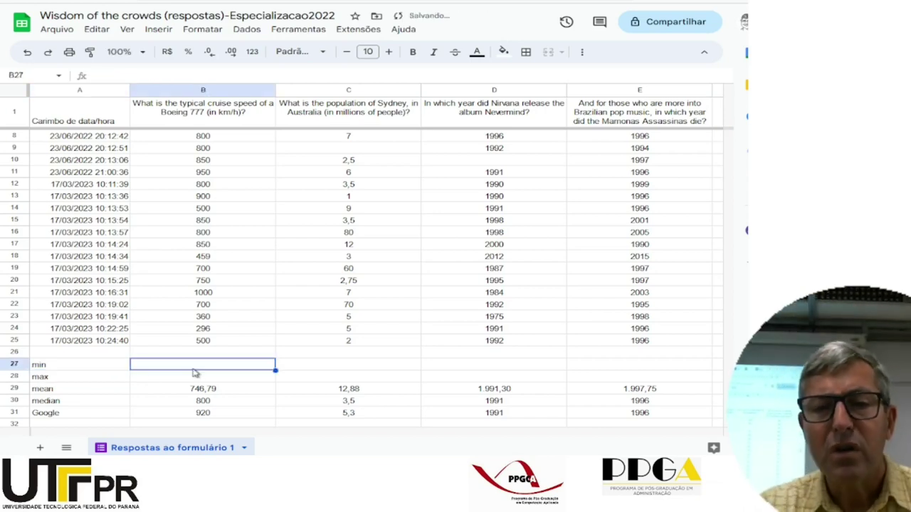
{"action": "type", "text": "=min("}
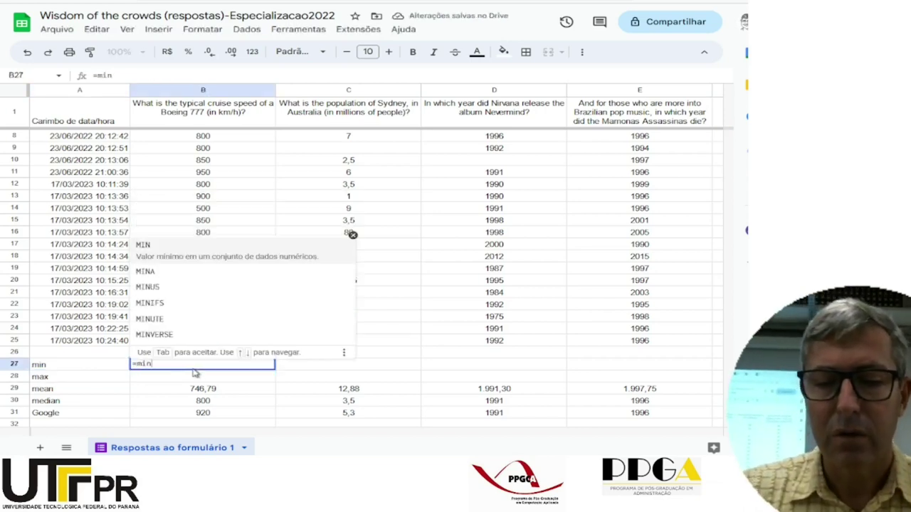
{"action": "left_click_drag", "start_coordinate": [192, 341], "coordinate": [202, 141]}
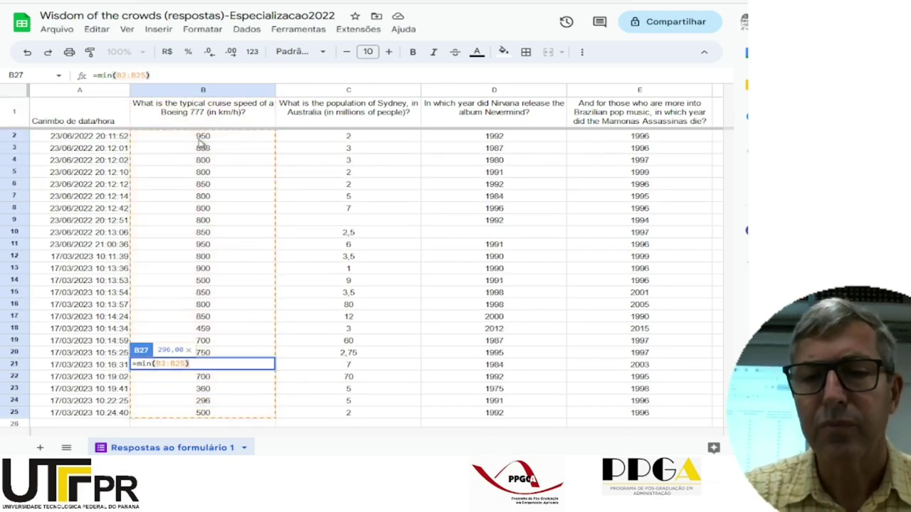
{"action": "key", "text": "Return"}
Enter a MAX formula in B28 over the same cruise speed answers
{"action": "type", "text": "="}
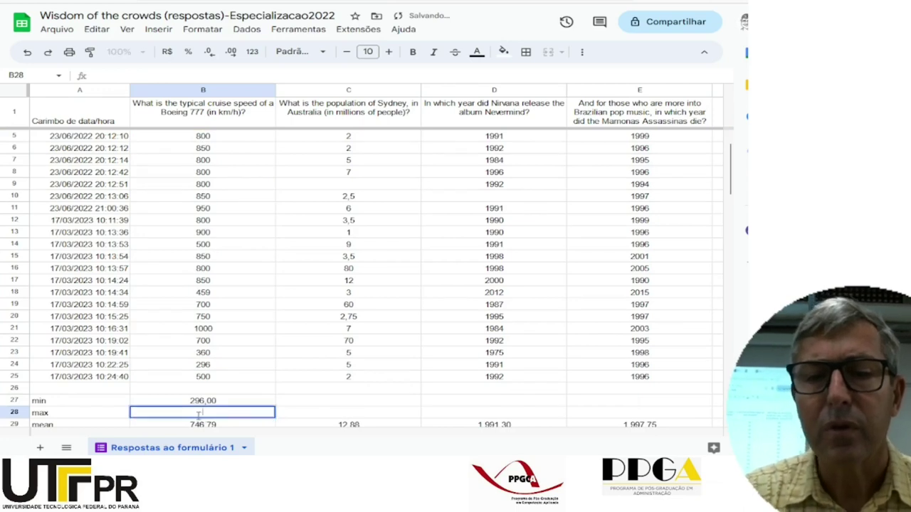
{"action": "type", "text": "max("}
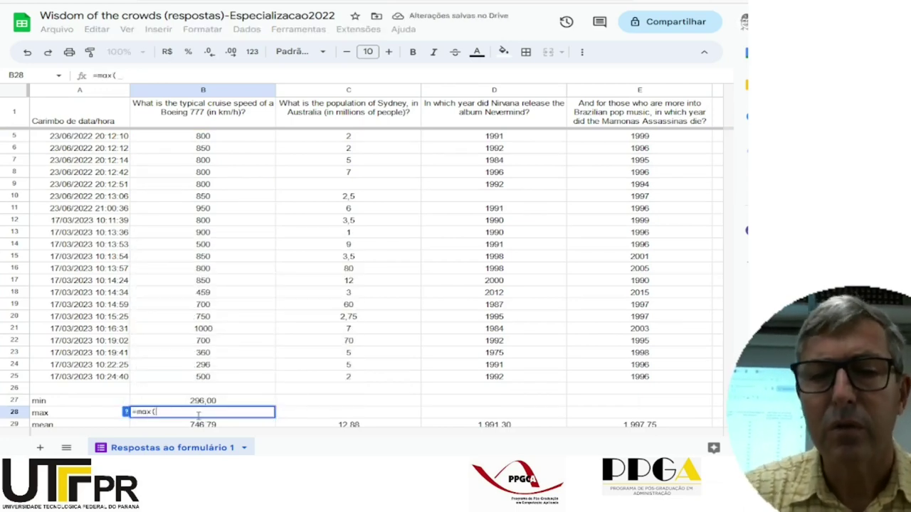
{"action": "left_click_drag", "start_coordinate": [204, 383], "coordinate": [205, 139]}
{"action": "type", "text": ")"}
{"action": "key", "text": "Return"}
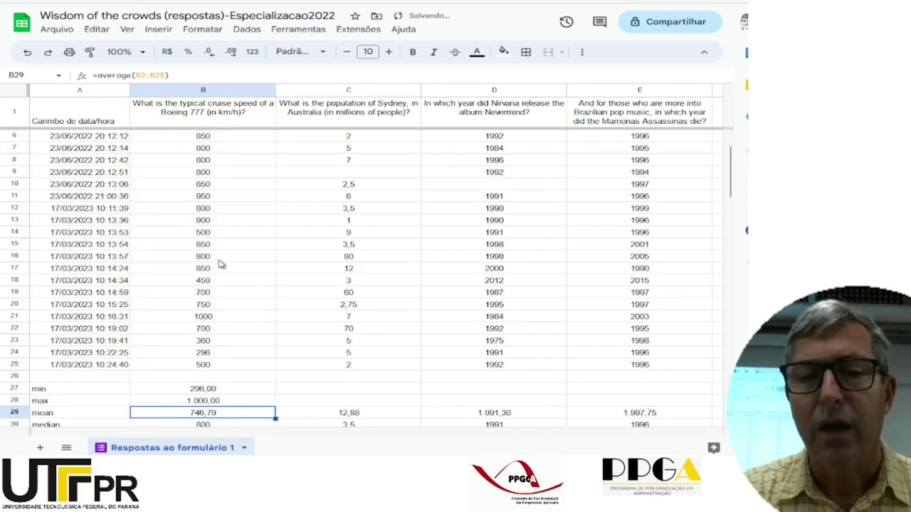
Format the min and max results in B27:B28 to show no decimal places
{"action": "left_click", "coordinate": [198, 391], "text": "shift"}
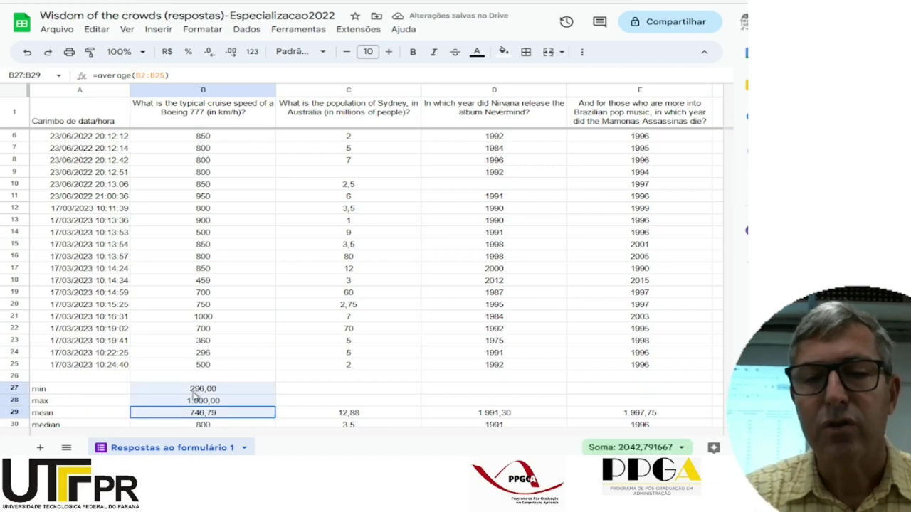
{"action": "left_click", "coordinate": [190, 395], "text": "shift"}
{"action": "left_click_drag", "start_coordinate": [192, 390], "coordinate": [193, 403]}
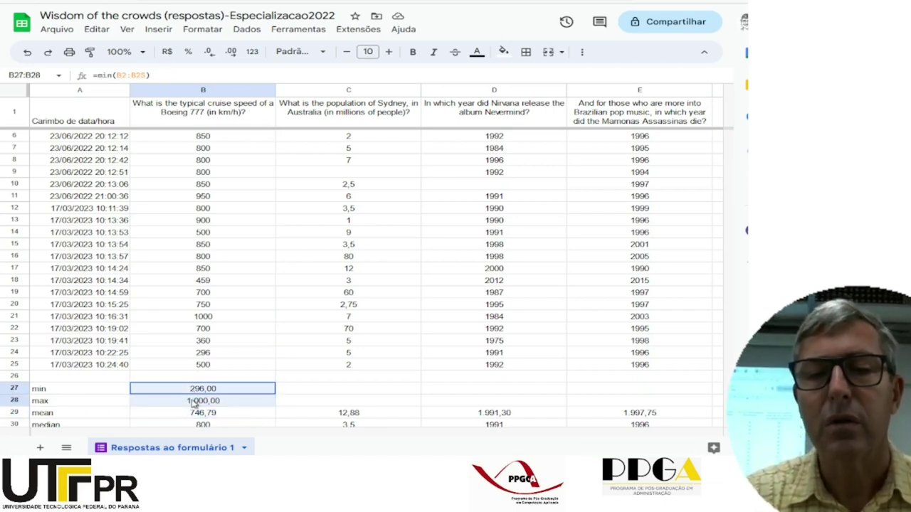
{"action": "left_click", "coordinate": [211, 53]}
{"action": "left_click", "coordinate": [211, 53]}
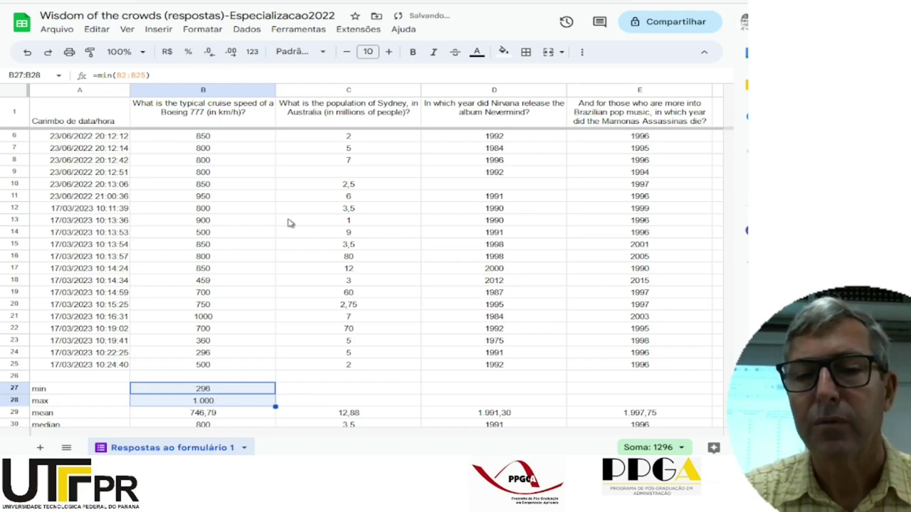
Fill the min and max formulas from B27:B28 across to column E
{"action": "left_click_drag", "start_coordinate": [275, 407], "coordinate": [644, 403]}
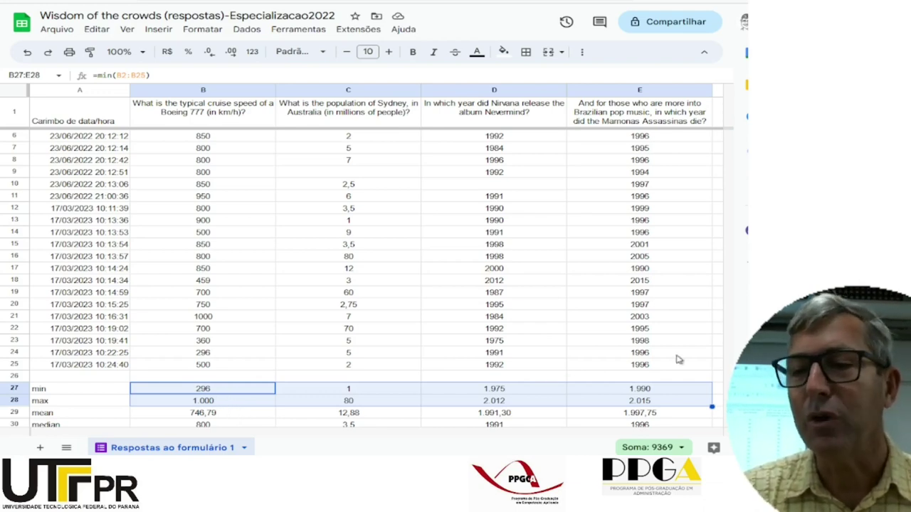
{"action": "left_click", "coordinate": [221, 425]}
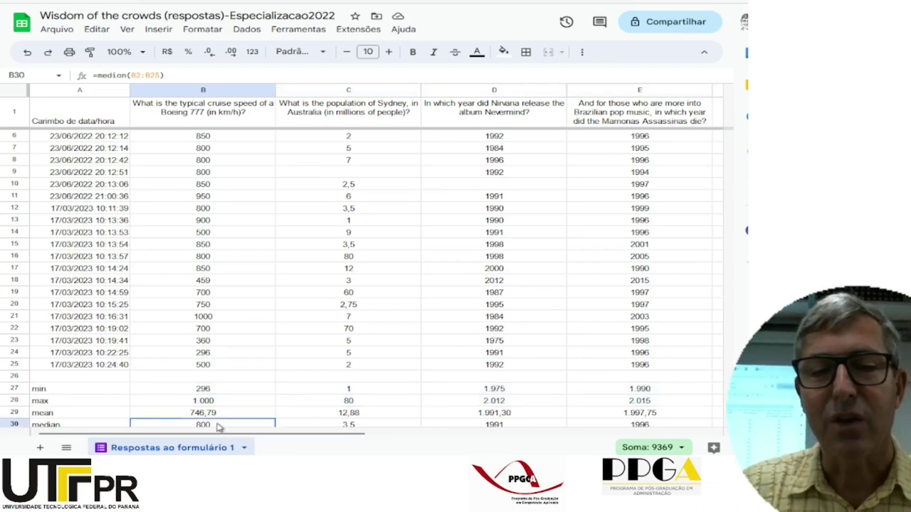
{"action": "key", "text": "Down"}
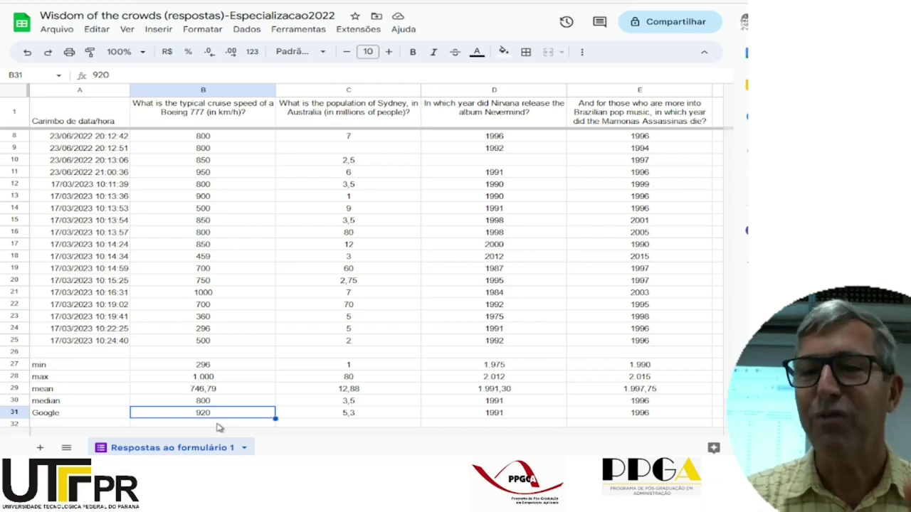
Change the Sydney population answer in C19 to 60000000 to test how an outlier affects the statistics
{"action": "left_click", "coordinate": [347, 272]}
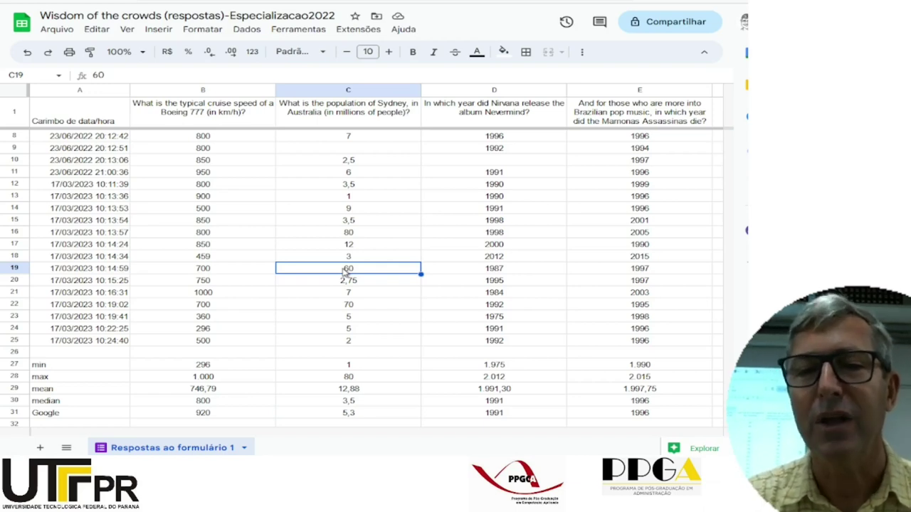
{"action": "double_click", "coordinate": [345, 271]}
{"action": "type", "text": "00"}
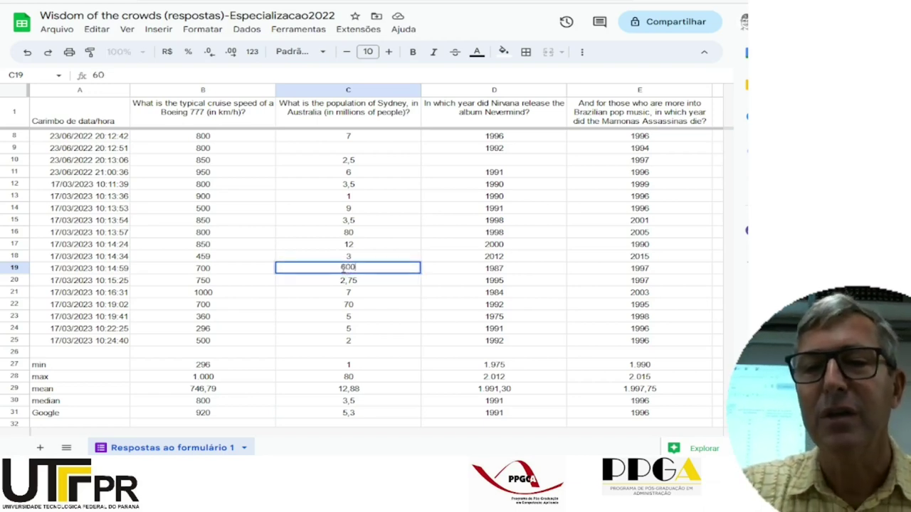
{"action": "type", "text": "0000"}
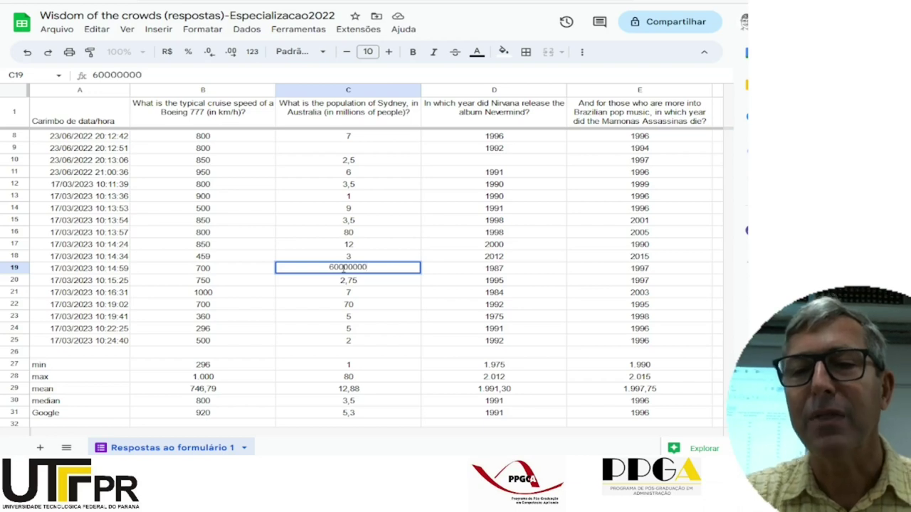
{"action": "key", "text": "Return"}
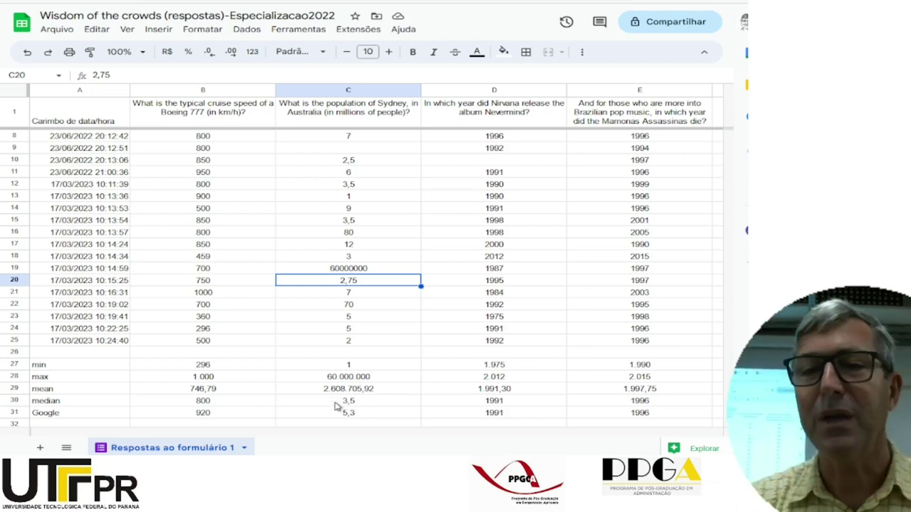
Restore the Sydney population answer in C19 to 60
{"action": "left_click", "coordinate": [346, 274]}
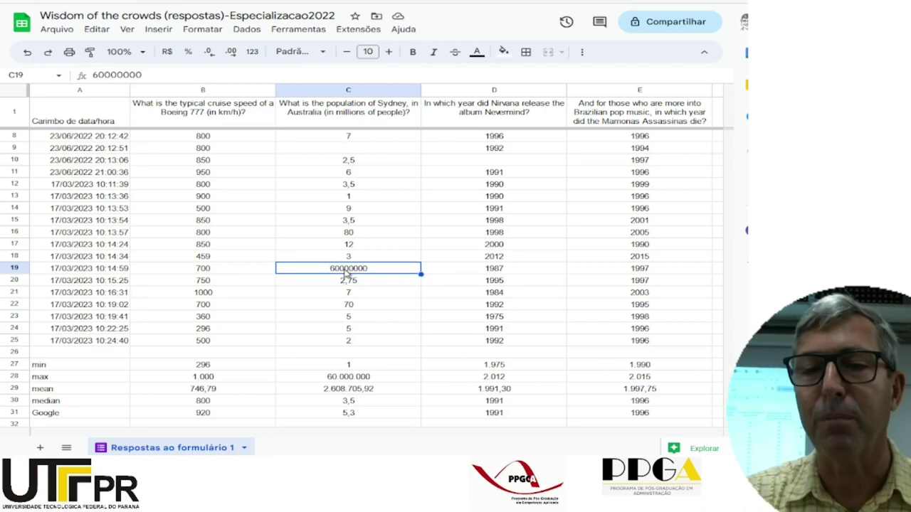
{"action": "type", "text": "80"}
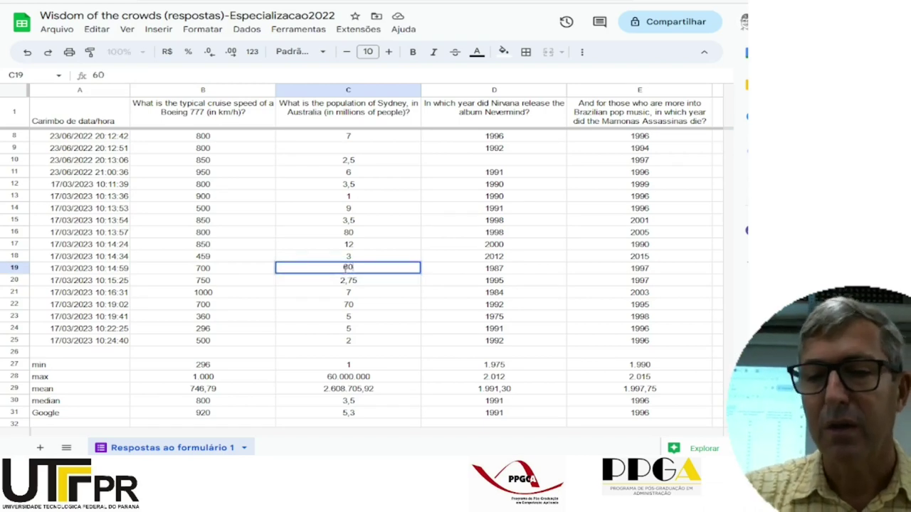
{"action": "key", "text": "Return"}
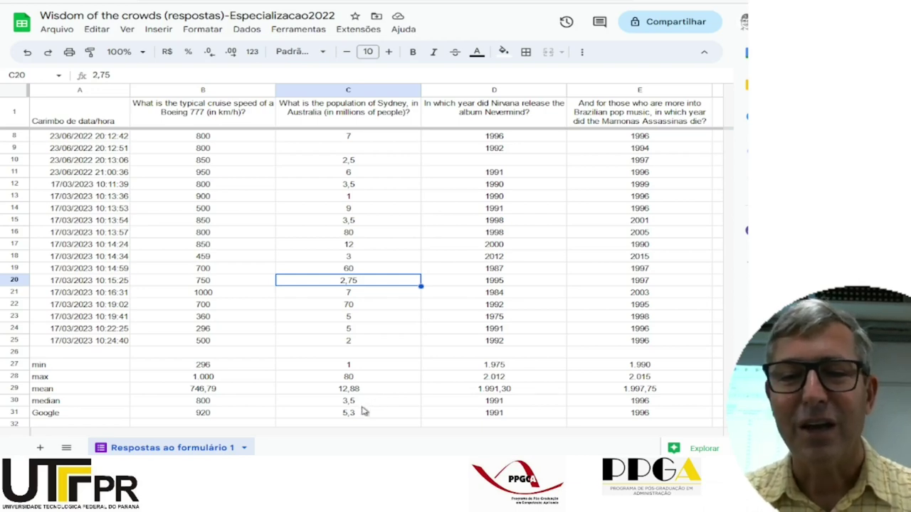
{"action": "left_click", "coordinate": [363, 406]}
{"action": "right_click", "coordinate": [363, 405]}
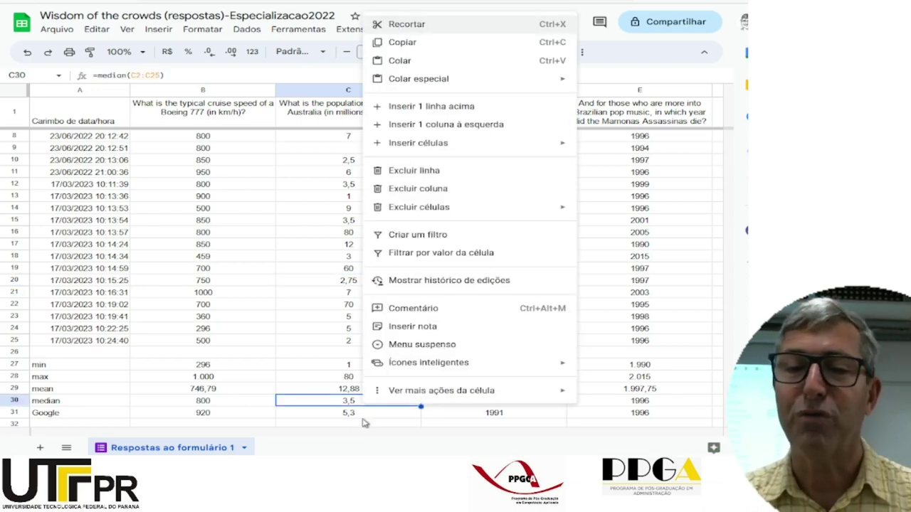
{"action": "right_click", "coordinate": [320, 409]}
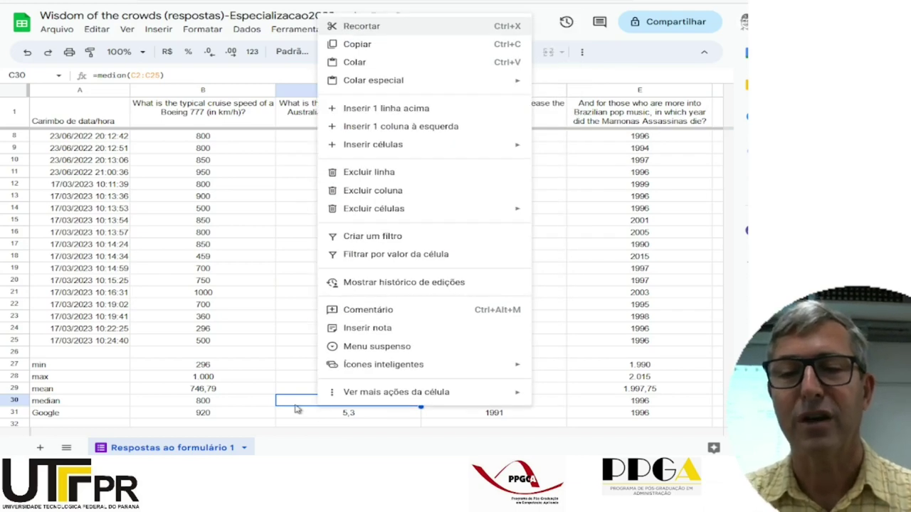
{"action": "left_click", "coordinate": [296, 405]}
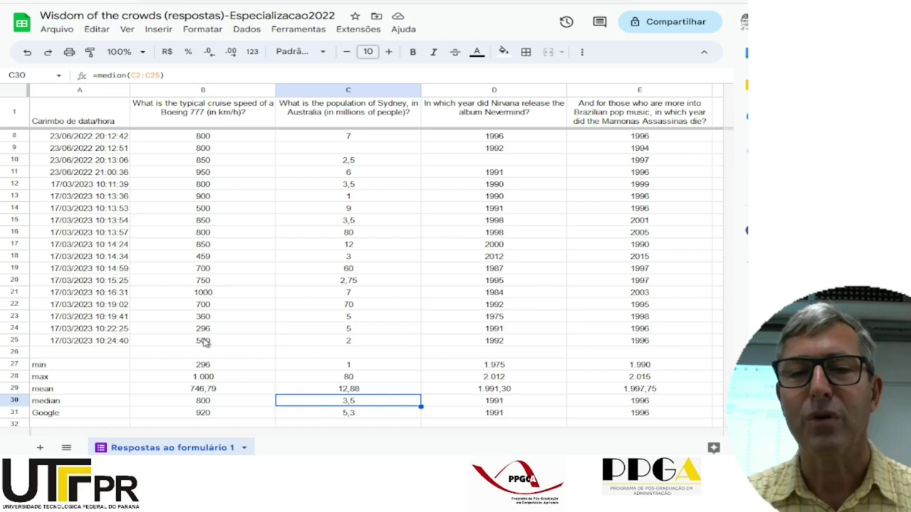
Fill cell B21, the 1000 km/h cruise speed answer, with bright green
{"action": "left_click", "coordinate": [203, 294]}
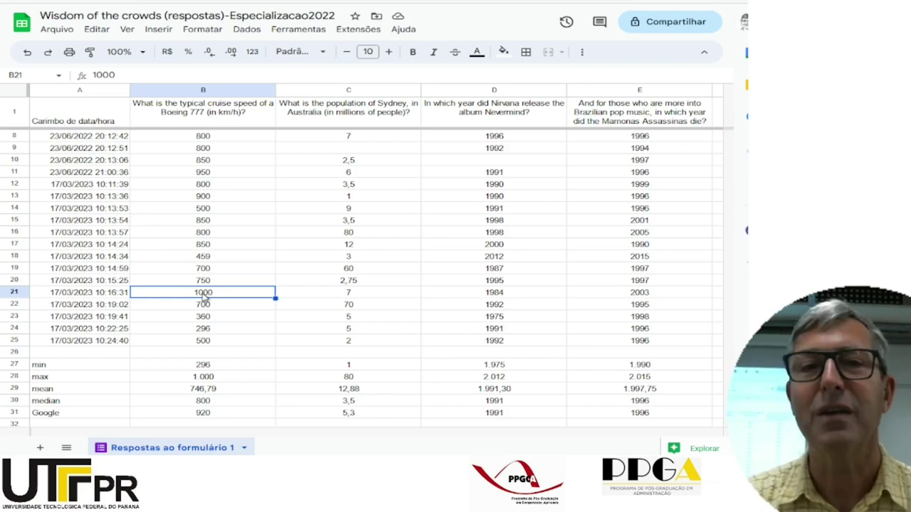
{"action": "left_click", "coordinate": [504, 53]}
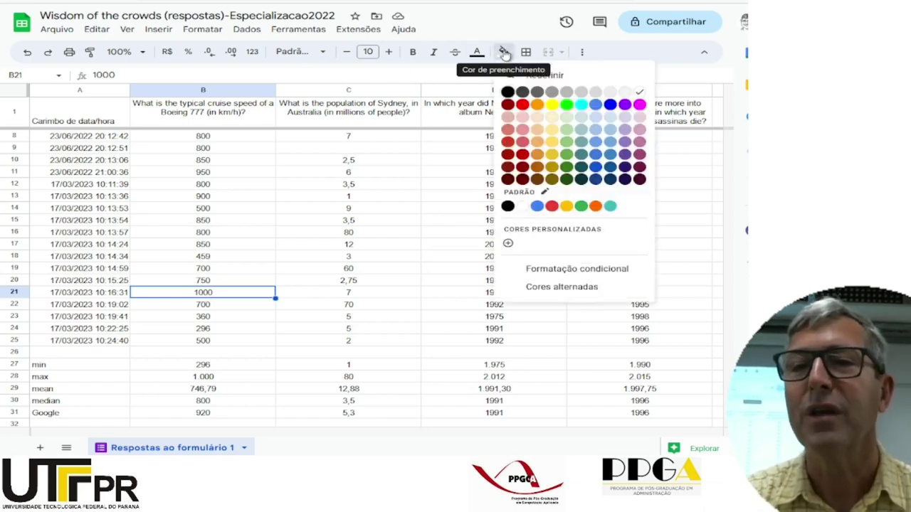
{"action": "left_click", "coordinate": [567, 106]}
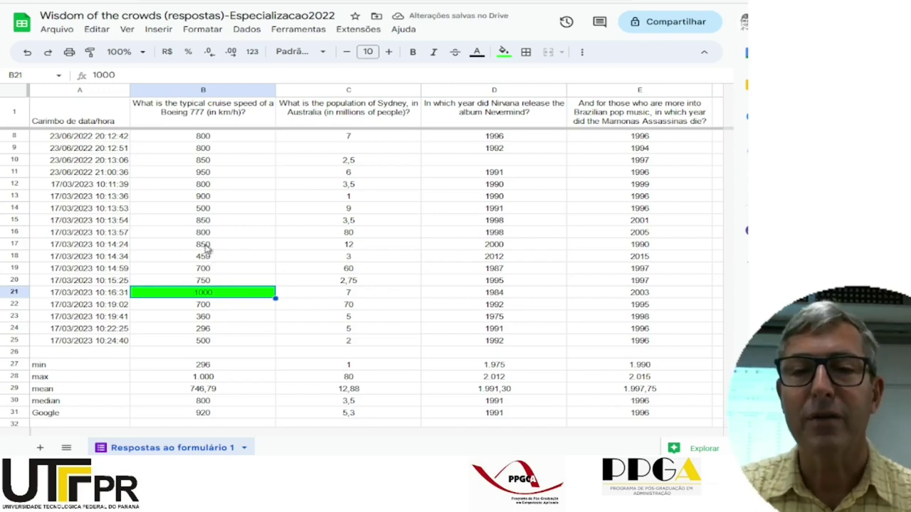
Fill the cruise speed answers in B15:B17 with the same bright green
{"action": "left_click_drag", "start_coordinate": [205, 247], "coordinate": [205, 222]}
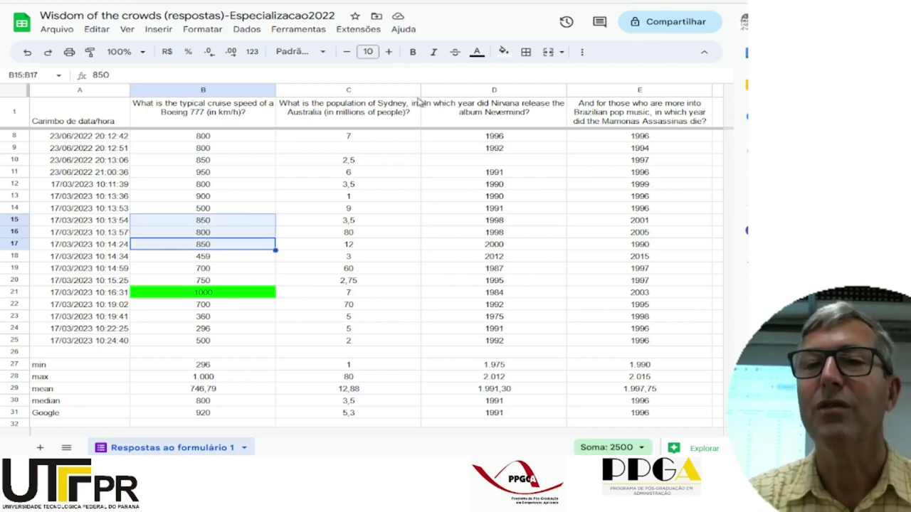
{"action": "left_click", "coordinate": [503, 51]}
{"action": "left_click", "coordinate": [567, 105]}
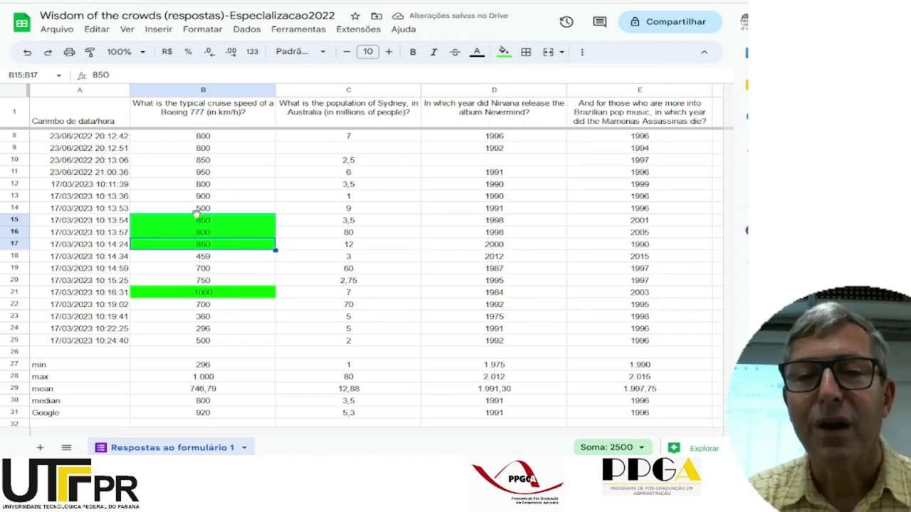
{"action": "left_click", "coordinate": [203, 233]}
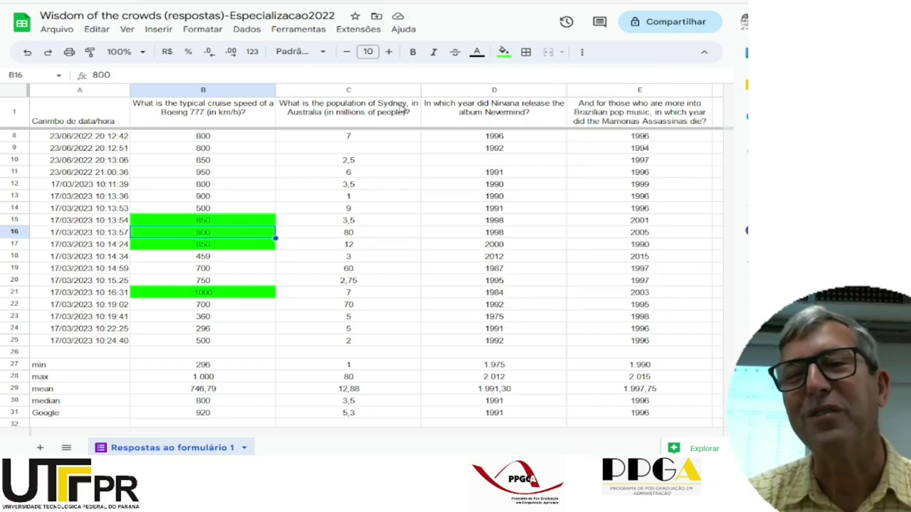
Set the fill of cell B16 back to white and fill the cruise speed answers in B10:B11 with bright green
{"action": "left_click", "coordinate": [503, 51]}
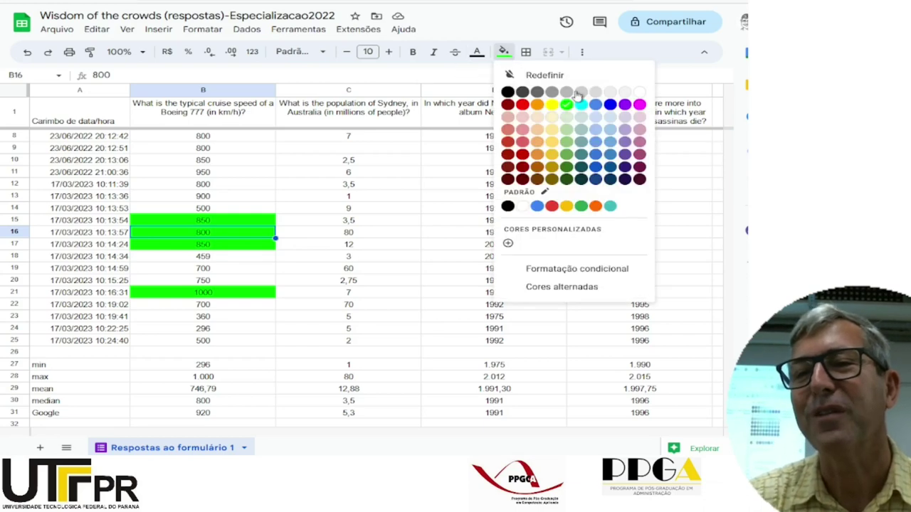
{"action": "left_click", "coordinate": [643, 96]}
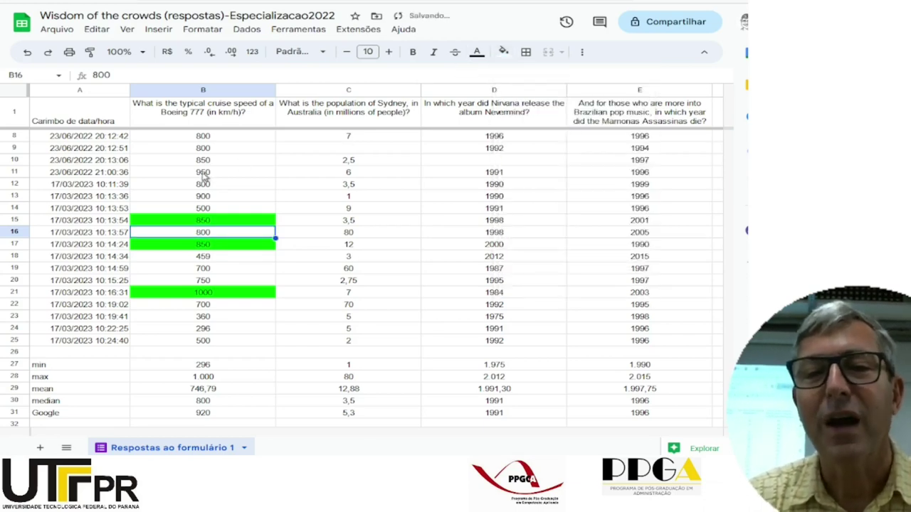
{"action": "left_click_drag", "start_coordinate": [203, 177], "coordinate": [203, 163]}
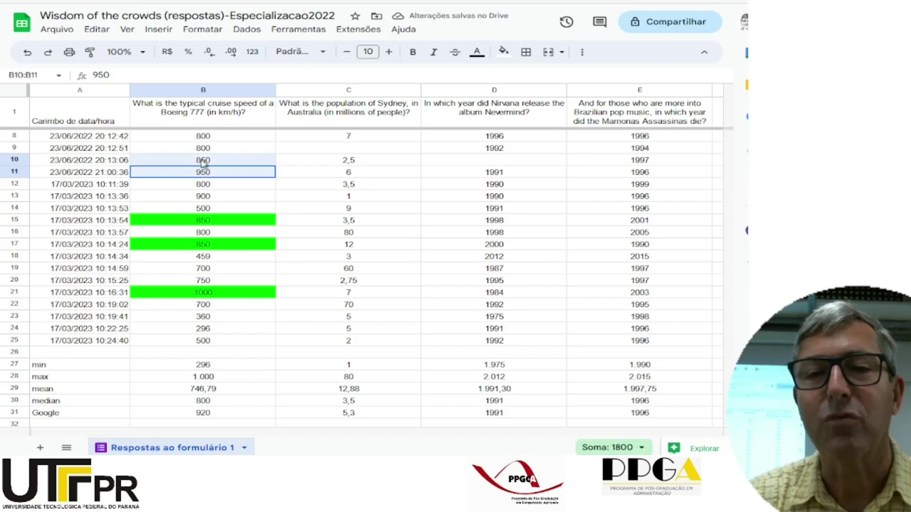
{"action": "left_click", "coordinate": [503, 52]}
{"action": "left_click", "coordinate": [567, 104]}
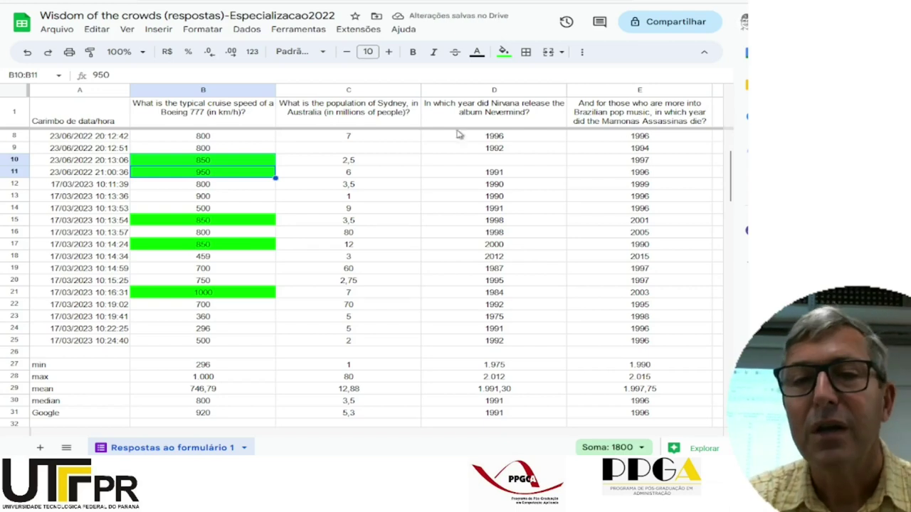
Fill the first two cruise speed answers, B2:B3, with the same bright green
{"action": "right_click", "coordinate": [305, 172]}
{"action": "key", "text": "Up"}
{"action": "key", "text": "Up"}
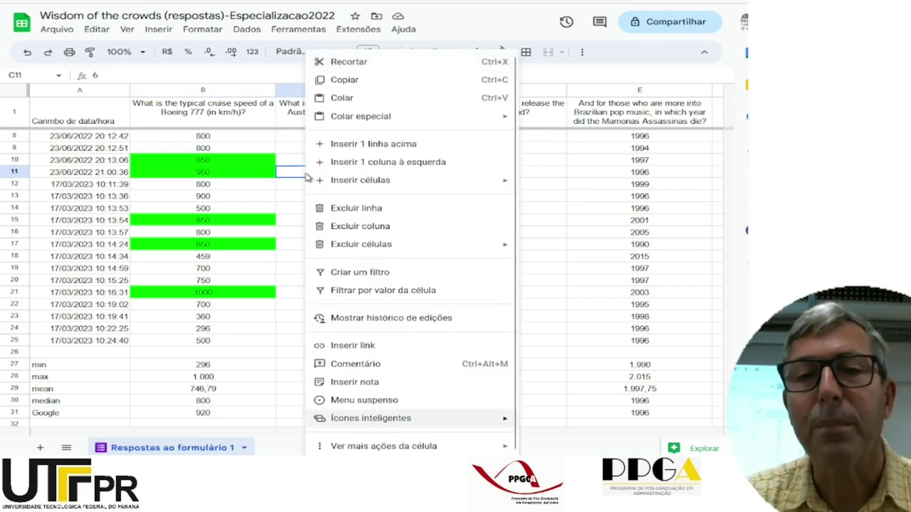
{"action": "left_click", "coordinate": [289, 165]}
{"action": "key", "text": "Up"}
{"action": "key", "text": "Up"}
{"action": "key", "text": "Up"}
{"action": "key", "text": "Up"}
{"action": "key", "text": "Up"}
{"action": "key", "text": "Up"}
{"action": "key", "text": "Up"}
{"action": "key", "text": "Up"}
{"action": "key", "text": "Up"}
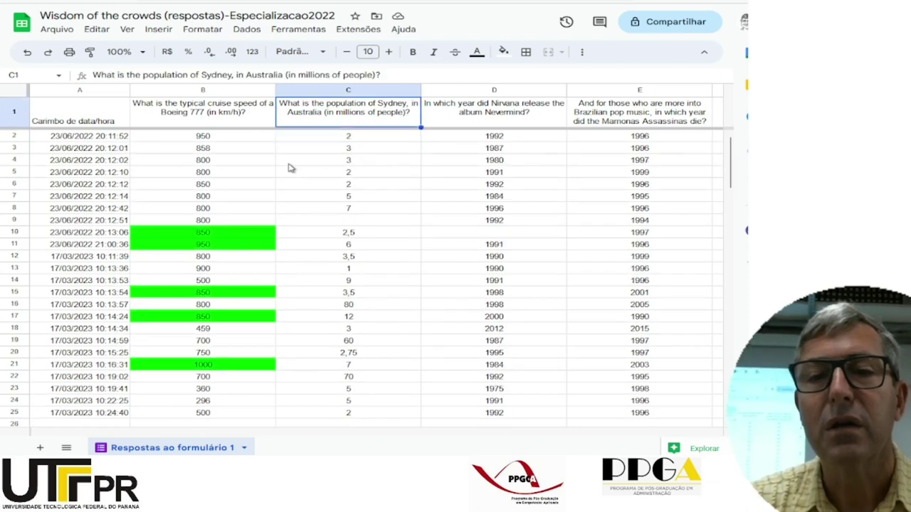
{"action": "left_click", "coordinate": [204, 140]}
{"action": "left_click_drag", "start_coordinate": [205, 141], "coordinate": [204, 149]}
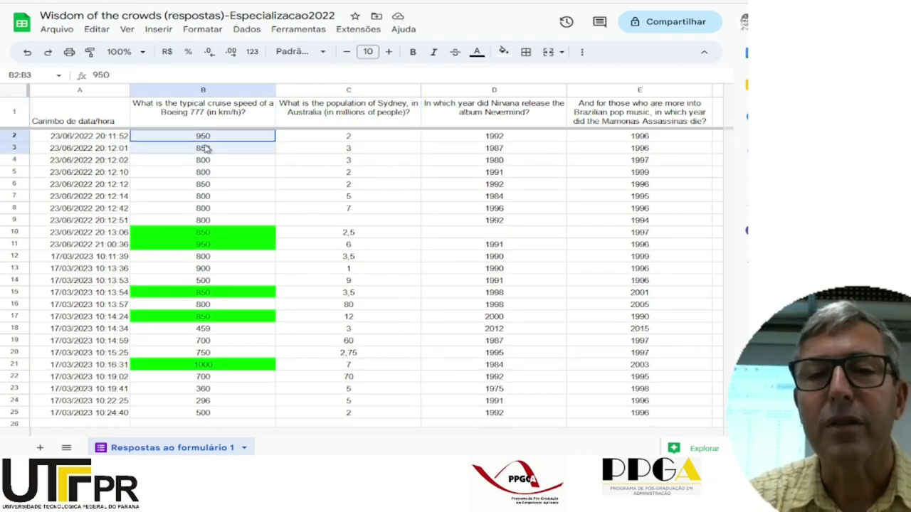
{"action": "left_click", "coordinate": [503, 51]}
{"action": "left_click", "coordinate": [572, 108]}
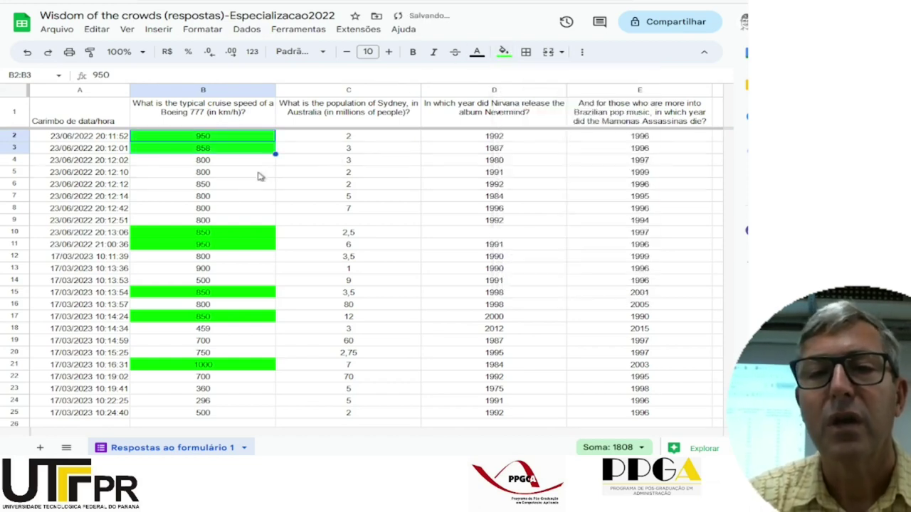
Fill cell B6, the 850 km/h cruise speed answer, with bright green
{"action": "left_click", "coordinate": [219, 185]}
{"action": "left_click", "coordinate": [503, 51]}
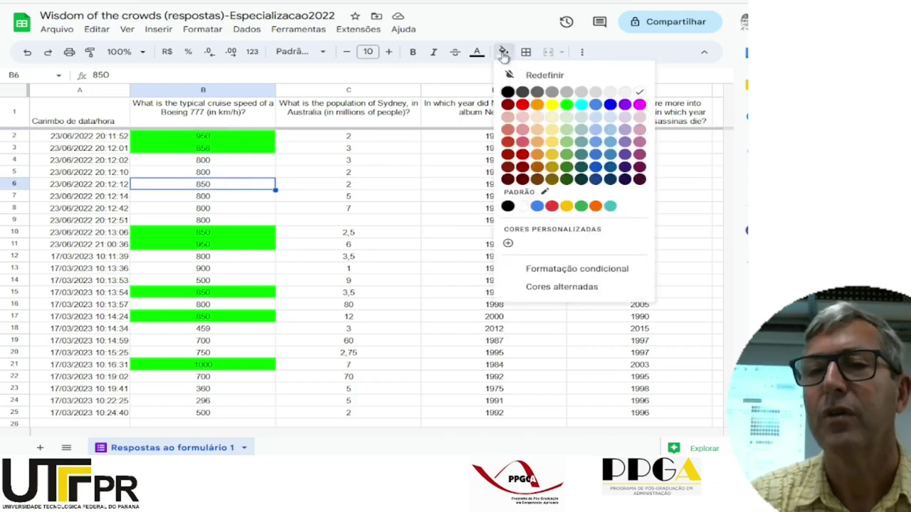
{"action": "left_click", "coordinate": [567, 105]}
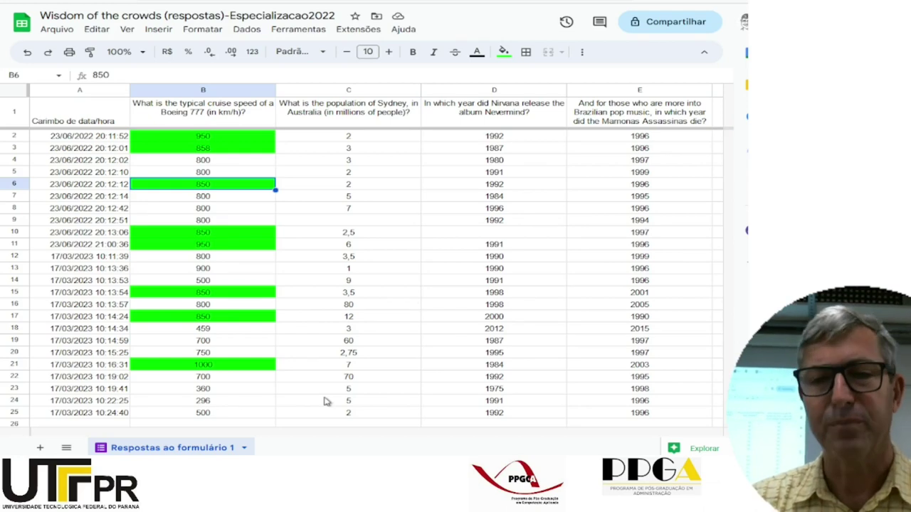
Go through the remaining cruise speed answers in column B down to the last response in row 25
{"action": "key", "text": "Down"}
{"action": "key", "text": "Down"}
{"action": "key", "text": "Down"}
{"action": "key", "text": "Down"}
{"action": "key", "text": "Down"}
{"action": "key", "text": "Down"}
{"action": "key", "text": "Down"}
{"action": "key", "text": "Down"}
{"action": "key", "text": "Down"}
{"action": "key", "text": "Down"}
{"action": "key", "text": "Down"}
{"action": "key", "text": "Down"}
{"action": "key", "text": "Down"}
{"action": "key", "text": "Down"}
{"action": "key", "text": "Down"}
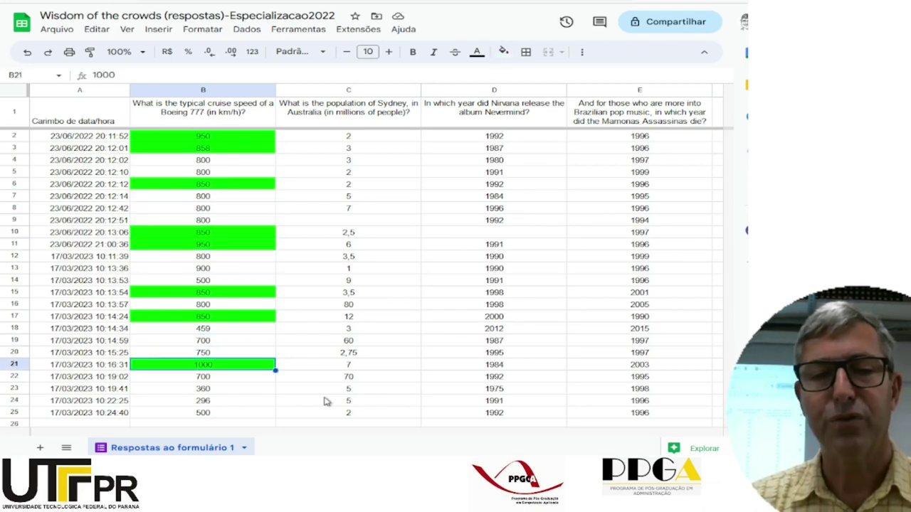
{"action": "key", "text": "Down"}
{"action": "key", "text": "Down"}
{"action": "key", "text": "Down"}
{"action": "key", "text": "Down"}
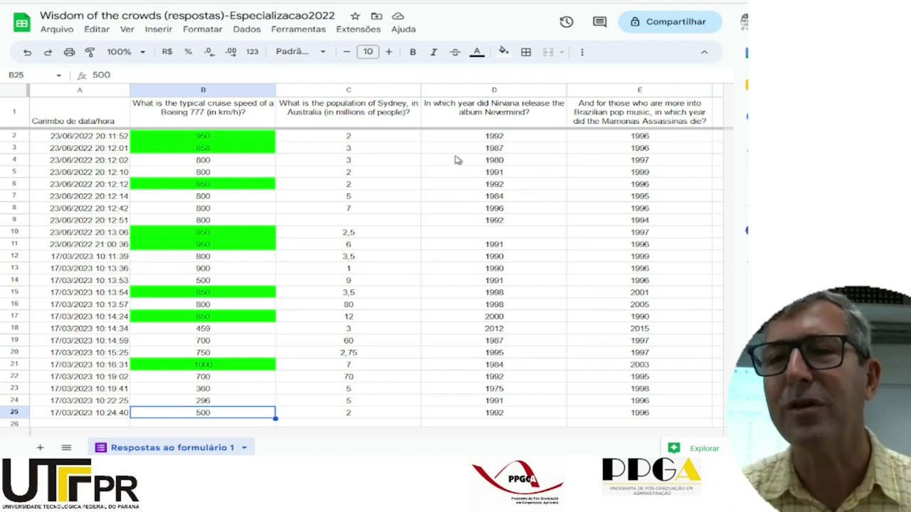
Examine the Sydney population statistics in column C, comparing Google's value in C31 with the median in C30
{"action": "left_click", "coordinate": [380, 382]}
{"action": "key", "text": "Down"}
{"action": "key", "text": "Down"}
{"action": "key", "text": "Down"}
{"action": "key", "text": "Down"}
{"action": "key", "text": "Down"}
{"action": "key", "text": "Down"}
{"action": "key", "text": "Down"}
{"action": "key", "text": "Down"}
{"action": "key", "text": "Down"}
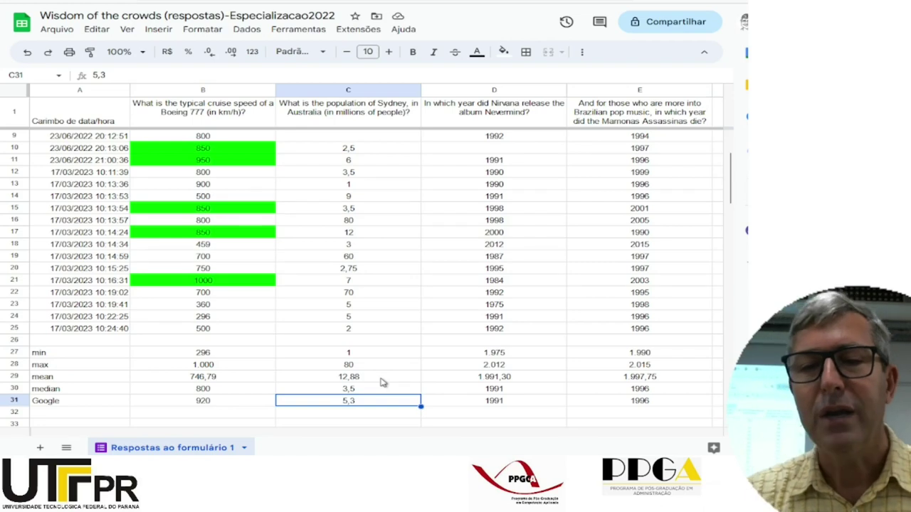
{"action": "key", "text": "Up"}
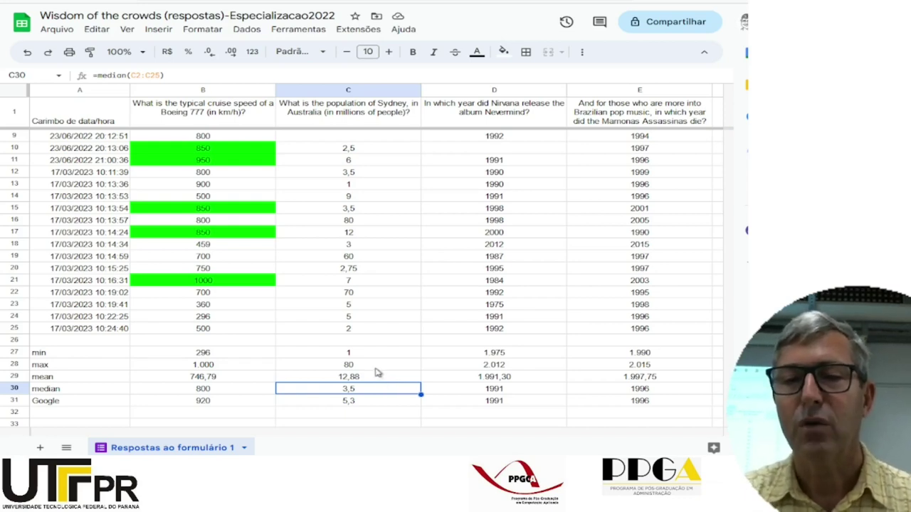
Fill the Sydney population answers in C23:C24 with bright green
{"action": "left_click_drag", "start_coordinate": [352, 320], "coordinate": [352, 306]}
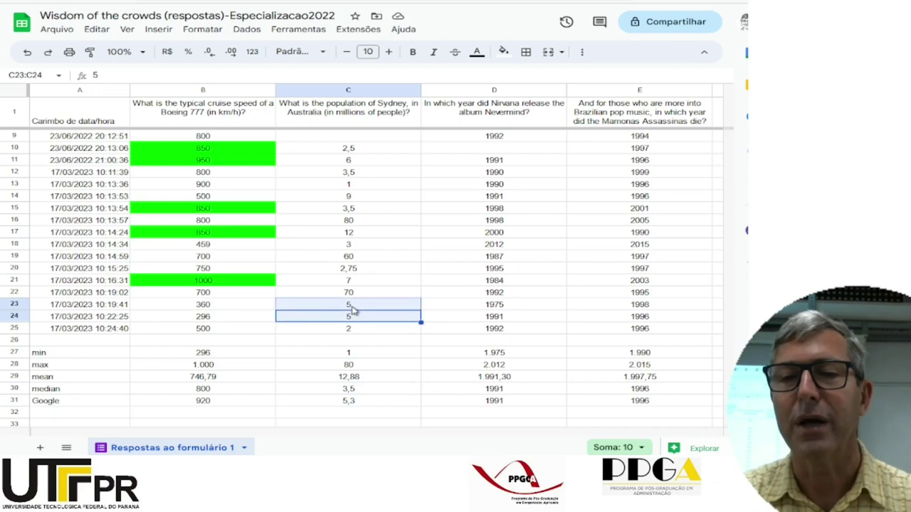
{"action": "left_click", "coordinate": [515, 54]}
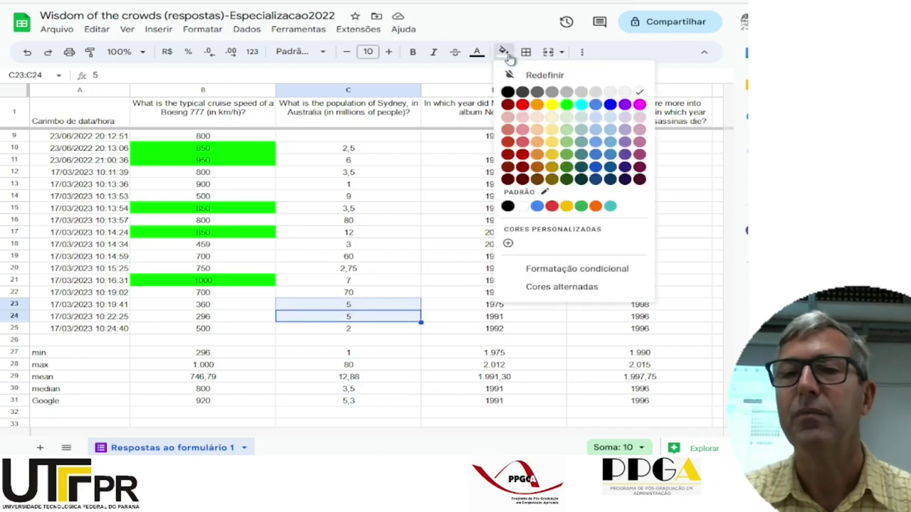
{"action": "left_click", "coordinate": [567, 107]}
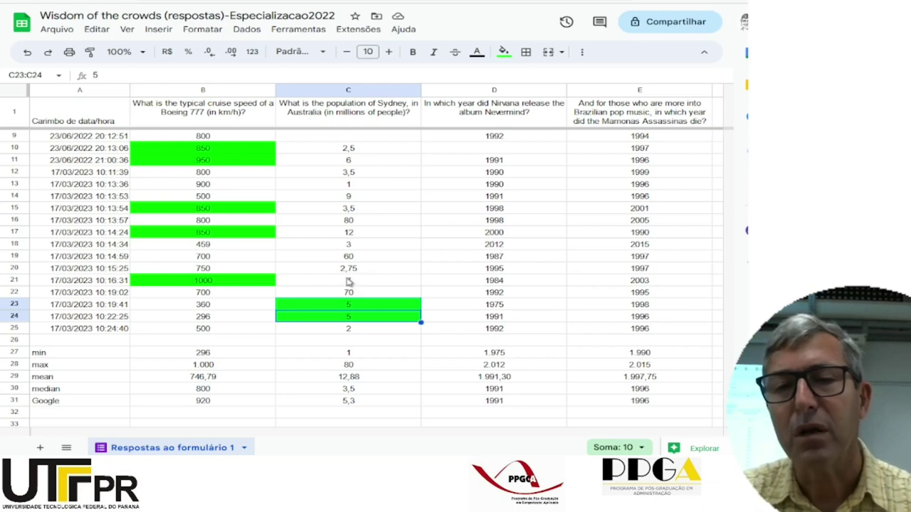
Fill cell C21, a Sydney population answer of 7 million, with bright green
{"action": "left_click", "coordinate": [349, 282]}
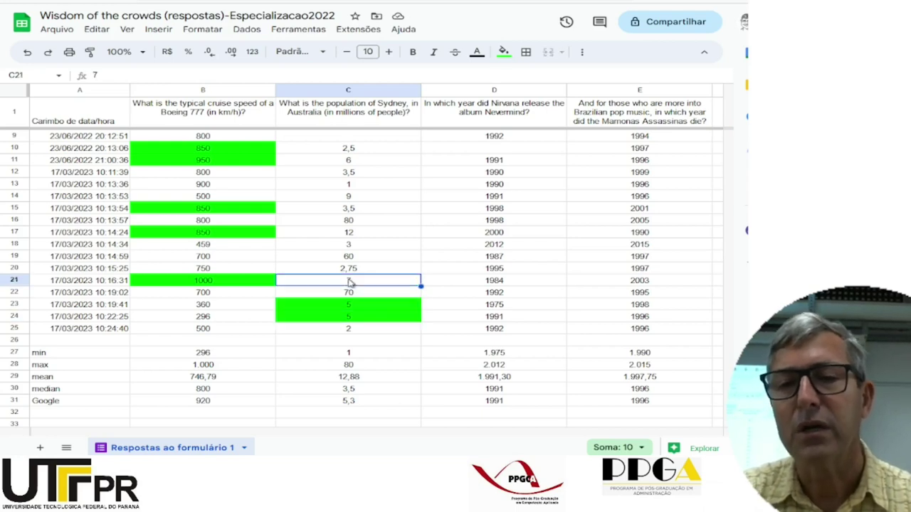
{"action": "left_click", "coordinate": [503, 53]}
{"action": "left_click", "coordinate": [566, 106]}
{"action": "left_click", "coordinate": [565, 108]}
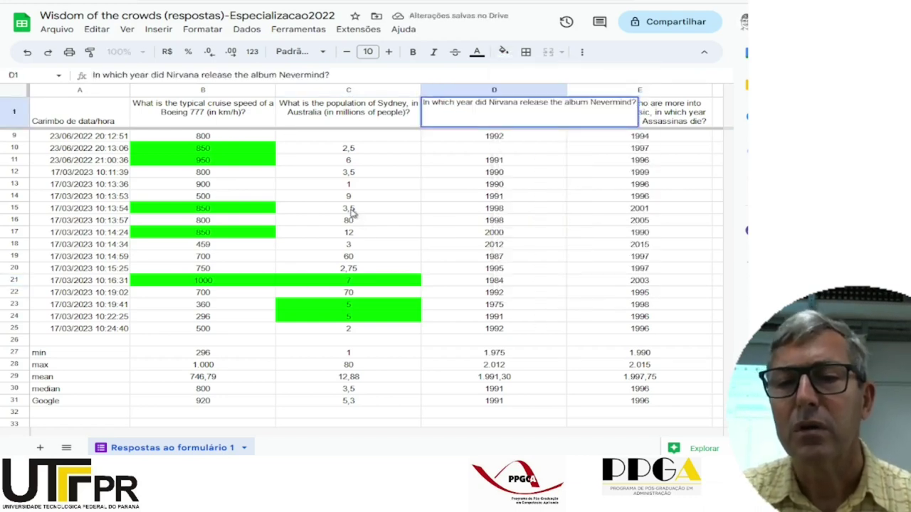
Fill cell C11, the Sydney population answer of 6 million, with bright green
{"action": "left_click", "coordinate": [351, 162]}
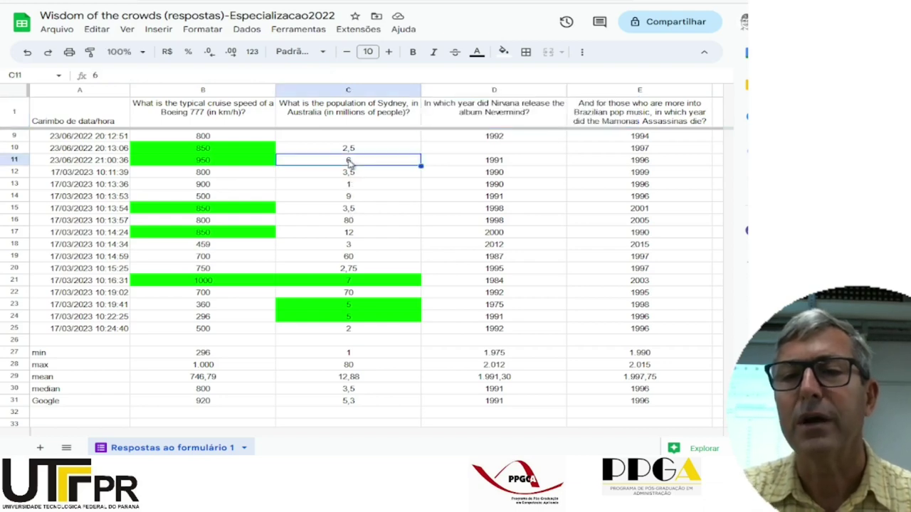
{"action": "left_click", "coordinate": [503, 51]}
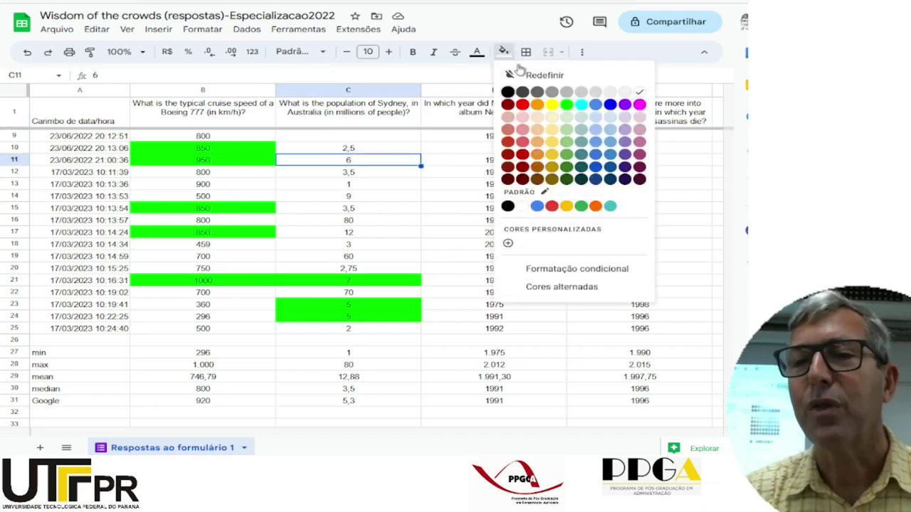
{"action": "left_click", "coordinate": [566, 106]}
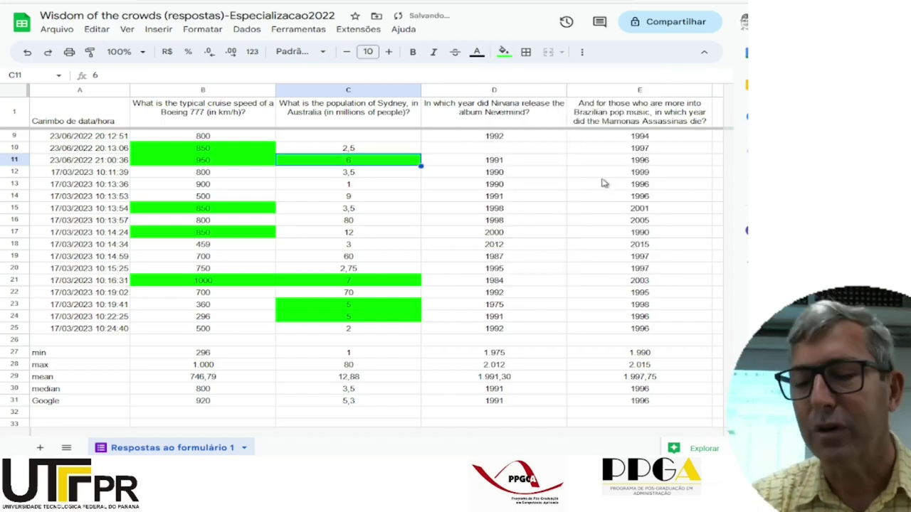
Fill cell C8, the Sydney population answer in the 23/06/2022 20:12:42 response, with bright green
{"action": "left_click", "coordinate": [409, 150]}
{"action": "key", "text": "Up"}
{"action": "key", "text": "Up"}
{"action": "key", "text": "Up"}
{"action": "key", "text": "Up"}
{"action": "key", "text": "Up"}
{"action": "key", "text": "Up"}
{"action": "key", "text": "Up"}
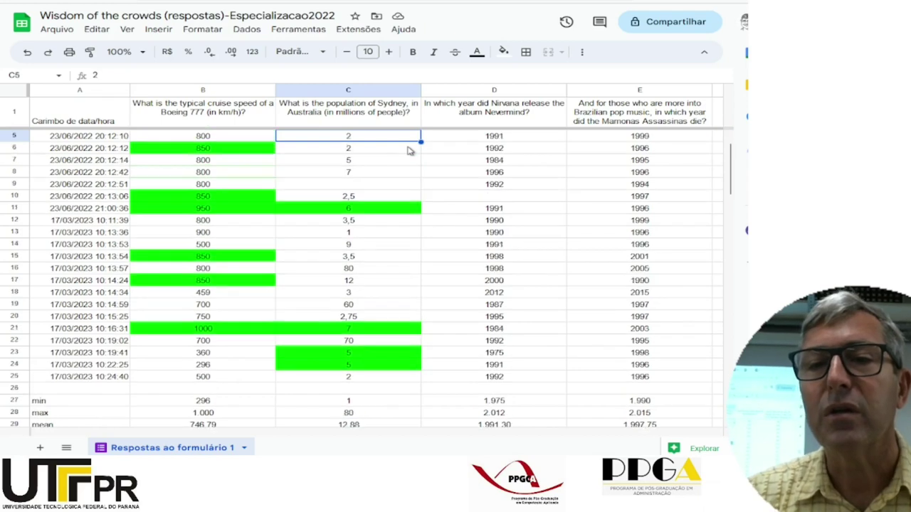
{"action": "key", "text": "Up"}
{"action": "key", "text": "Up"}
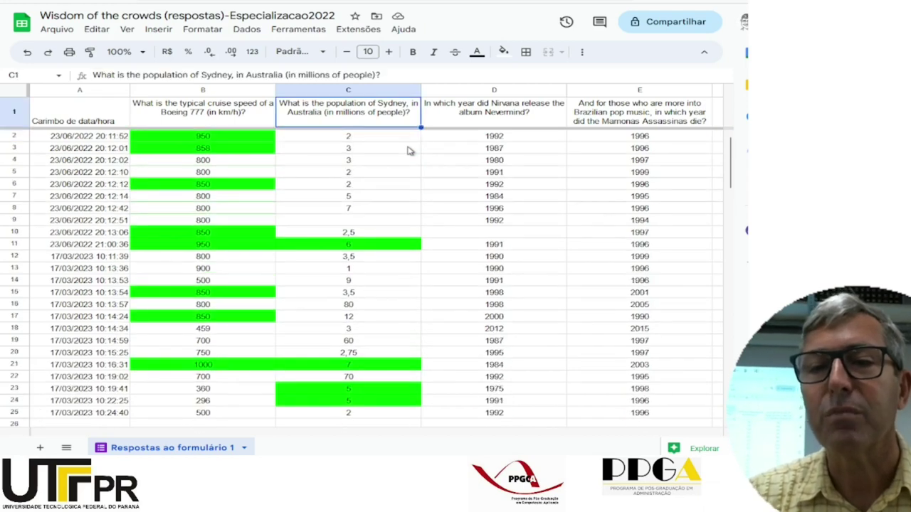
{"action": "left_click", "coordinate": [352, 209]}
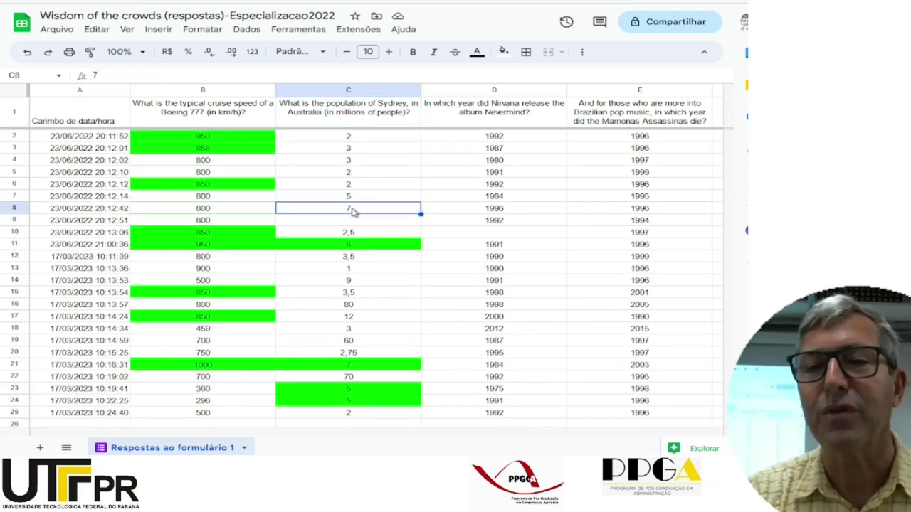
{"action": "left_click", "coordinate": [503, 51]}
{"action": "left_click", "coordinate": [566, 105]}
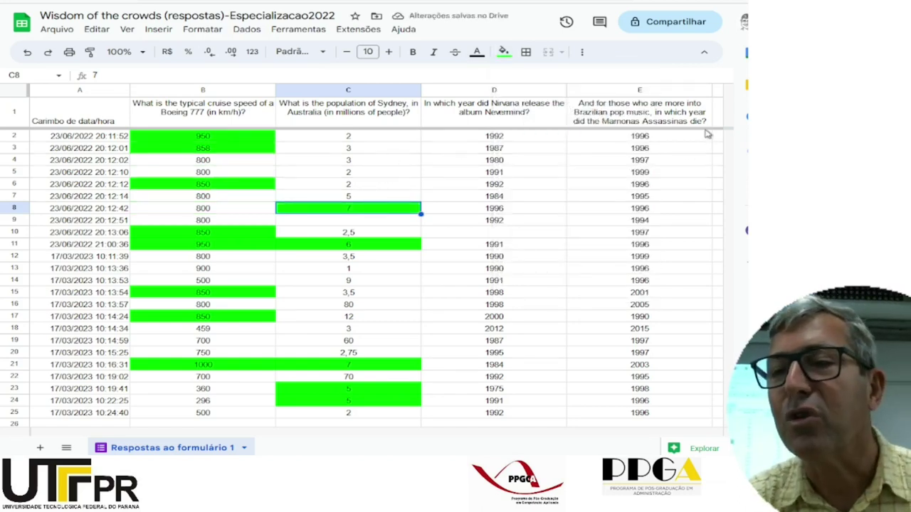
Fill cell C7, the Sydney population answer directly above the highlighted C8, with bright green
{"action": "key", "text": "Up"}
{"action": "key", "text": "Up"}
{"action": "key", "text": "Up"}
{"action": "key", "text": "Up"}
{"action": "key", "text": "Up"}
{"action": "key", "text": "Up"}
{"action": "key", "text": "Up"}
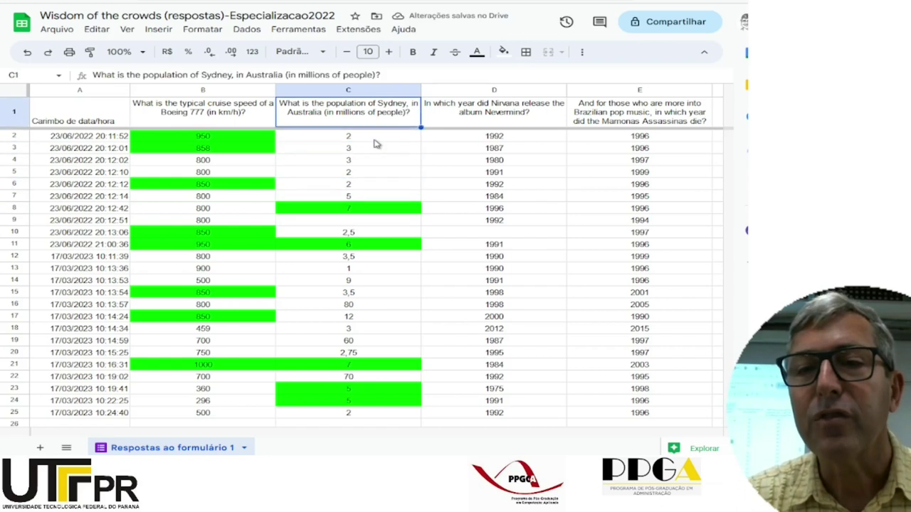
{"action": "key", "text": "Down"}
{"action": "key", "text": "Down"}
{"action": "key", "text": "Down"}
{"action": "key", "text": "Down"}
{"action": "key", "text": "Down"}
{"action": "key", "text": "Down"}
{"action": "key", "text": "Down"}
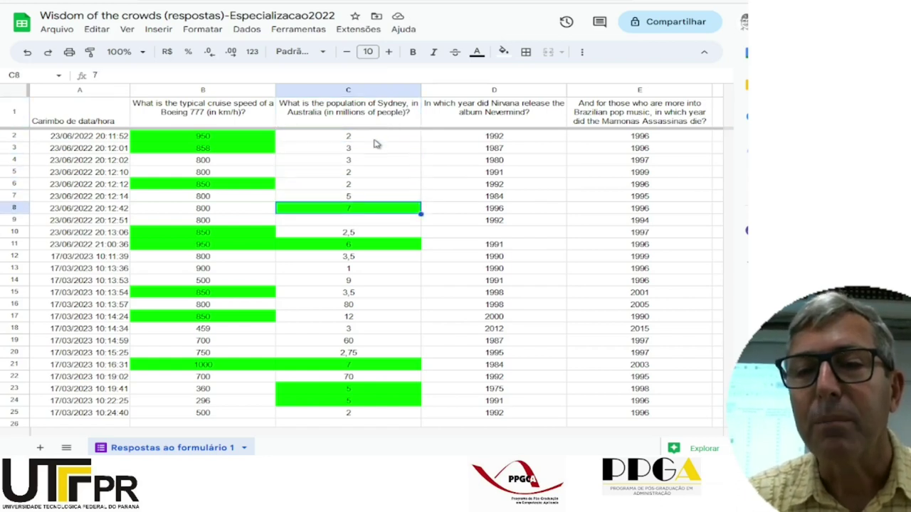
{"action": "key", "text": "Up"}
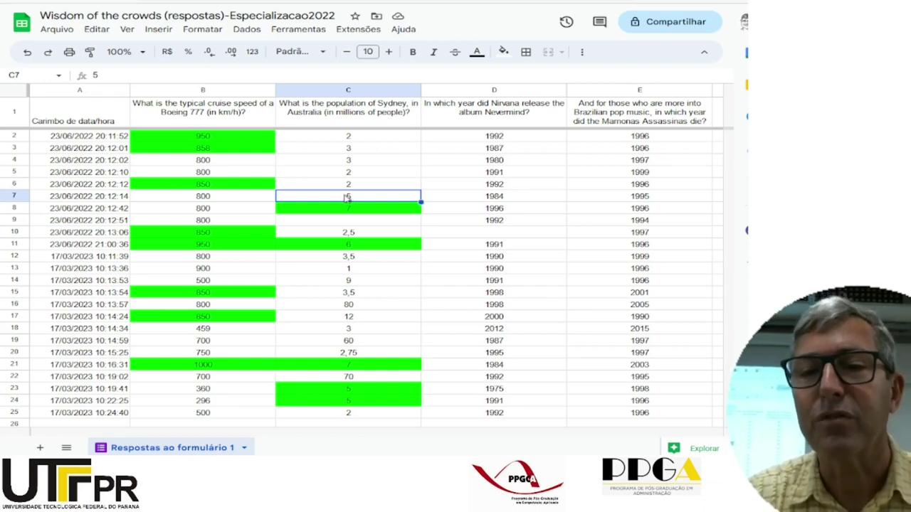
{"action": "left_click", "coordinate": [503, 52]}
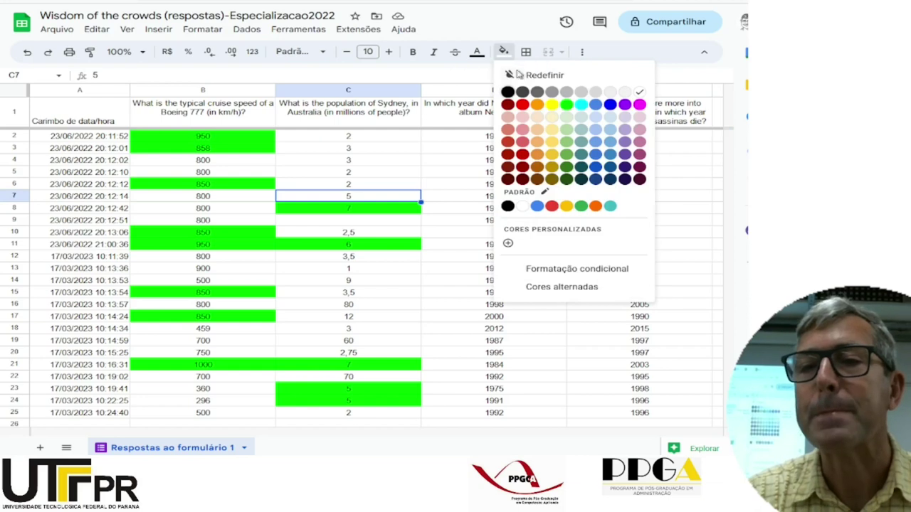
{"action": "left_click", "coordinate": [565, 106]}
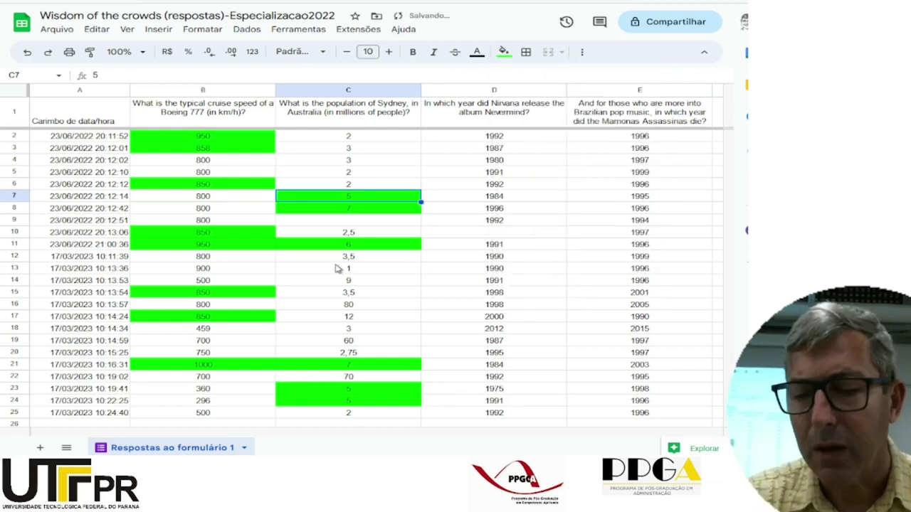
Go through the remaining Sydney population answers in column C down to the min and max rows
{"action": "key", "text": "Down"}
{"action": "key", "text": "Down"}
{"action": "key", "text": "Down"}
{"action": "key", "text": "Down"}
{"action": "key", "text": "Down"}
{"action": "key", "text": "Down"}
{"action": "key", "text": "Down"}
{"action": "key", "text": "Down"}
{"action": "key", "text": "Down"}
{"action": "key", "text": "Down"}
{"action": "key", "text": "Down"}
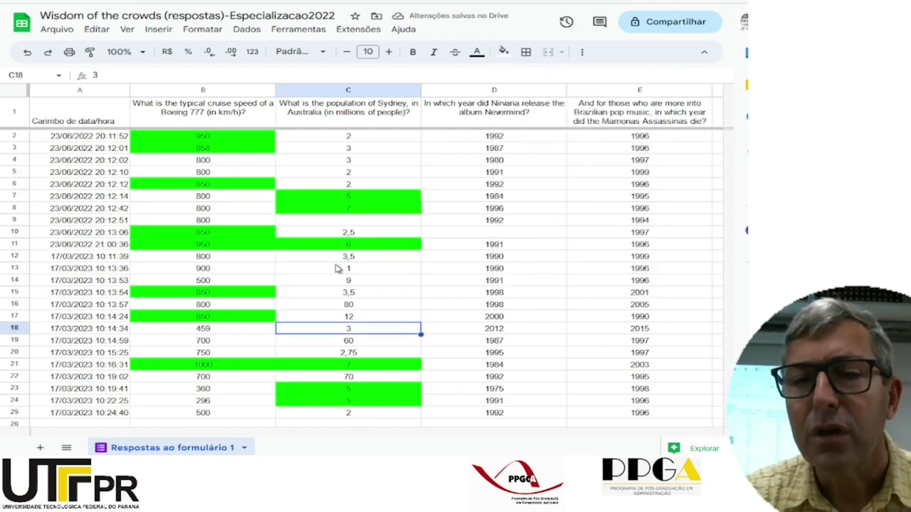
{"action": "key", "text": "Down"}
{"action": "key", "text": "Down"}
{"action": "key", "text": "Down"}
{"action": "key", "text": "Down"}
{"action": "key", "text": "Down"}
{"action": "key", "text": "Down"}
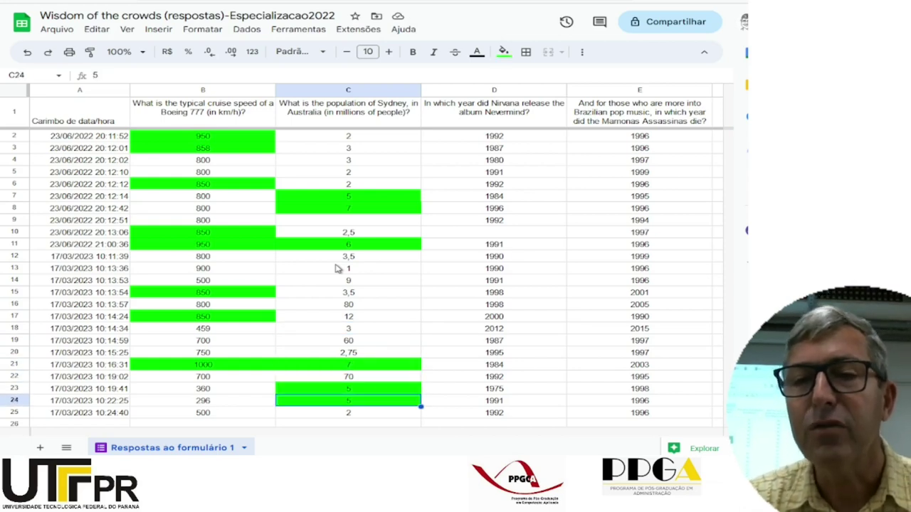
{"action": "key", "text": "Down"}
{"action": "key", "text": "Down"}
{"action": "key", "text": "Down"}
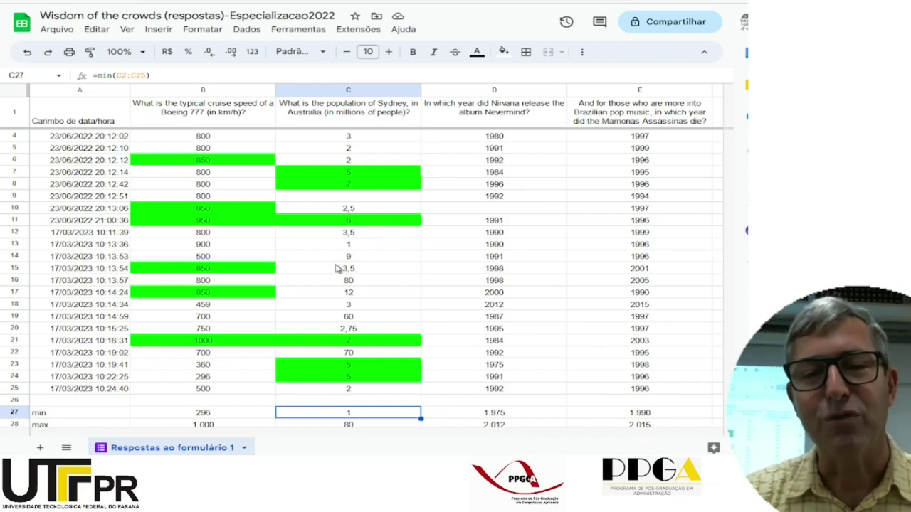
{"action": "key", "text": "Down"}
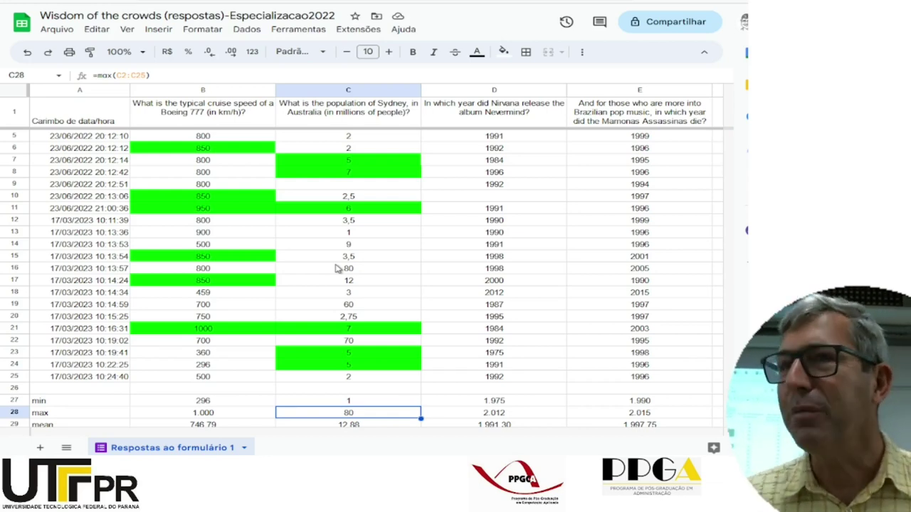
Compare the mean and median of the Sydney population answers in column C with Google's value in C31
{"action": "key", "text": "Down"}
{"action": "key", "text": "Down"}
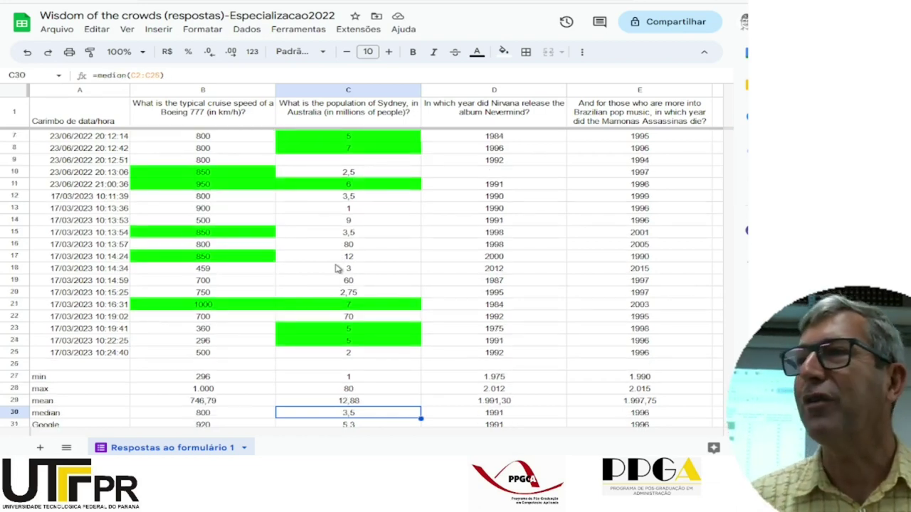
{"action": "key", "text": "Down"}
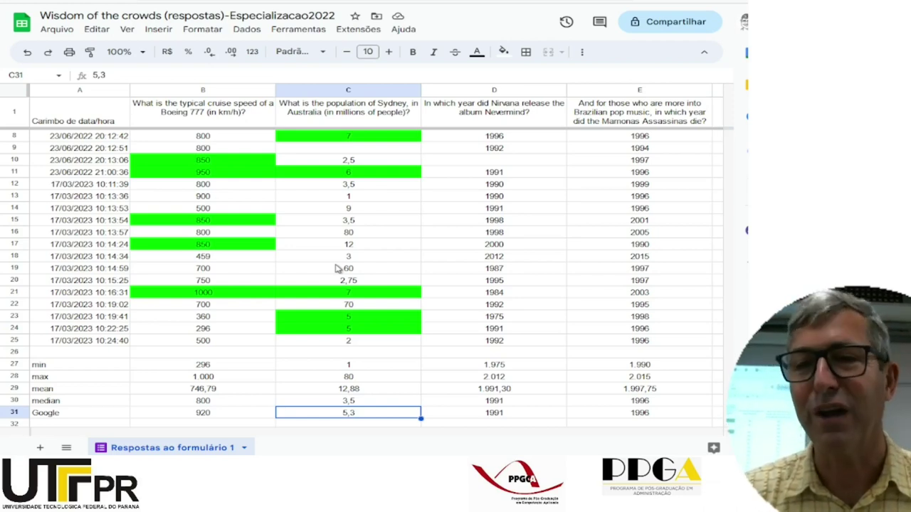
Compare Google's Nevermind release year with the median, and review the individual answers in column D up to the first responses
{"action": "key", "text": "Right"}
{"action": "key", "text": "Right"}
{"action": "key", "text": "Left"}
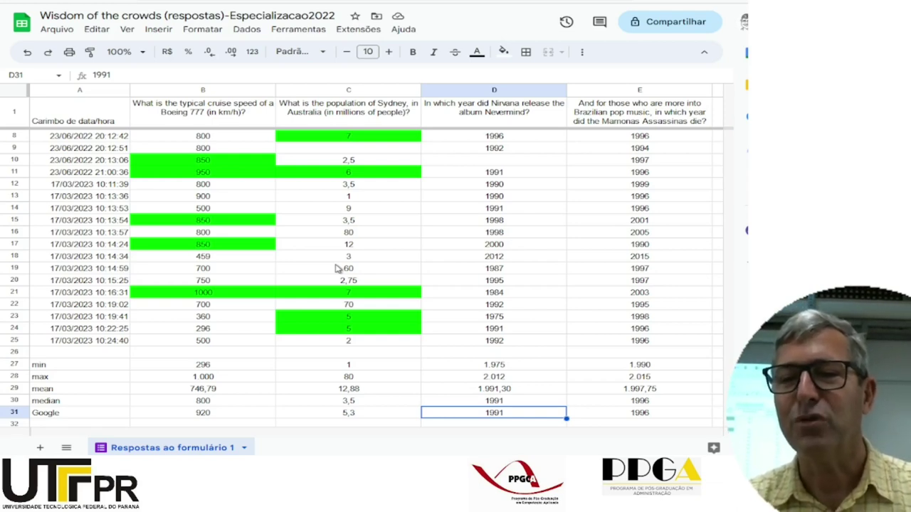
{"action": "key", "text": "Up"}
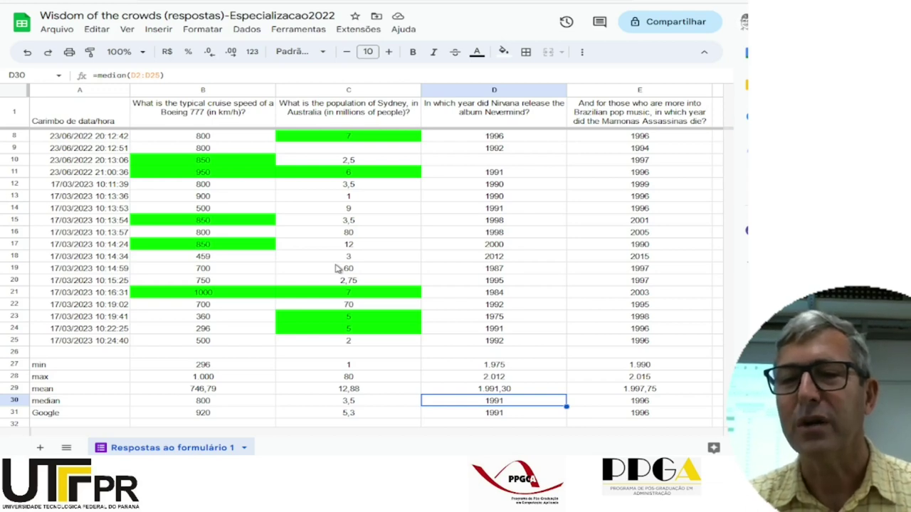
{"action": "key", "text": "Up"}
{"action": "key", "text": "Up"}
{"action": "key", "text": "Up"}
{"action": "key", "text": "Up"}
{"action": "key", "text": "Up"}
{"action": "key", "text": "Up"}
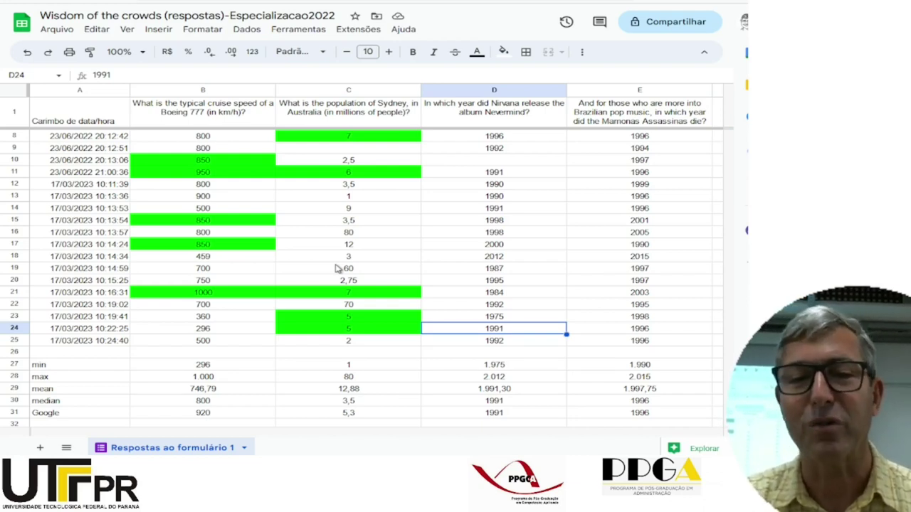
{"action": "key", "text": "Up"}
{"action": "key", "text": "Up"}
{"action": "key", "text": "Up"}
{"action": "key", "text": "Up"}
{"action": "key", "text": "Up"}
{"action": "key", "text": "Up"}
{"action": "key", "text": "Up"}
{"action": "key", "text": "Up"}
{"action": "key", "text": "Up"}
{"action": "key", "text": "Up"}
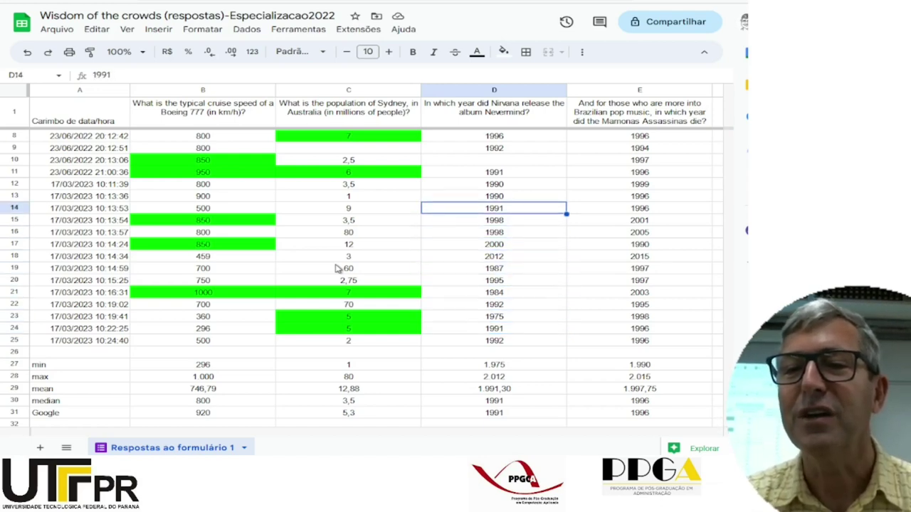
{"action": "key", "text": "Up"}
{"action": "key", "text": "Up"}
{"action": "key", "text": "Up"}
{"action": "key", "text": "Up"}
{"action": "key", "text": "Up"}
{"action": "key", "text": "Up"}
{"action": "key", "text": "Up"}
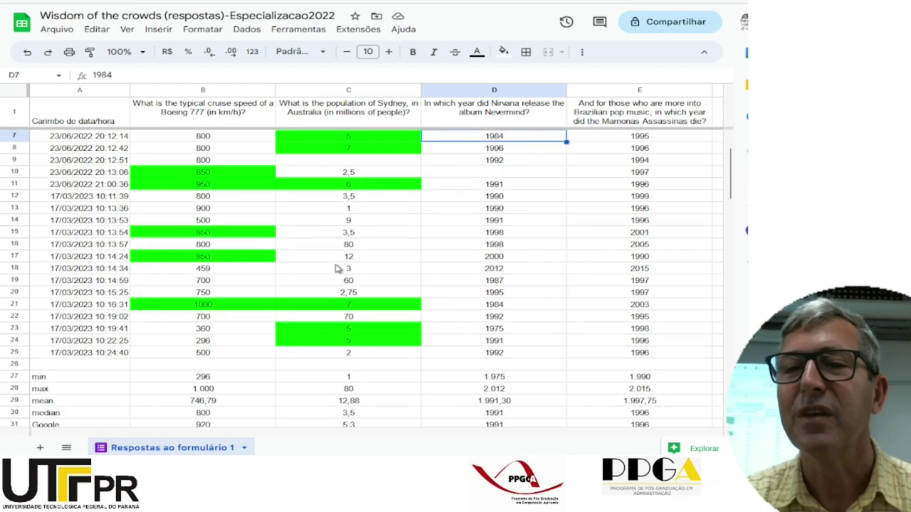
{"action": "key", "text": "Up"}
{"action": "key", "text": "Up"}
{"action": "key", "text": "Up"}
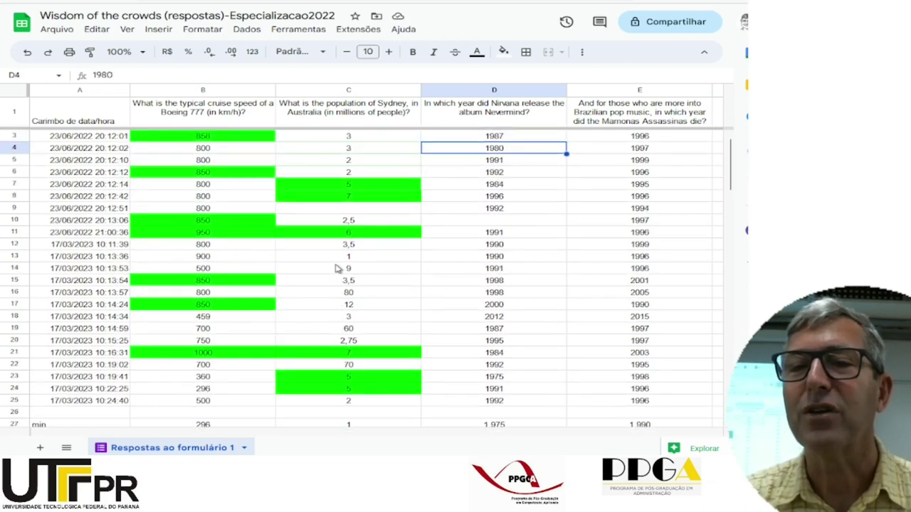
{"action": "key", "text": "Up"}
{"action": "key", "text": "Up"}
{"action": "key", "text": "Up"}
{"action": "key", "text": "Down"}
{"action": "key", "text": "Down"}
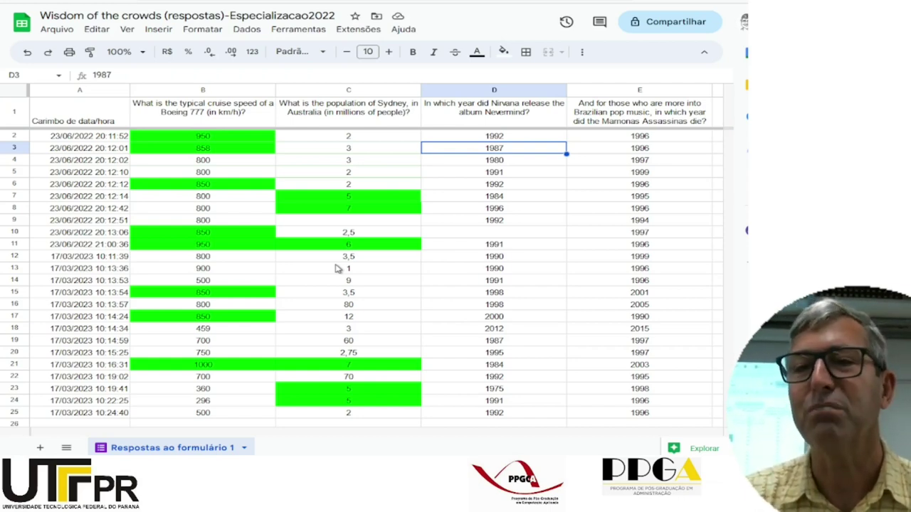
{"action": "key", "text": "Down"}
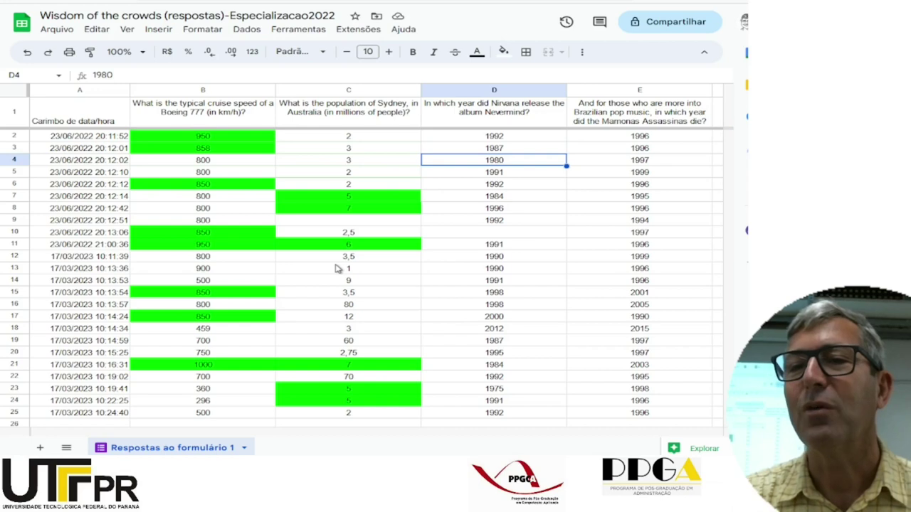
Go down the Mamonas Assassinas year answers in column E to the summary rows and Google's value
{"action": "key", "text": "Right"}
{"action": "key", "text": "Down"}
{"action": "key", "text": "Down"}
{"action": "key", "text": "Down"}
{"action": "key", "text": "Down"}
{"action": "key", "text": "Down"}
{"action": "key", "text": "Down"}
{"action": "key", "text": "Down"}
{"action": "key", "text": "Down"}
{"action": "key", "text": "Down"}
{"action": "key", "text": "Down"}
{"action": "key", "text": "Down"}
{"action": "key", "text": "Down"}
{"action": "key", "text": "Down"}
{"action": "key", "text": "Down"}
{"action": "key", "text": "Down"}
{"action": "key", "text": "Down"}
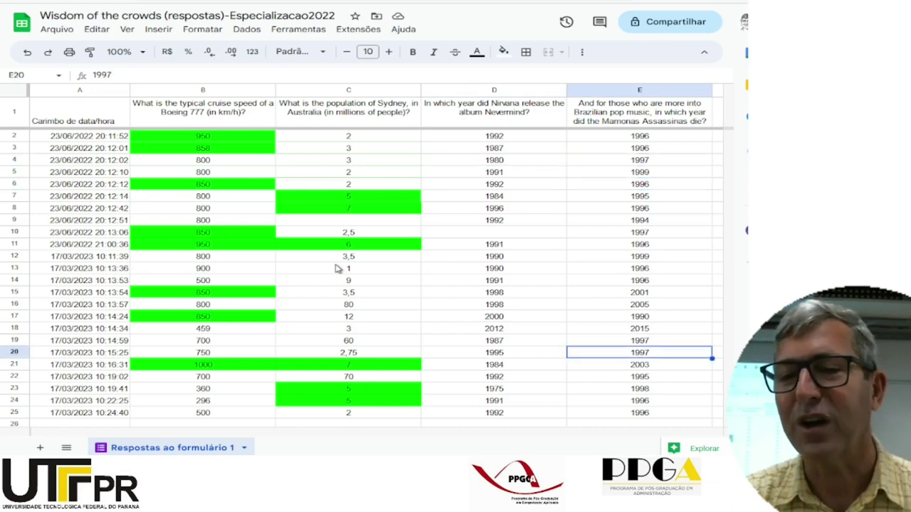
{"action": "key", "text": "Down"}
{"action": "key", "text": "Down"}
{"action": "key", "text": "Down"}
{"action": "key", "text": "Down"}
{"action": "key", "text": "Down"}
{"action": "key", "text": "Down"}
{"action": "key", "text": "Down"}
{"action": "key", "text": "Down"}
{"action": "key", "text": "Down"}
{"action": "key", "text": "Down"}
{"action": "key", "text": "Down"}
{"action": "key", "text": "Down"}
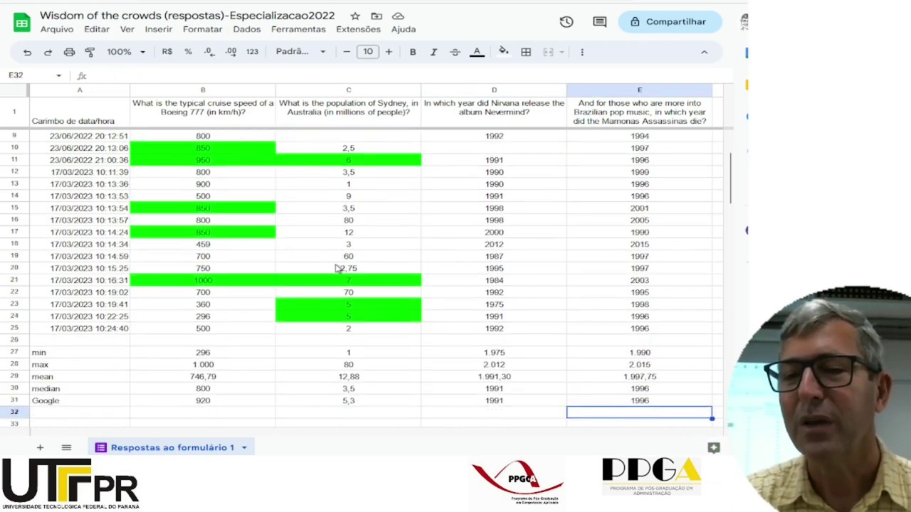
Compare Google's Mamonas Assassinas year in E31 with the median, mean, max and min above it
{"action": "key", "text": "Up"}
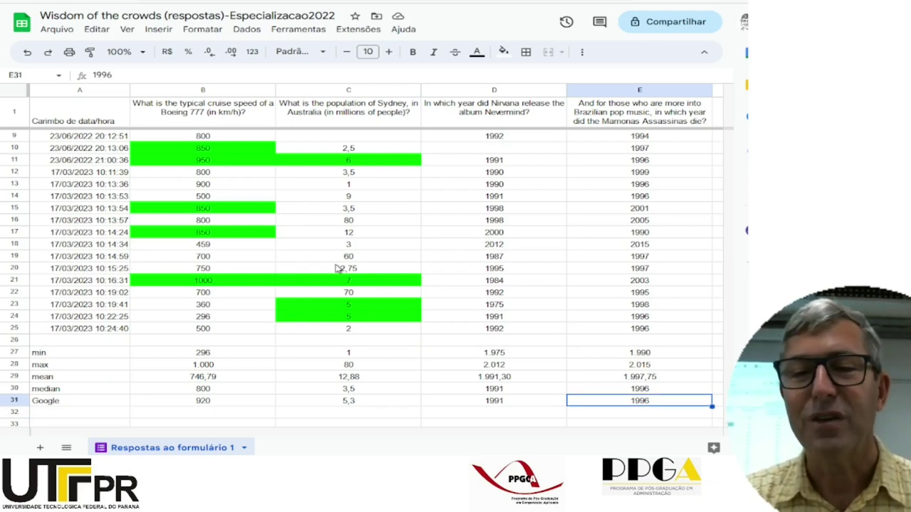
{"action": "key", "text": "Up"}
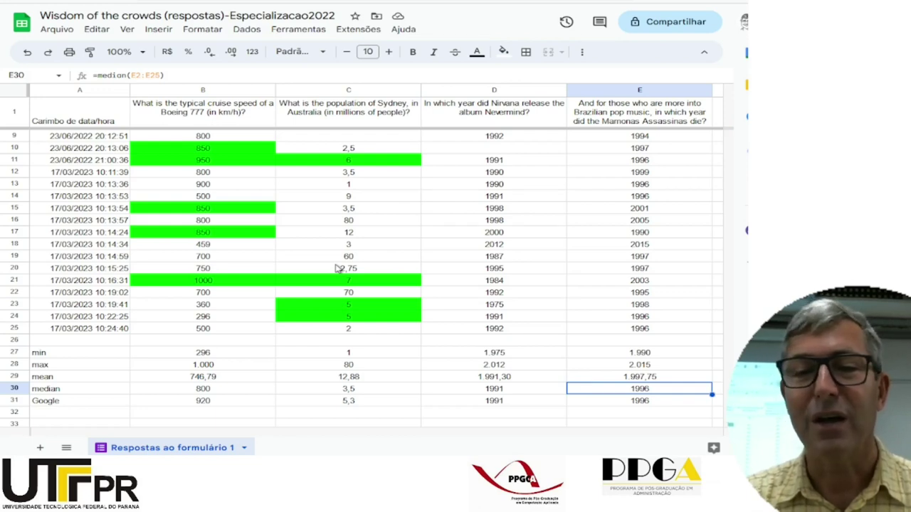
{"action": "key", "text": "Up"}
{"action": "key", "text": "Up"}
{"action": "key", "text": "Up"}
{"action": "key", "text": "Down"}
{"action": "key", "text": "Up"}
{"action": "key", "text": "Down"}
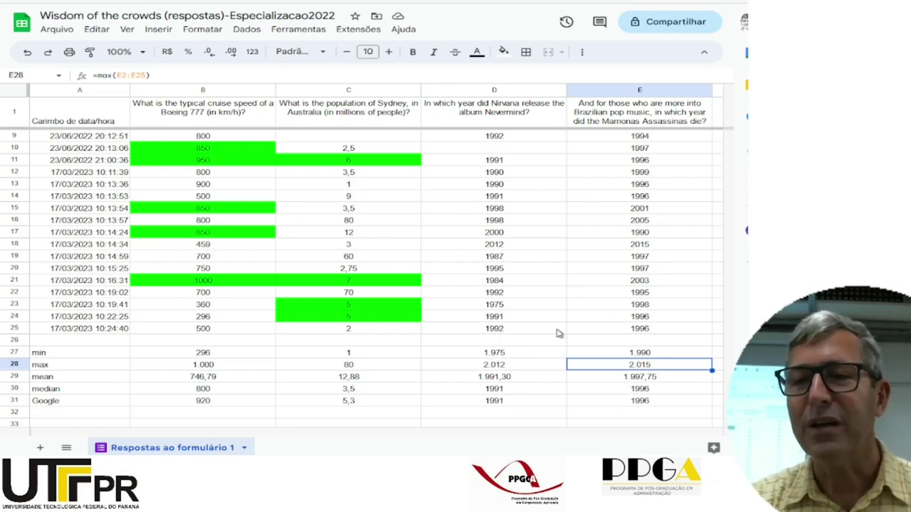
Review the individual Mamonas Assassinas year answers in column E from row 25 up to row 10
{"action": "left_click", "coordinate": [596, 332]}
{"action": "key", "text": "Up"}
{"action": "key", "text": "Up"}
{"action": "key", "text": "Up"}
{"action": "key", "text": "Up"}
{"action": "key", "text": "Up"}
{"action": "key", "text": "Up"}
{"action": "key", "text": "Up"}
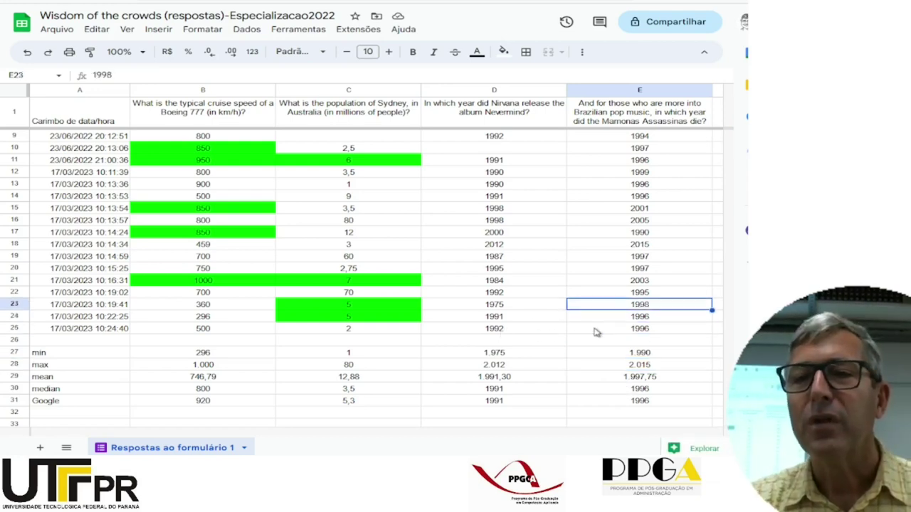
{"action": "key", "text": "Up"}
{"action": "key", "text": "Up"}
{"action": "key", "text": "Up"}
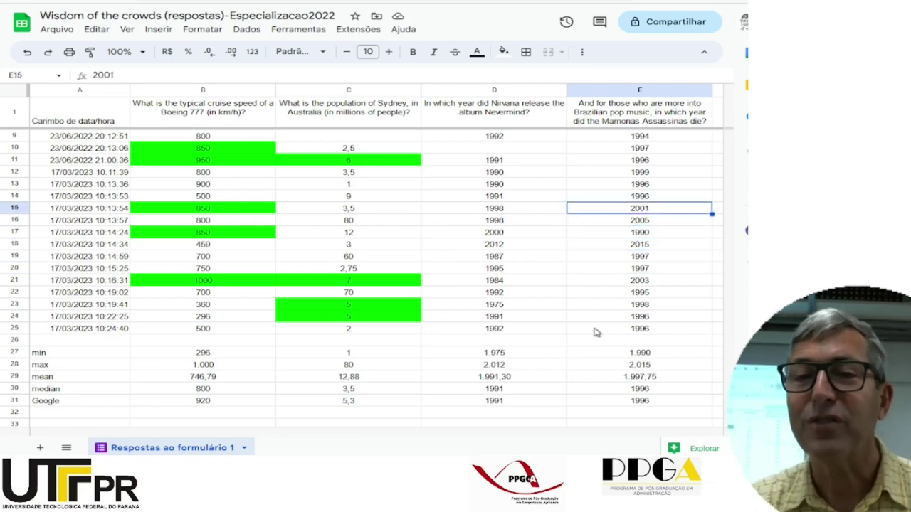
{"action": "key", "text": "Up"}
{"action": "key", "text": "Up"}
{"action": "key", "text": "Up"}
{"action": "key", "text": "Up"}
{"action": "key", "text": "Up"}
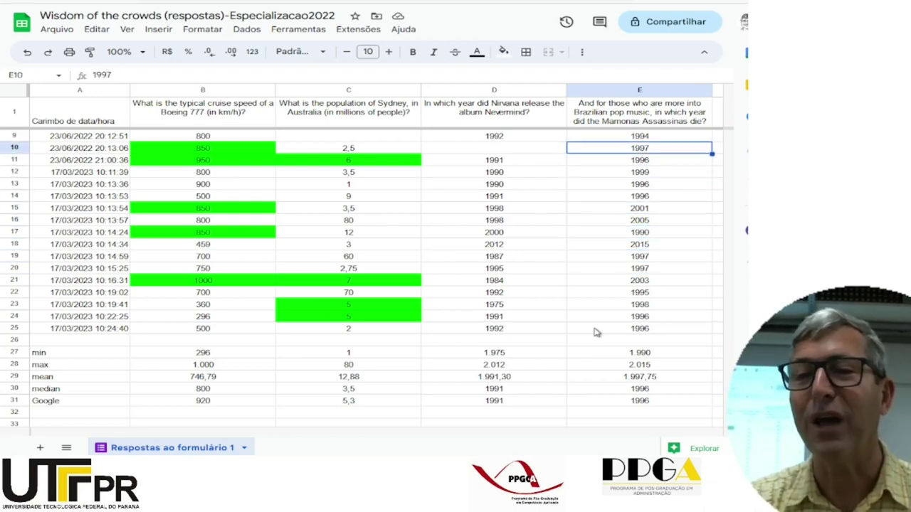
Check the blank answers in D10 for the Nirvana question and C9 for the Sydney question
{"action": "key", "text": "Left"}
{"action": "key", "text": "Left"}
{"action": "key", "text": "Right"}
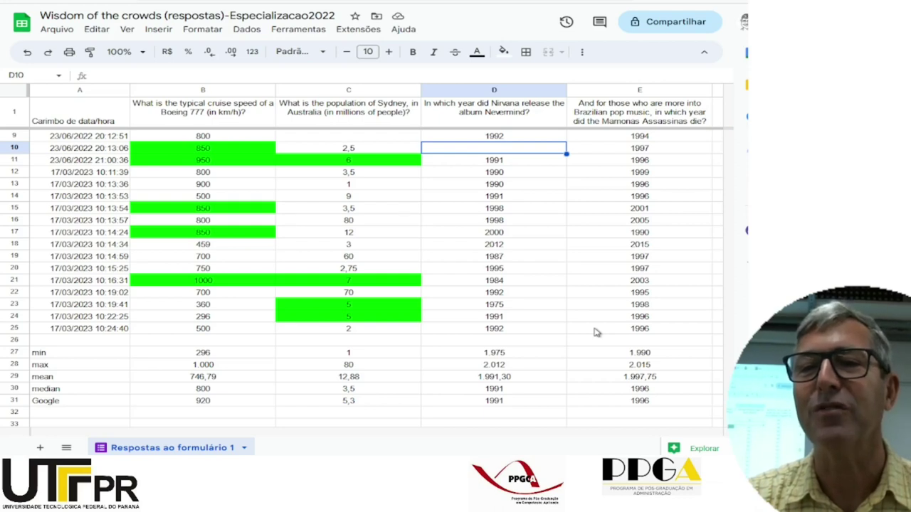
{"action": "key", "text": "Up"}
{"action": "key", "text": "Down"}
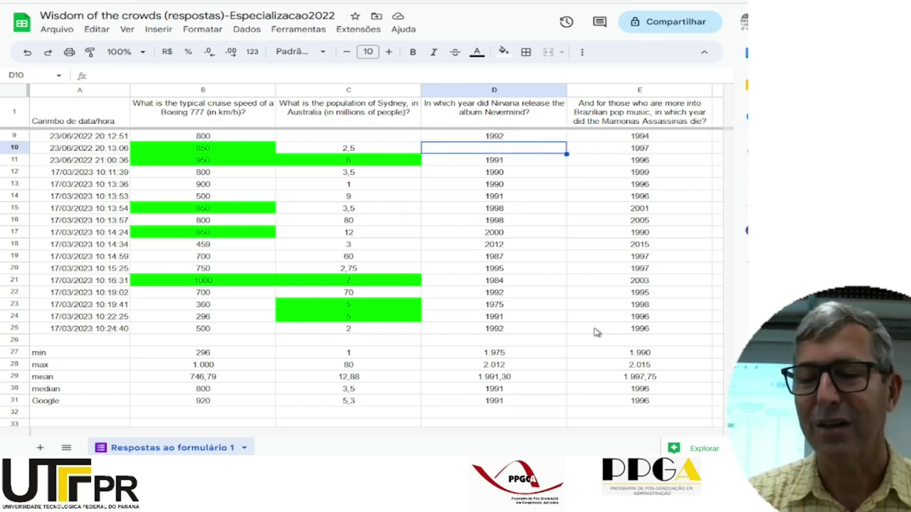
{"action": "key", "text": "Up"}
{"action": "key", "text": "Left"}
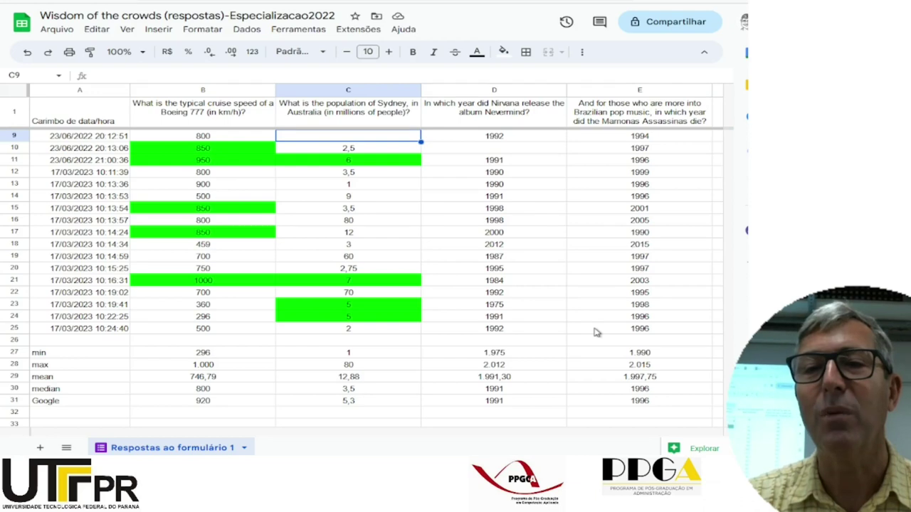
Look through the Sydney population answers in the upper rows of column C once more
{"action": "key", "text": "Up"}
{"action": "key", "text": "Up"}
{"action": "key", "text": "Up"}
{"action": "key", "text": "Up"}
{"action": "key", "text": "Up"}
{"action": "key", "text": "Up"}
{"action": "key", "text": "Up"}
{"action": "key", "text": "Up"}
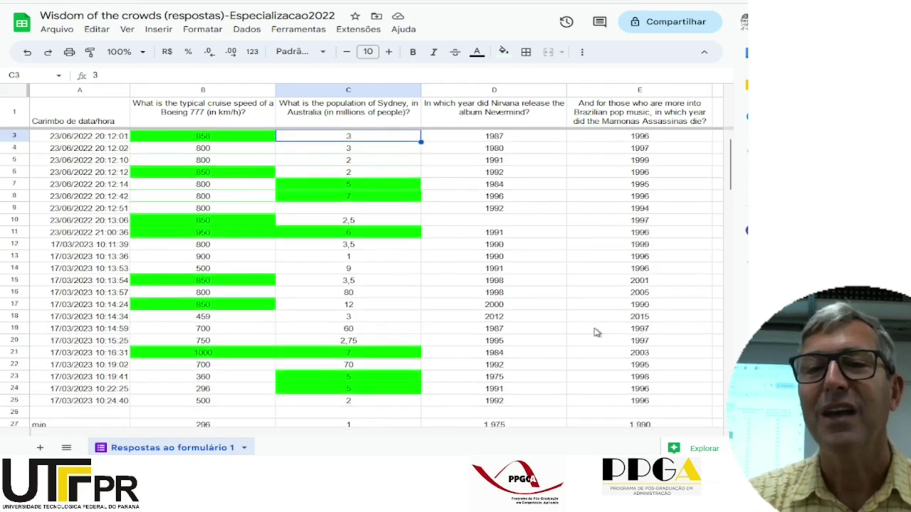
{"action": "key", "text": "Down"}
{"action": "key", "text": "Down"}
{"action": "key", "text": "Down"}
{"action": "key", "text": "Down"}
{"action": "key", "text": "Down"}
{"action": "key", "text": "Down"}
{"action": "key", "text": "Down"}
{"action": "key", "text": "Down"}
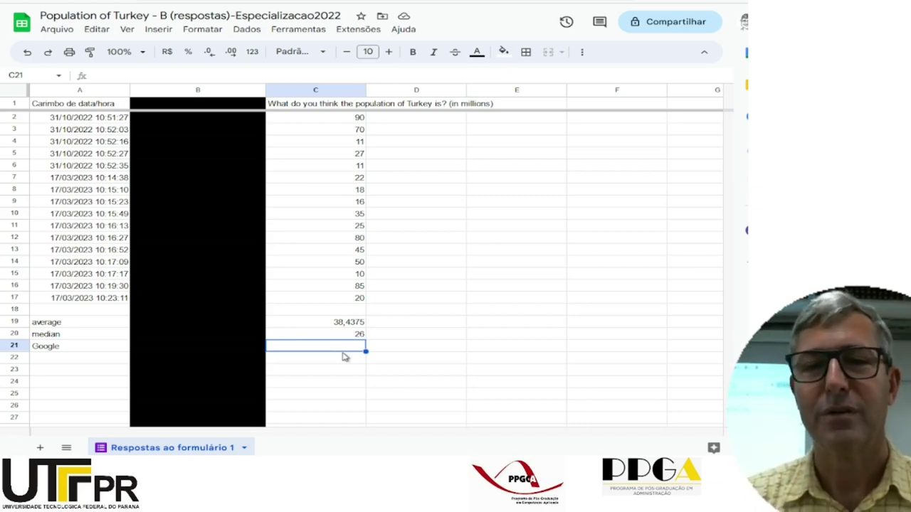
Enter 84 as Google's value for Turkey's population in cell C21 of the Population of Turkey - B responses
{"action": "type", "text": "8"}
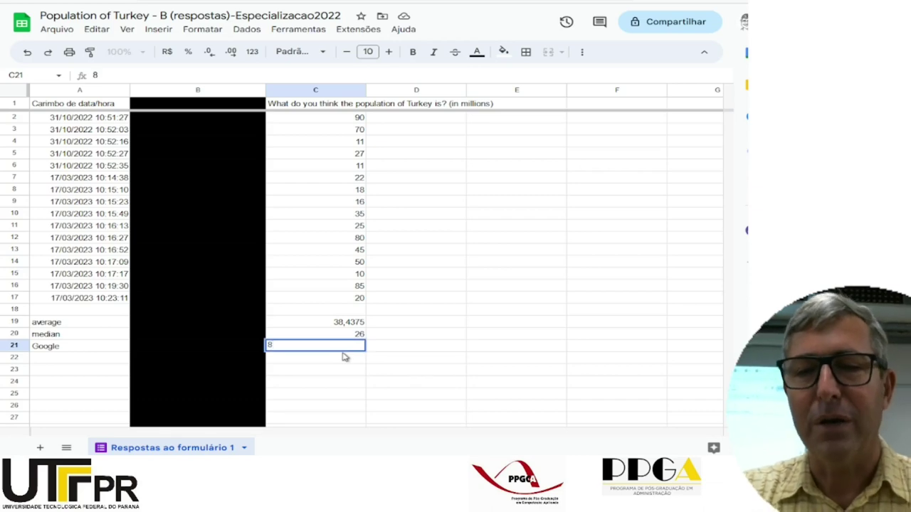
{"action": "type", "text": "4"}
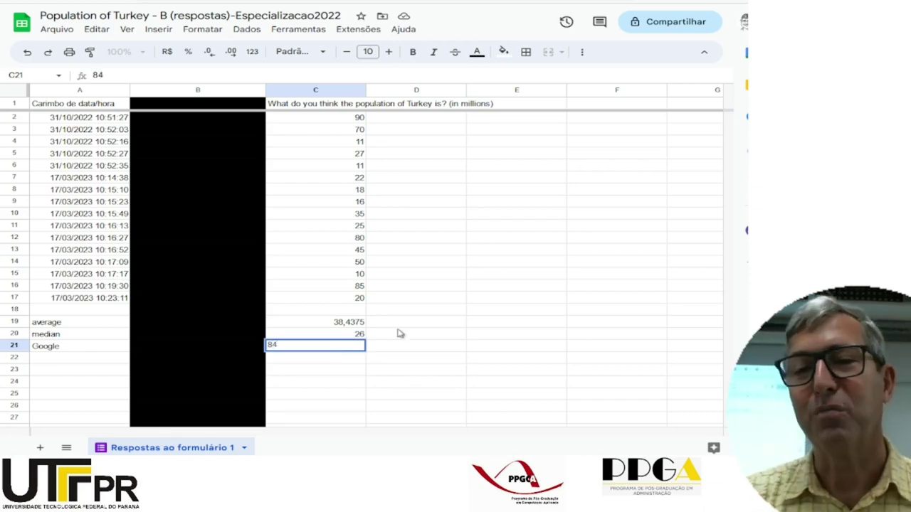
{"action": "key", "text": "Return"}
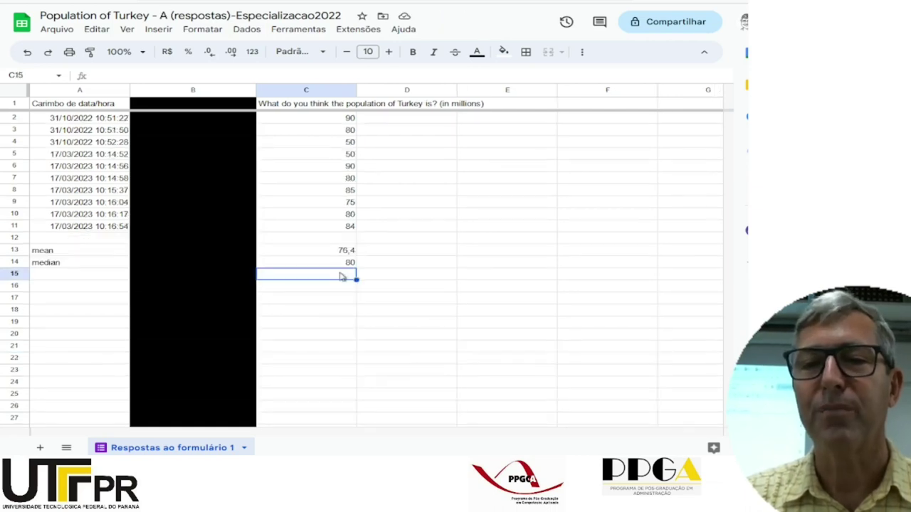
Enter 84 in C15 below the median in the Population of Turkey - A responses, and compare this sheet with the B responses
{"action": "type", "text": "84"}
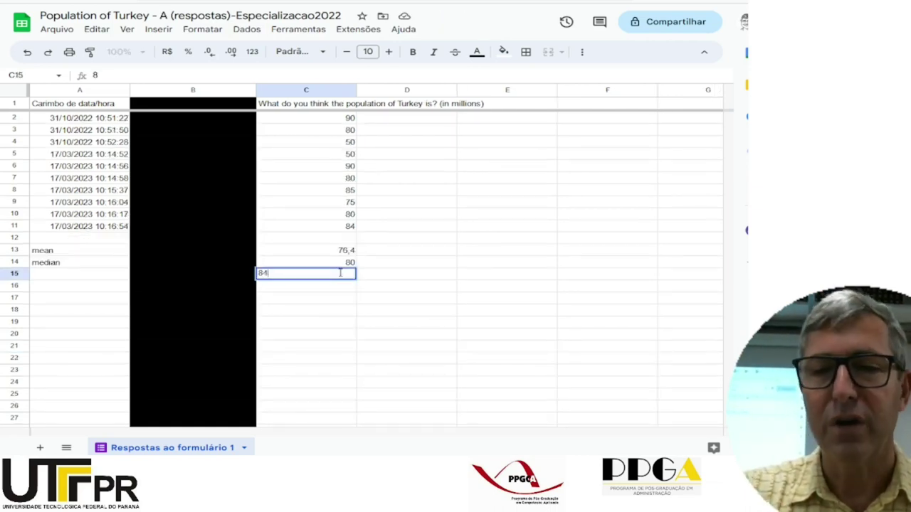
{"action": "key", "text": "Return"}
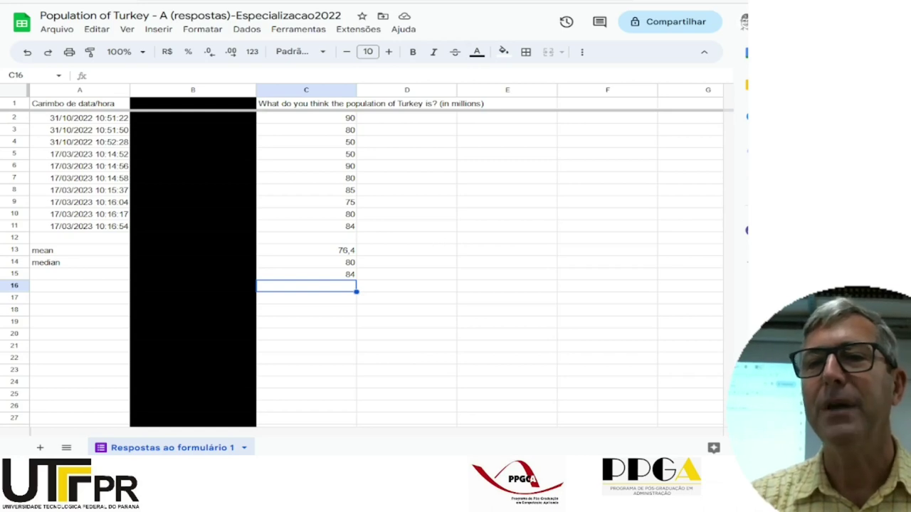
{"action": "key", "text": "ctrl+Tab"}
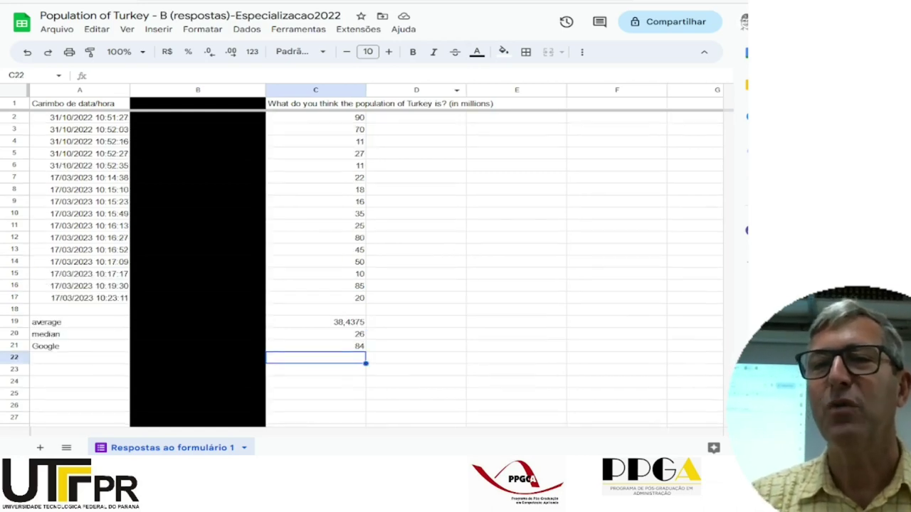
{"action": "key", "text": "ctrl+Tab"}
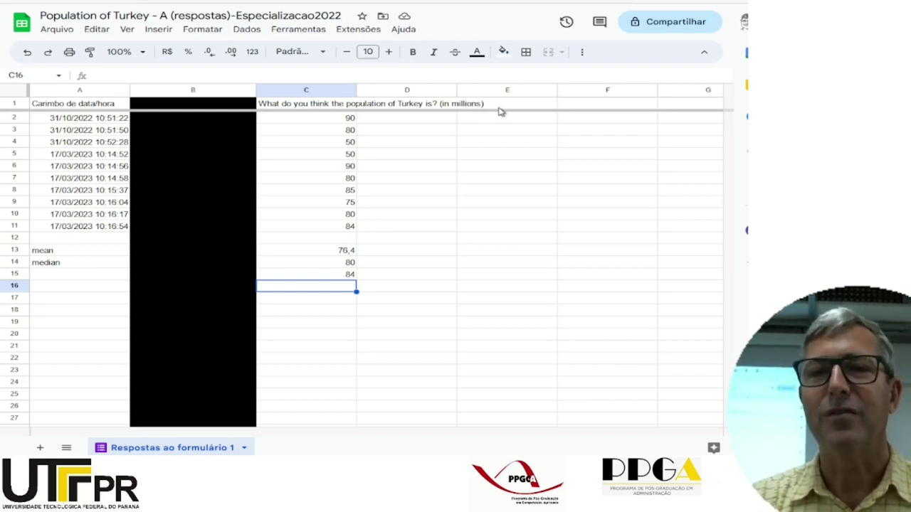
Reveal the blacked-out answers in column B of the Population of Turkey - A responses by setting the column's fill to white
{"action": "left_click", "coordinate": [213, 91]}
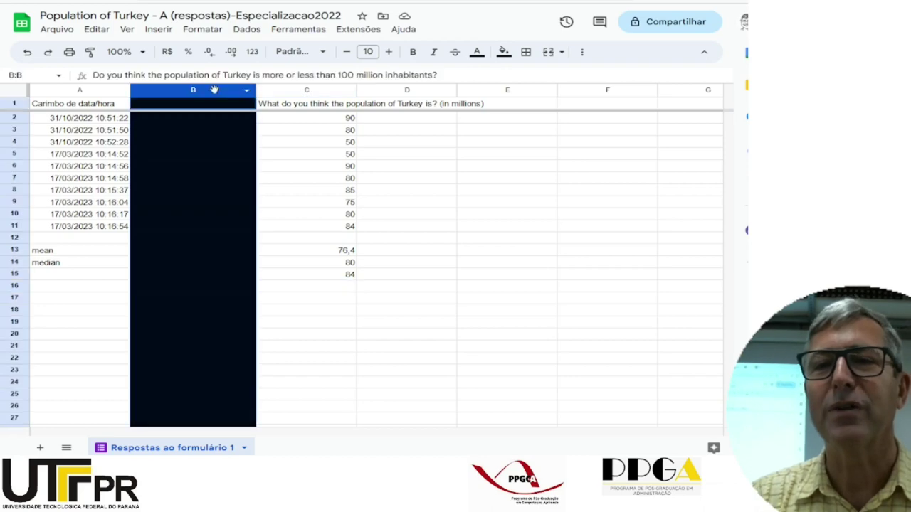
{"action": "left_click", "coordinate": [503, 51]}
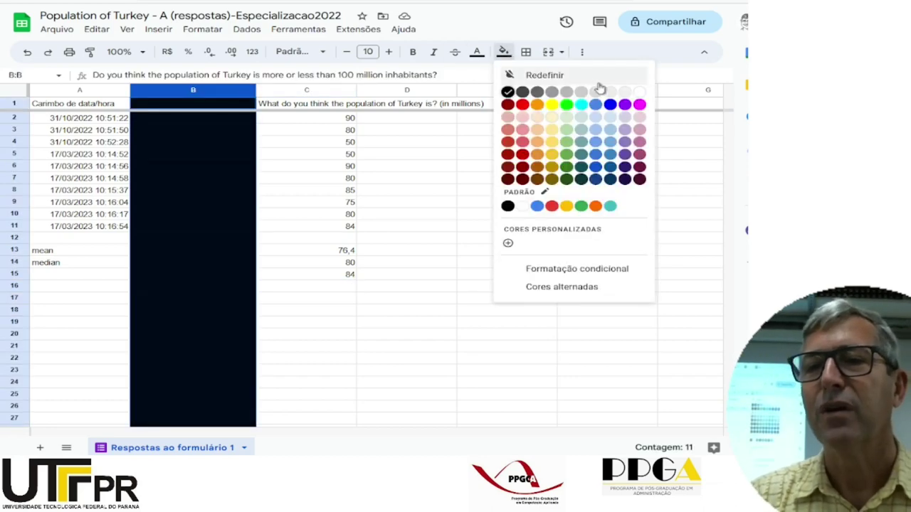
{"action": "left_click", "coordinate": [639, 92]}
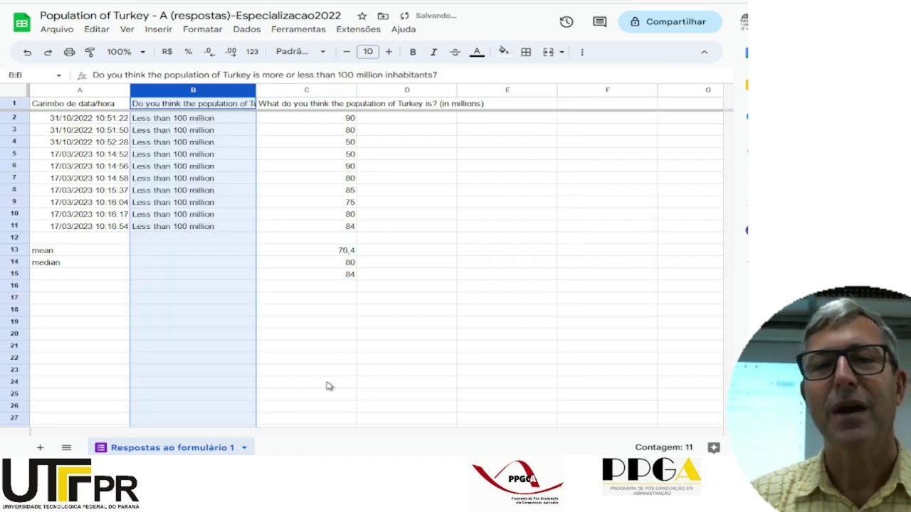
Wrap the text of the two question headers in B1:C1 of the Population of Turkey - A responses
{"action": "left_click_drag", "start_coordinate": [194, 105], "coordinate": [290, 104]}
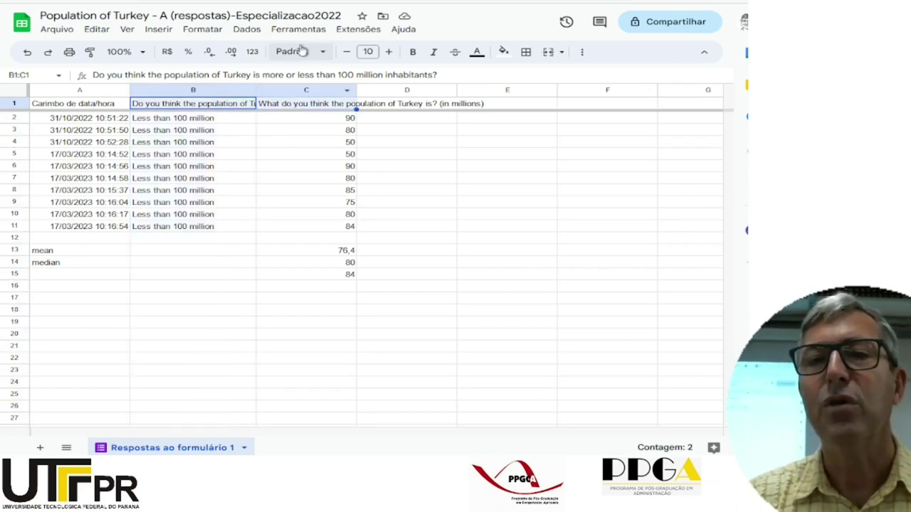
{"action": "left_click", "coordinate": [203, 30]}
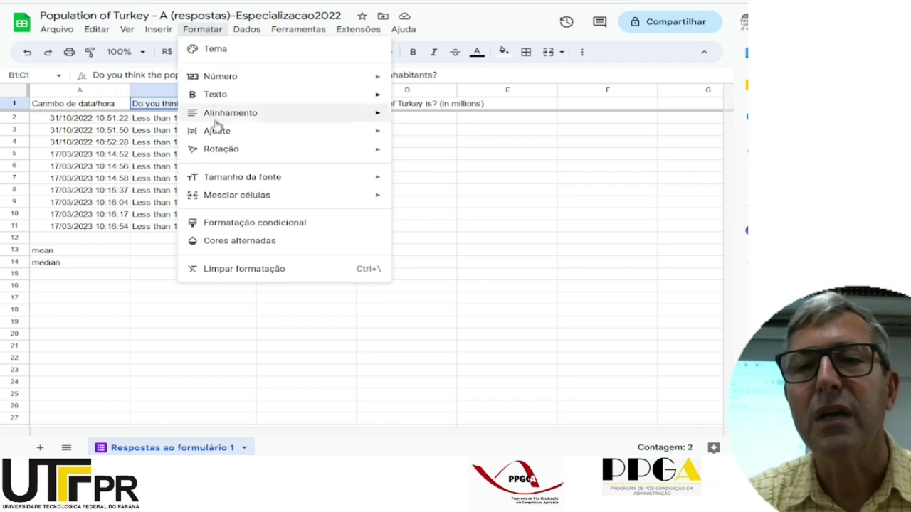
{"action": "mouse_move", "coordinate": [217, 131]}
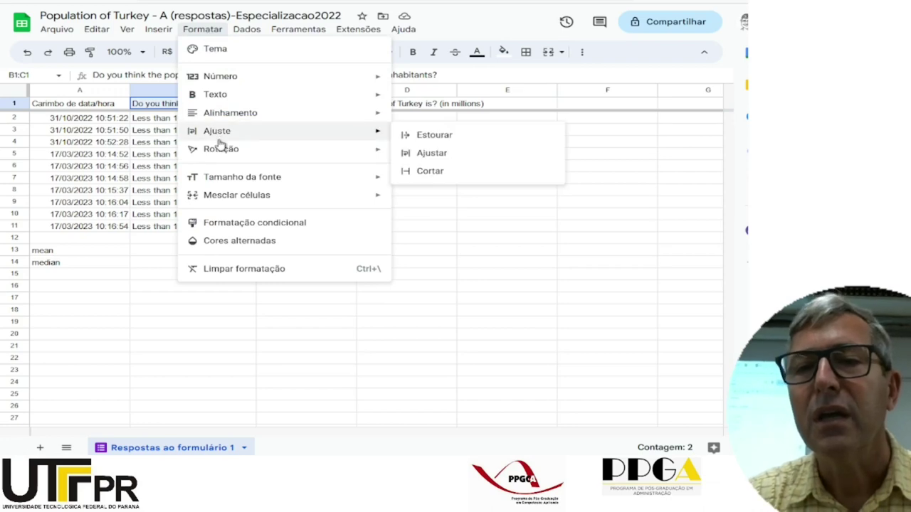
{"action": "left_click", "coordinate": [427, 153]}
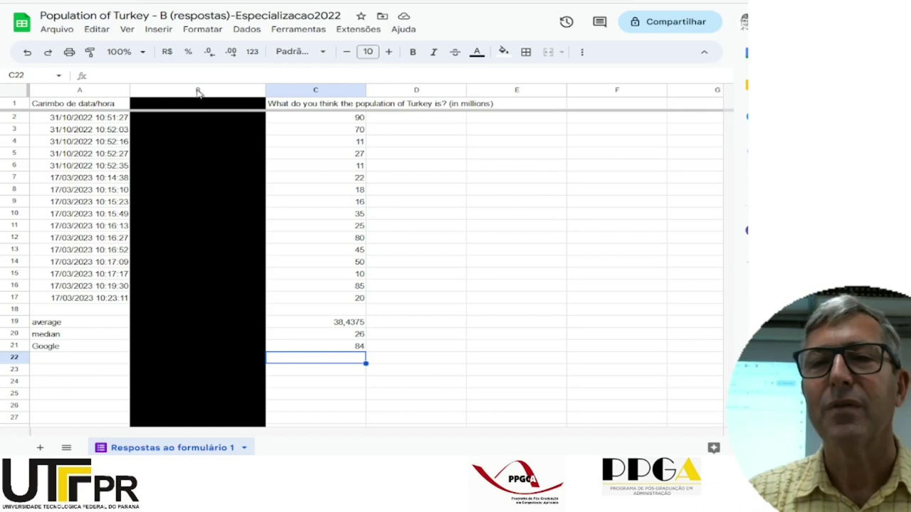
Reveal the blacked-out answers in column B of the Population of Turkey - B responses by setting the column's fill to white
{"action": "left_click", "coordinate": [197, 91]}
{"action": "left_click", "coordinate": [504, 52]}
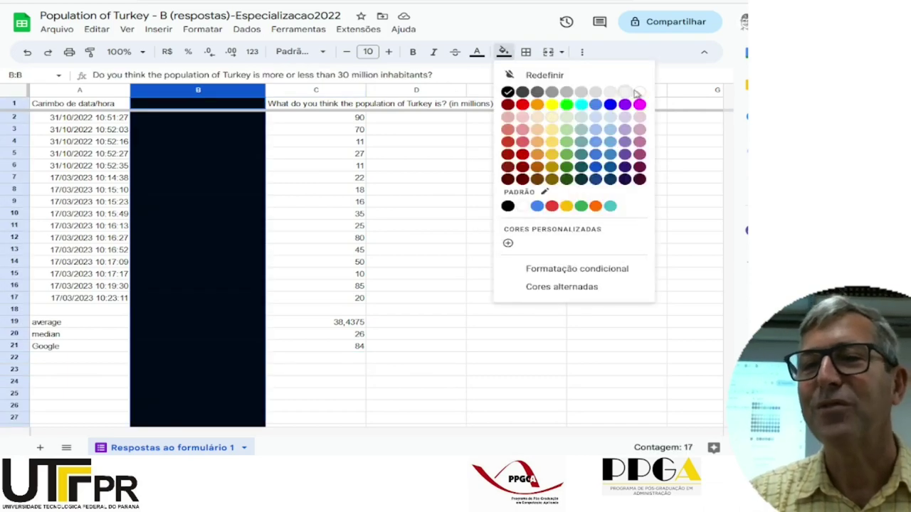
{"action": "left_click", "coordinate": [640, 93]}
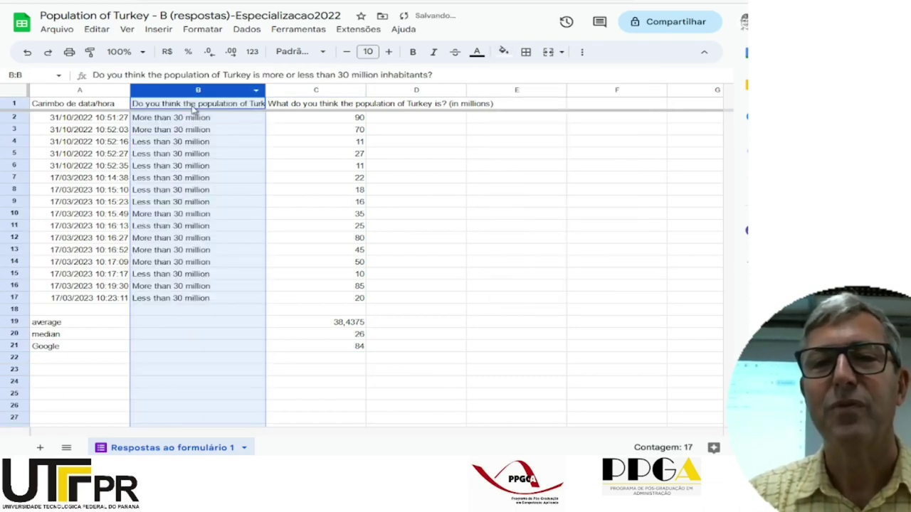
Wrap the text of the question headers in B1:C1 of the Population of Turkey - B responses
{"action": "left_click", "coordinate": [235, 104]}
{"action": "left_click", "coordinate": [307, 104], "text": "shift"}
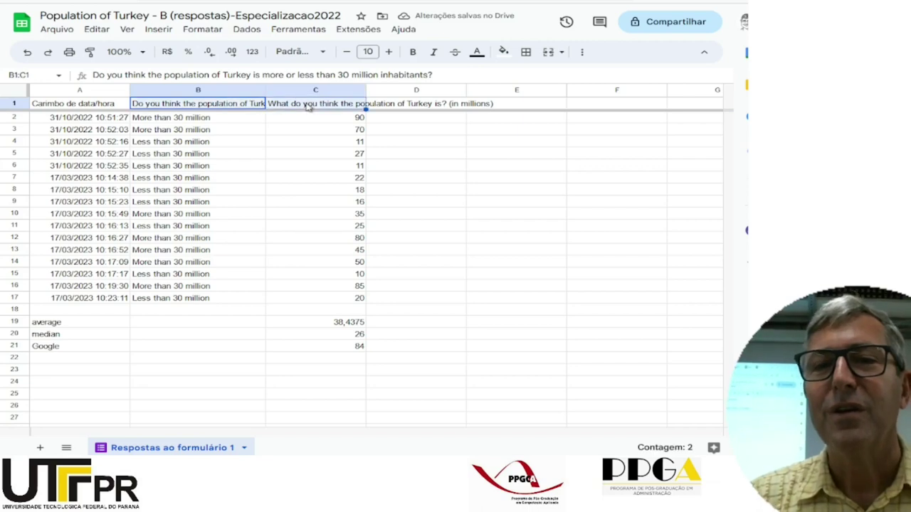
{"action": "right_click", "coordinate": [307, 105]}
{"action": "left_click", "coordinate": [203, 30]}
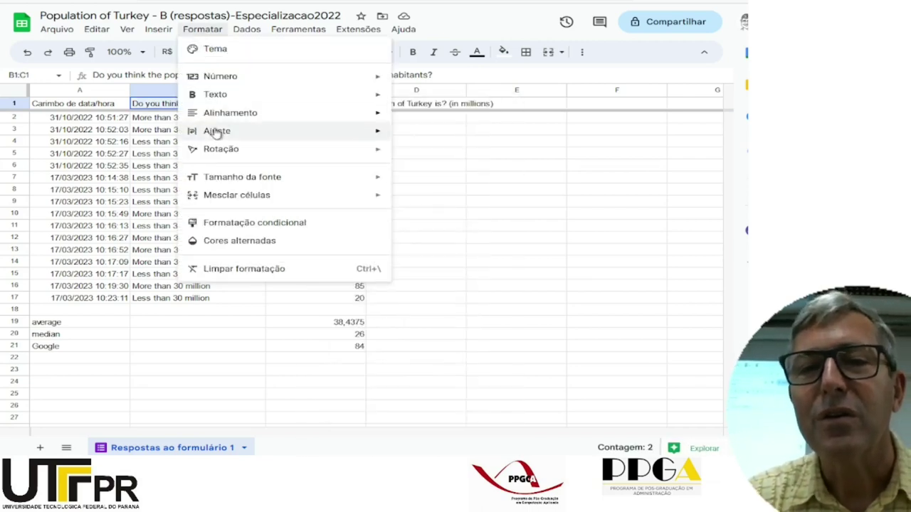
{"action": "mouse_move", "coordinate": [385, 129]}
{"action": "left_click", "coordinate": [431, 153]}
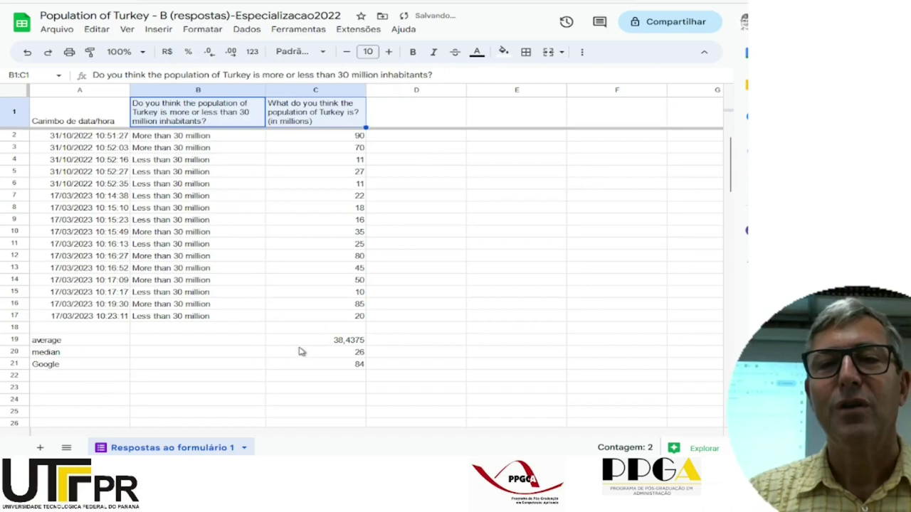
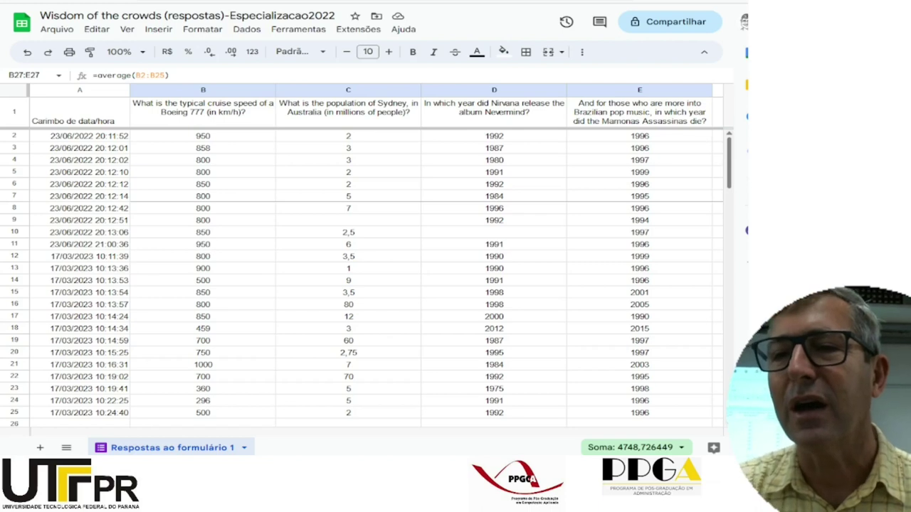
Insert two empty rows above the mean row in the Wisdom of the crowds responses
{"action": "scroll", "coordinate": [733, 170], "scroll_direction": "down", "scroll_amount": 2}
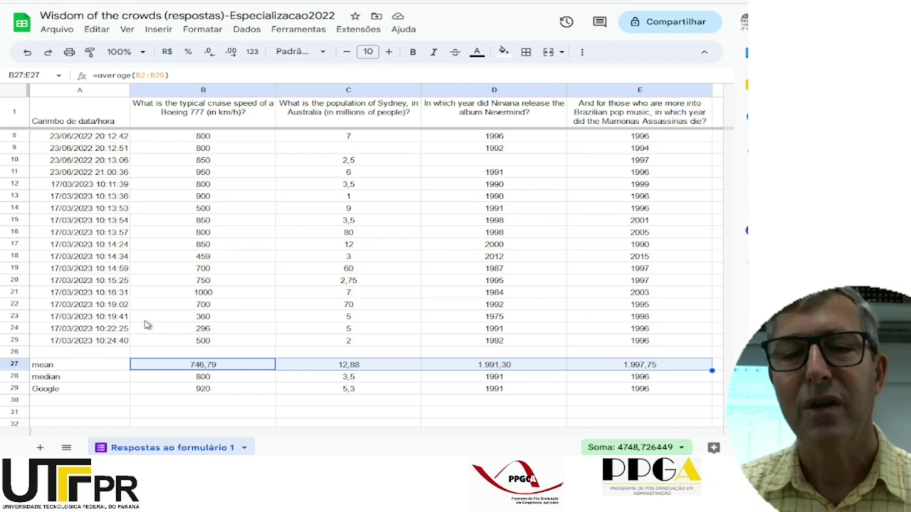
{"action": "left_click", "coordinate": [213, 391]}
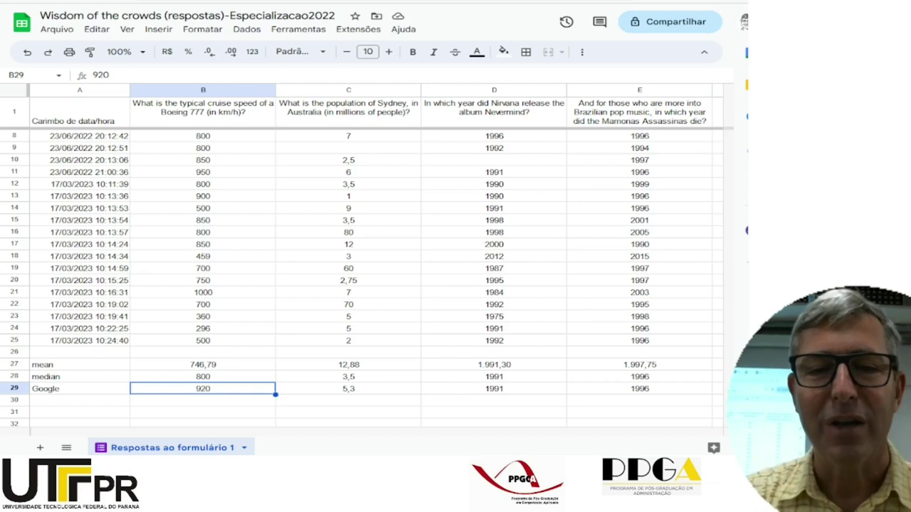
{"action": "left_click", "coordinate": [14, 364]}
{"action": "left_click_drag", "start_coordinate": [6, 372], "coordinate": [8, 376]}
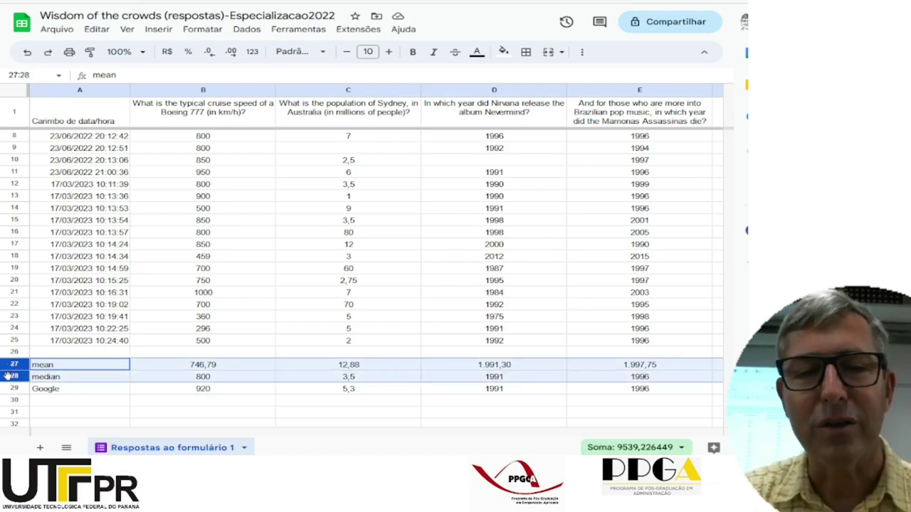
{"action": "right_click", "coordinate": [9, 375]}
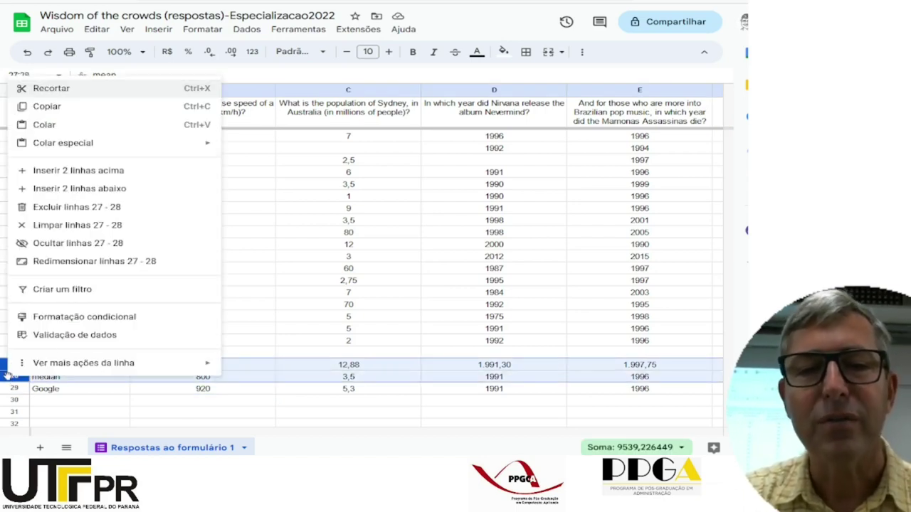
{"action": "left_click", "coordinate": [68, 175]}
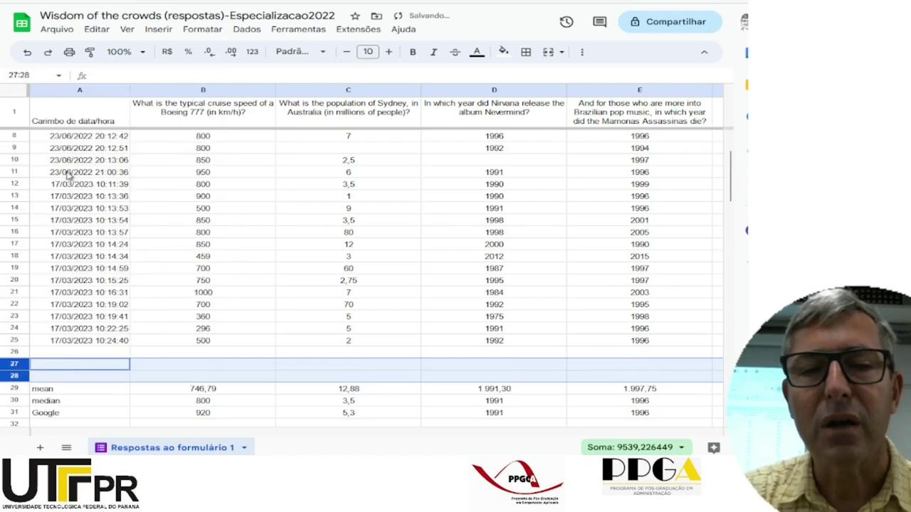
Label the two new rows min in A27 and max in A28
{"action": "left_click", "coordinate": [60, 368]}
{"action": "type", "text": "min"}
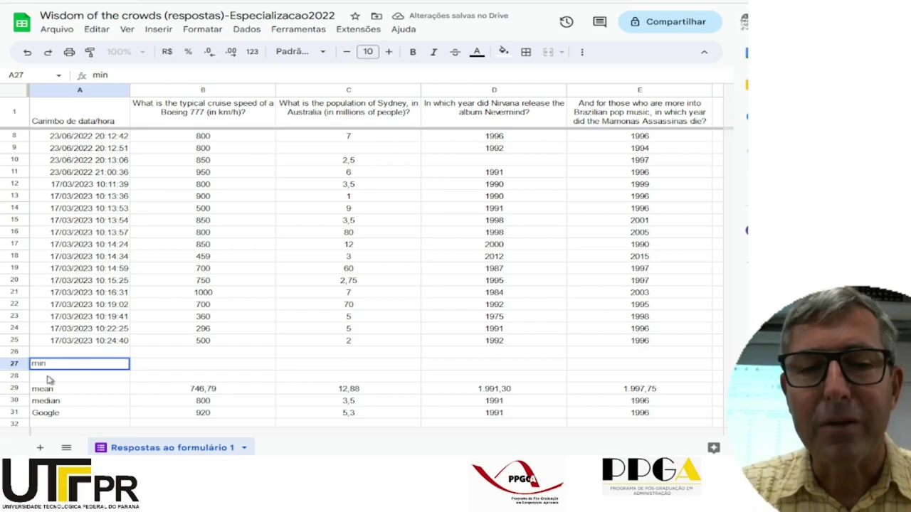
{"action": "key", "text": "Return"}
{"action": "type", "text": "max"}
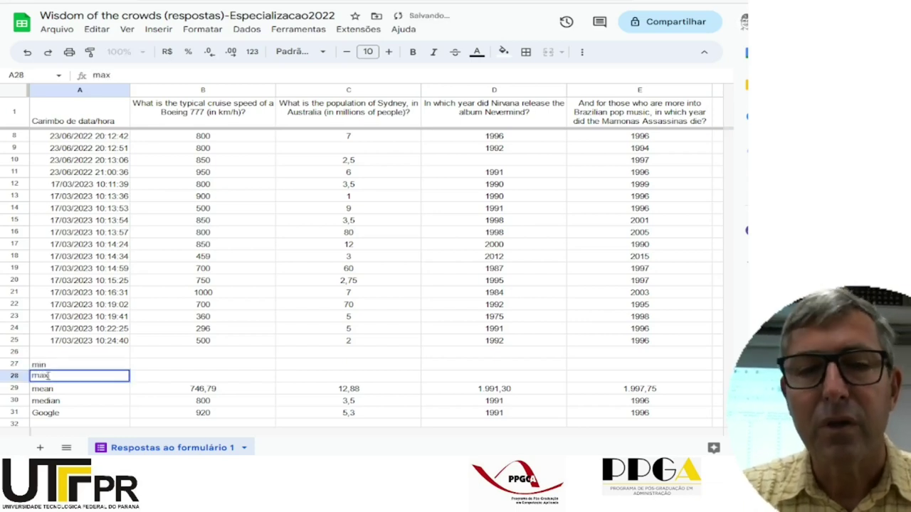
Enter =min(B2:B25) in B27 for the lowest Boeing 777 cruise speed answer
{"action": "left_click", "coordinate": [196, 367]}
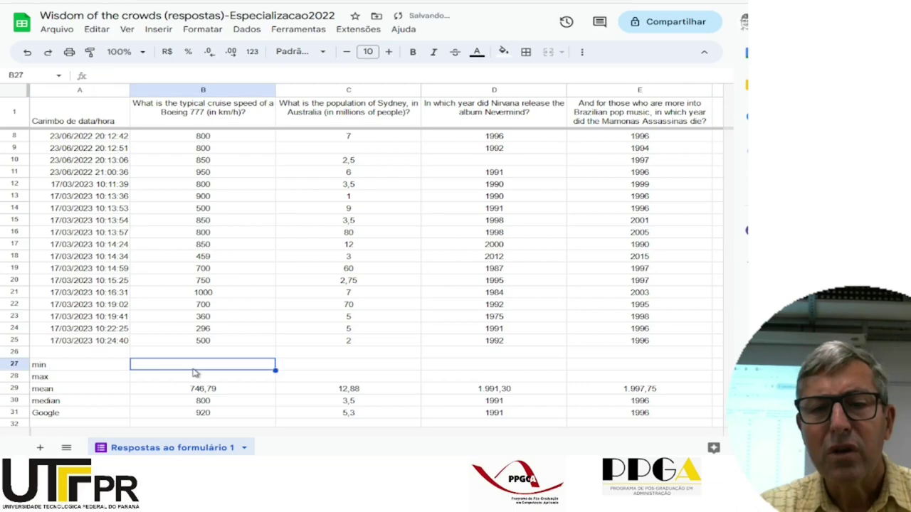
{"action": "type", "text": "=m"}
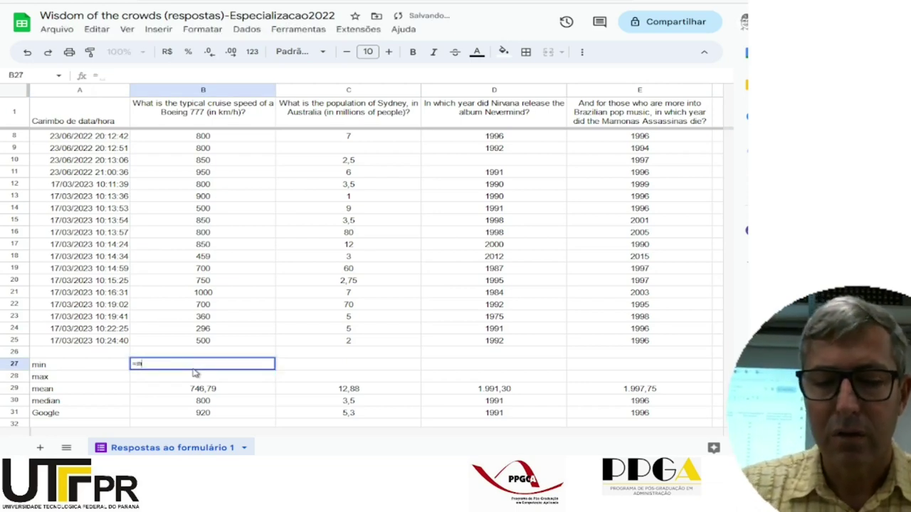
{"action": "type", "text": "in("}
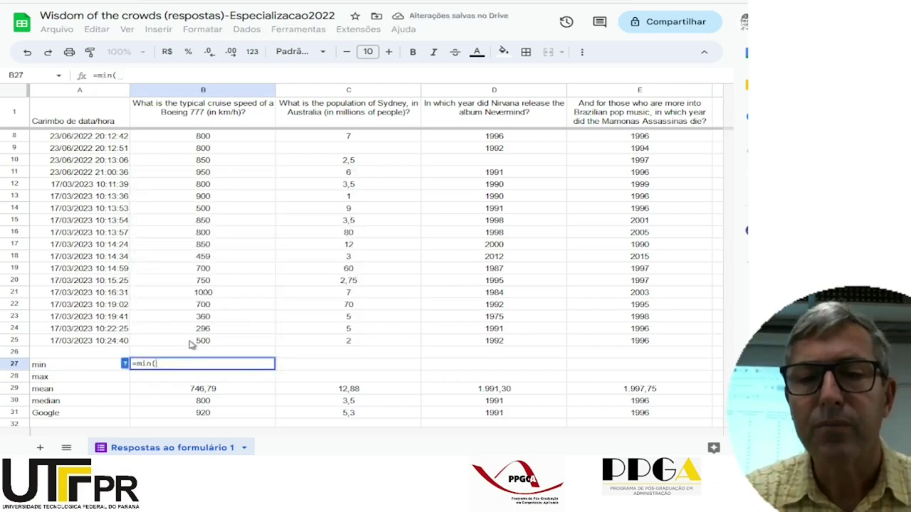
{"action": "left_click", "coordinate": [192, 340]}
{"action": "left_click_drag", "start_coordinate": [192, 316], "coordinate": [201, 142]}
{"action": "type", "text": ")"}
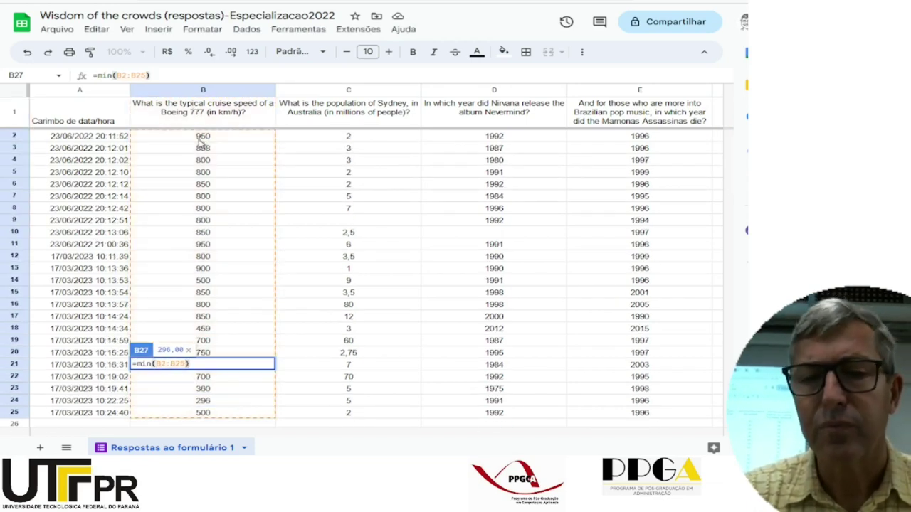
{"action": "key", "text": "Return"}
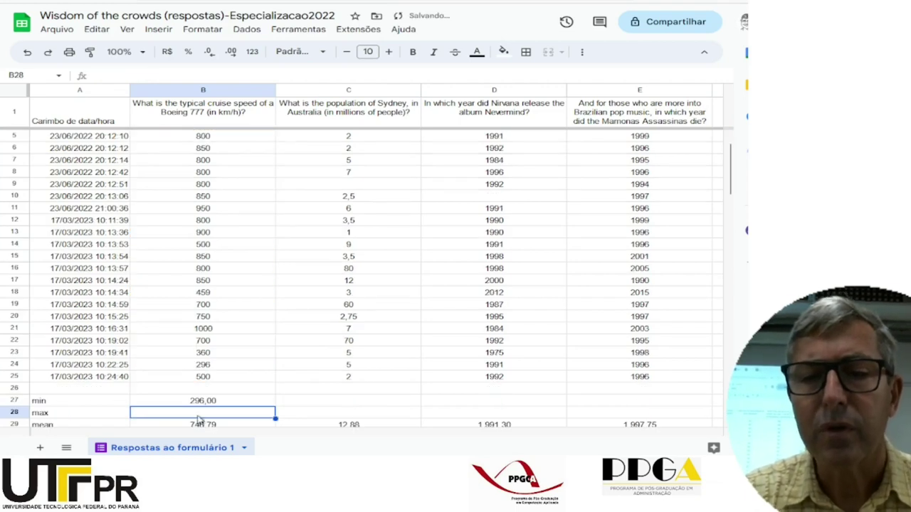
Enter =max(B2:B25) in B28 for the highest Boeing 777 cruise speed answer
{"action": "type", "text": "=max("}
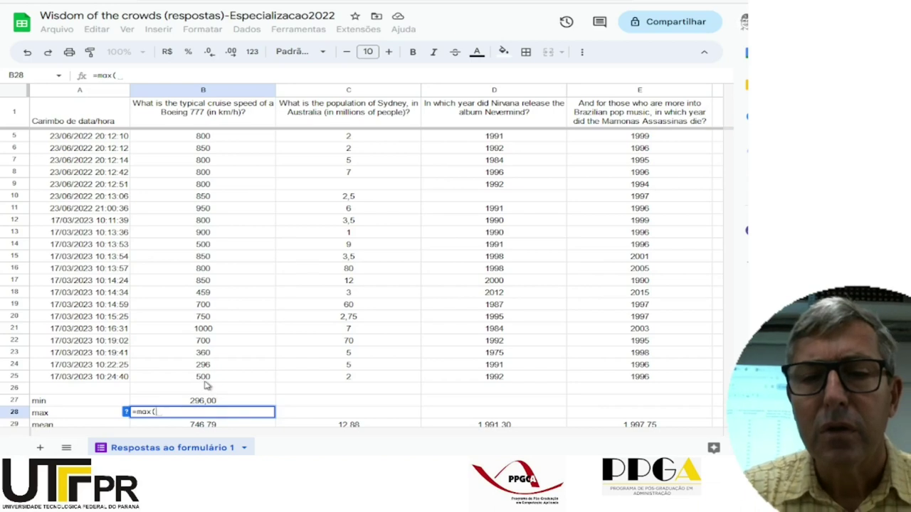
{"action": "left_click_drag", "start_coordinate": [203, 382], "coordinate": [205, 136]}
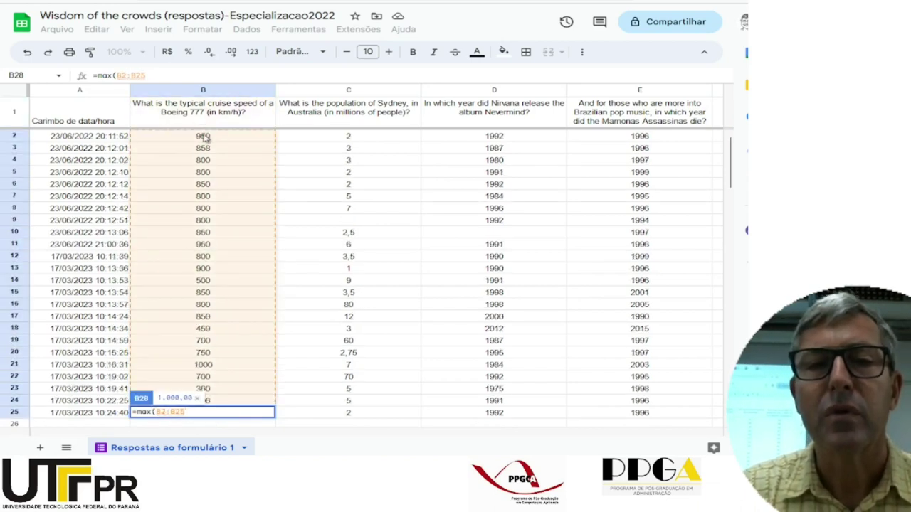
{"action": "type", "text": ")"}
{"action": "key", "text": "Return"}
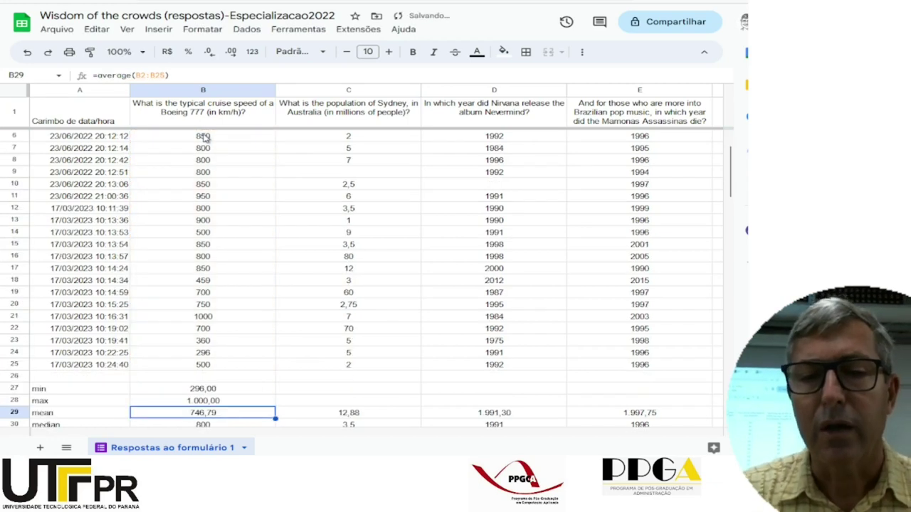
Format the min and max values in B27:B28 without decimal places
{"action": "left_click", "coordinate": [197, 389], "text": "shift"}
{"action": "left_click", "coordinate": [191, 396], "text": "shift"}
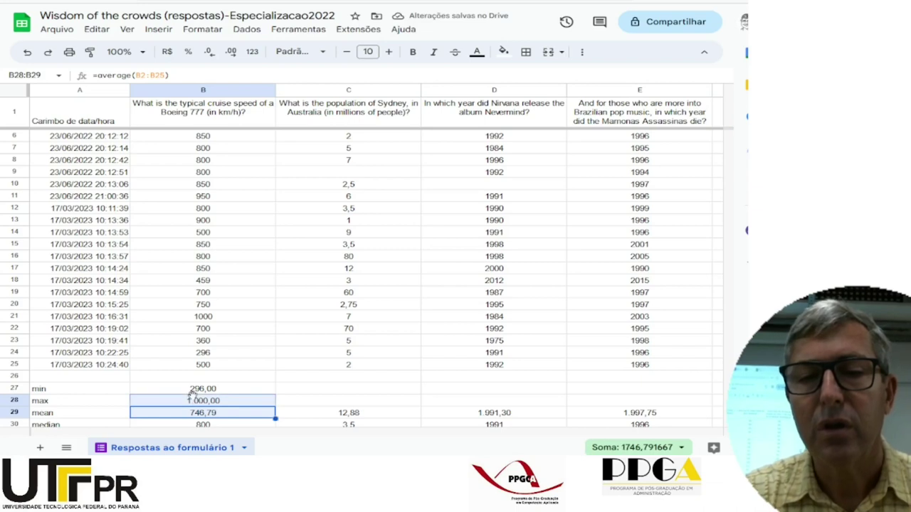
{"action": "left_click", "coordinate": [194, 390]}
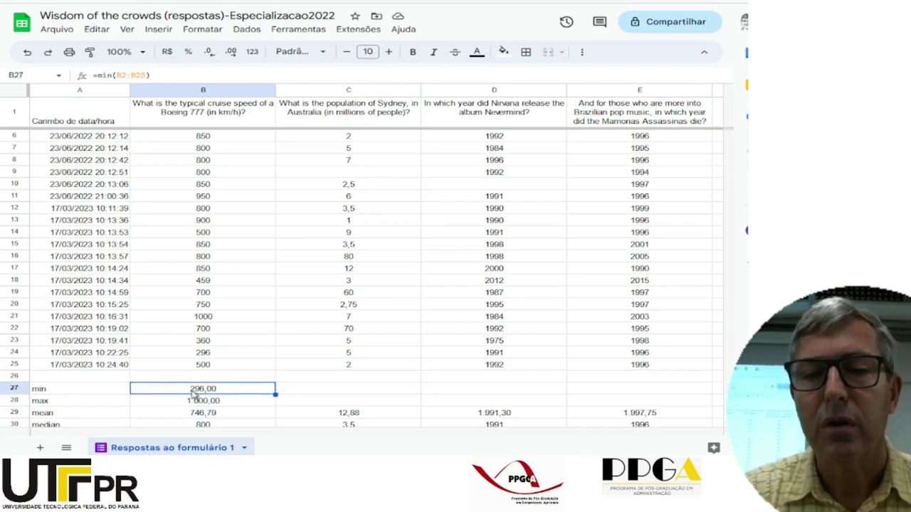
{"action": "left_click", "coordinate": [192, 402], "text": "shift"}
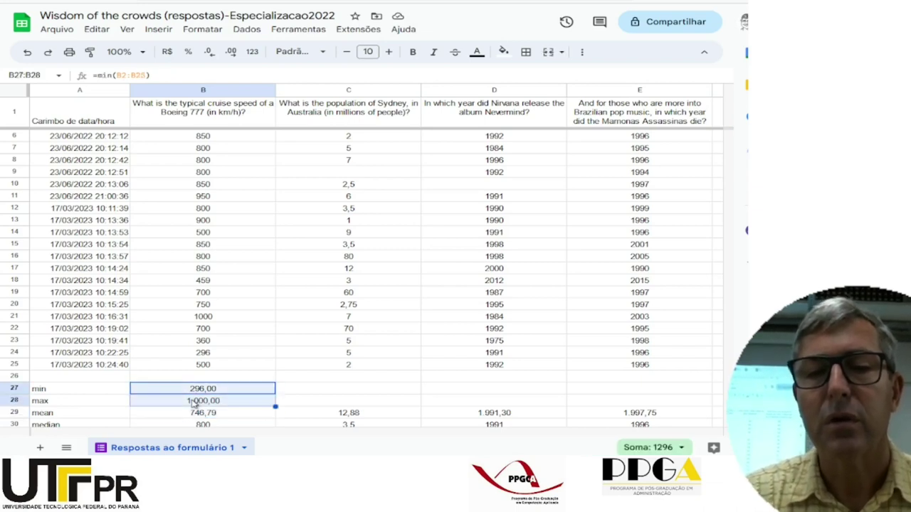
{"action": "left_click", "coordinate": [209, 52]}
{"action": "left_click", "coordinate": [209, 52]}
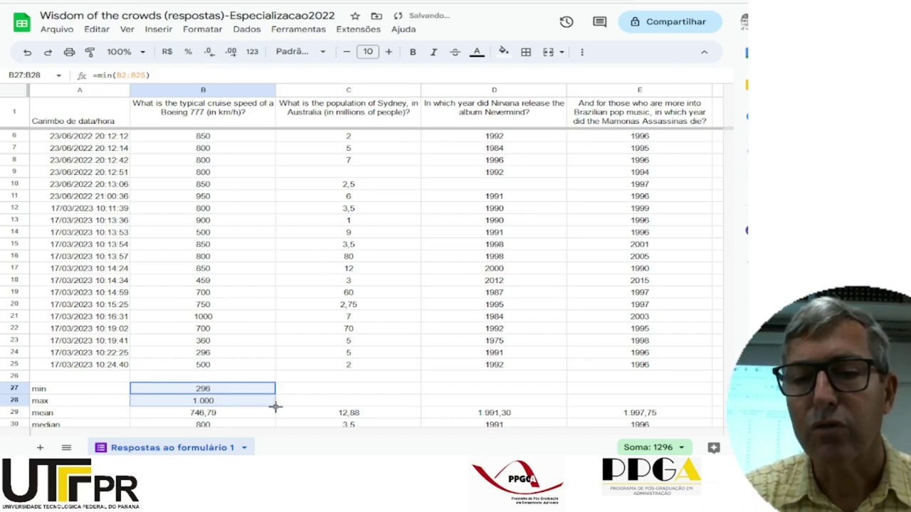
Fill the min and max formulas from B27:B28 across to column E and bring the Google row into view
{"action": "left_click_drag", "start_coordinate": [275, 407], "coordinate": [646, 396]}
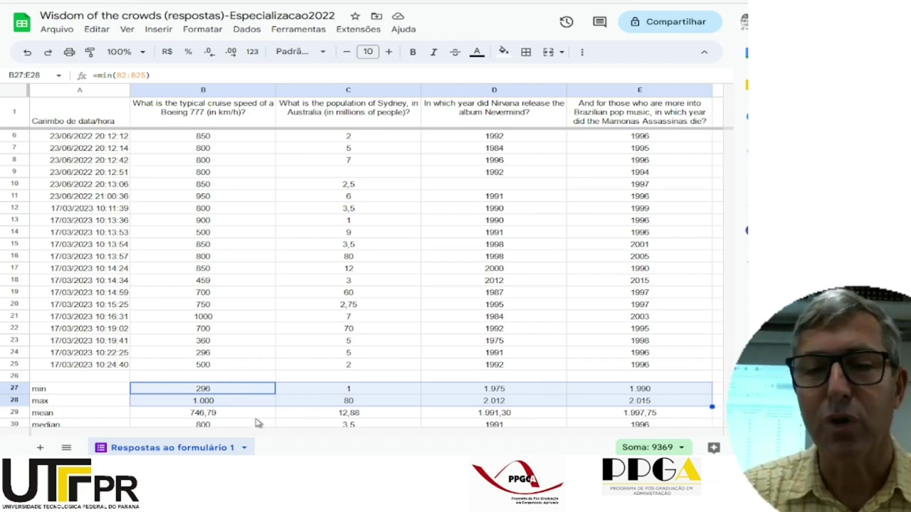
{"action": "left_click", "coordinate": [219, 425]}
{"action": "key", "text": "Down"}
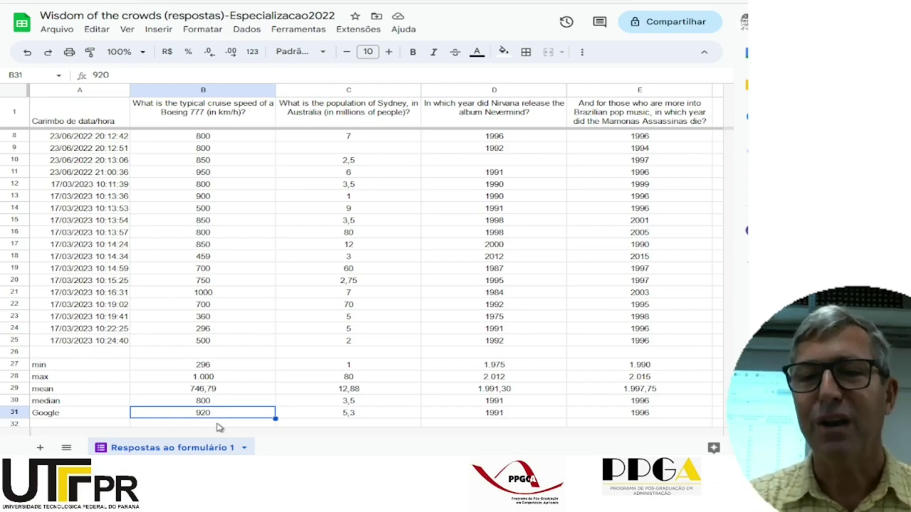
Change the Sydney population answer in C19 to 60000000 to test how an extreme outlier affects the mean and median
{"action": "left_click", "coordinate": [347, 271]}
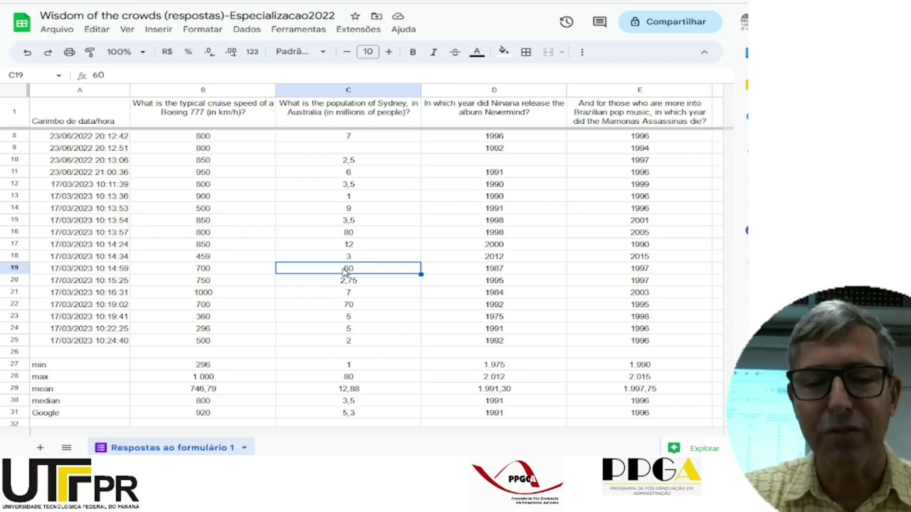
{"action": "type", "text": "600"}
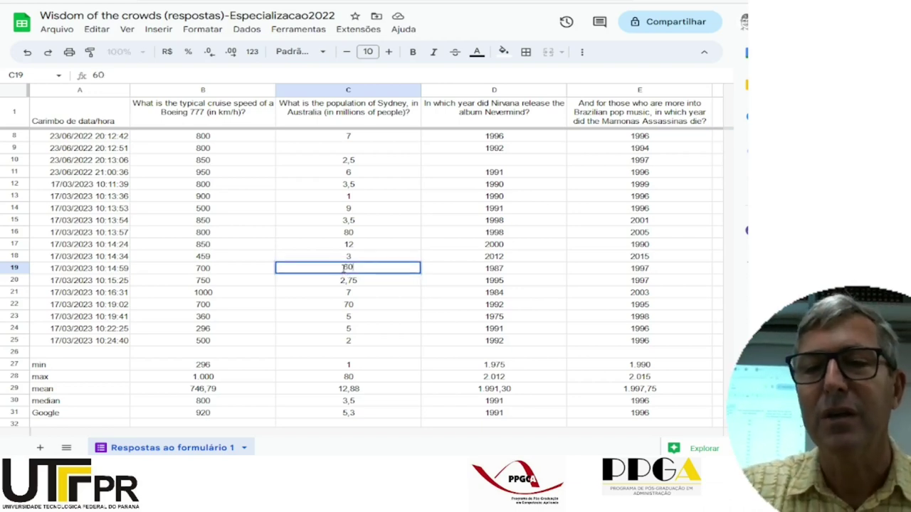
{"action": "type", "text": "00000"}
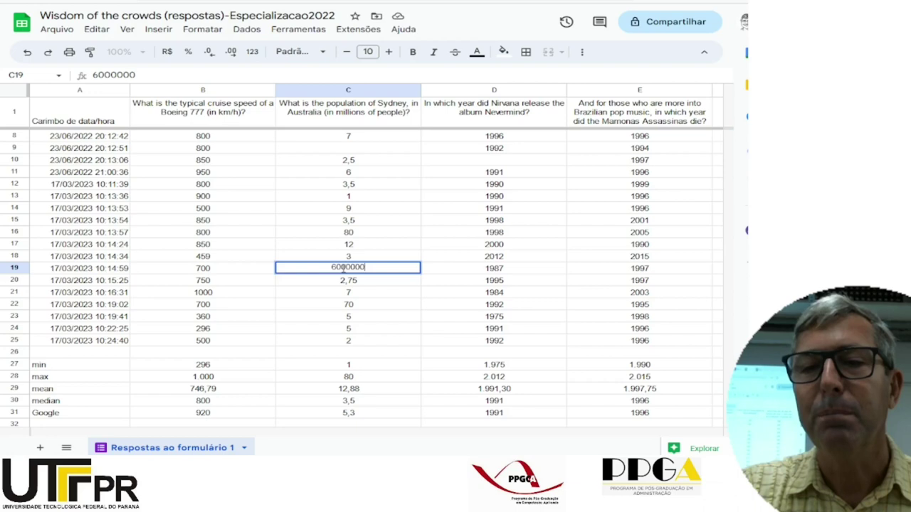
{"action": "key", "text": "Return"}
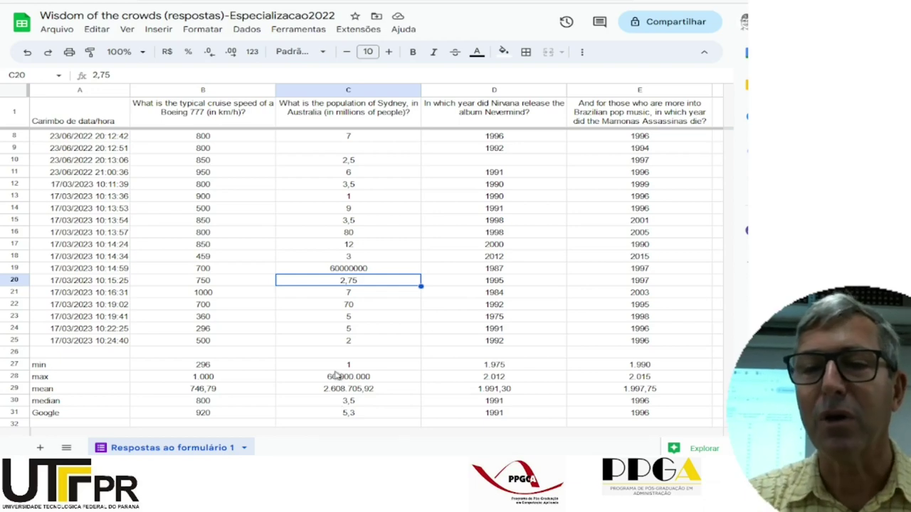
Set the Sydney population answer in C19 back to 60
{"action": "left_click", "coordinate": [345, 271]}
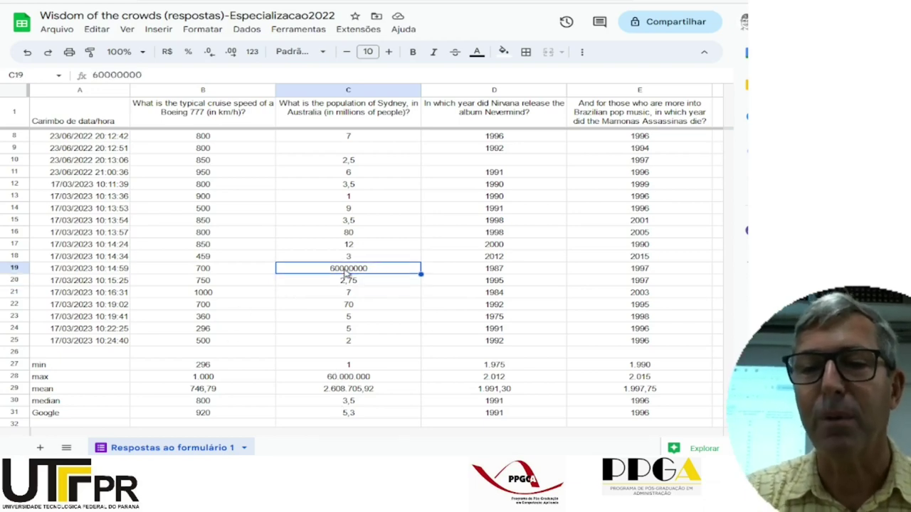
{"action": "type", "text": "80"}
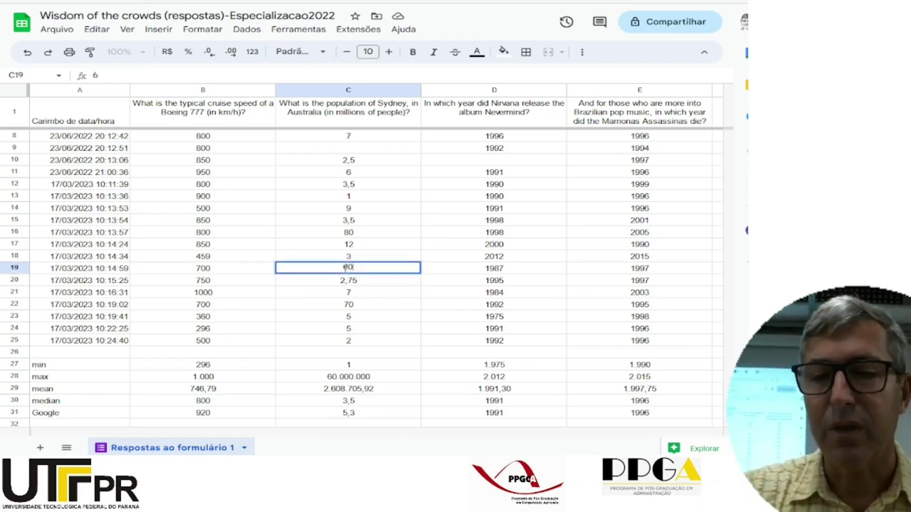
{"action": "key", "text": "Return"}
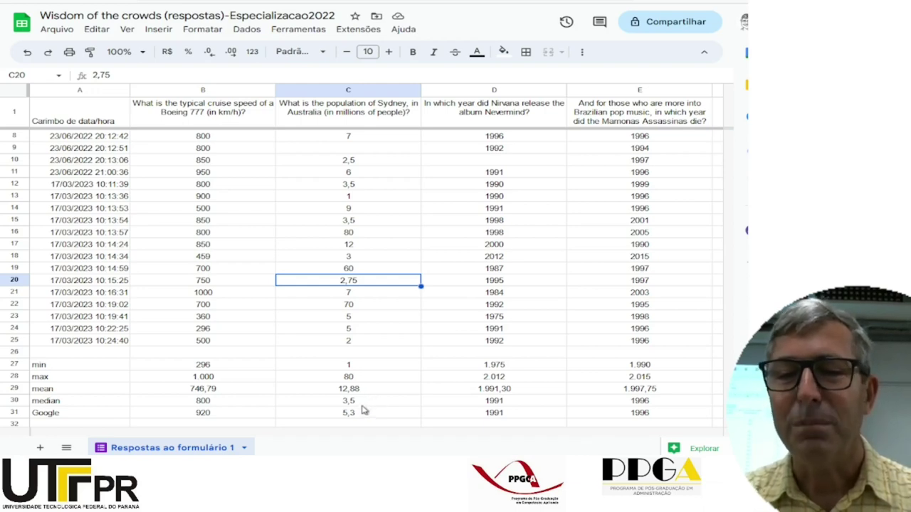
{"action": "left_click", "coordinate": [363, 404]}
{"action": "right_click", "coordinate": [362, 404]}
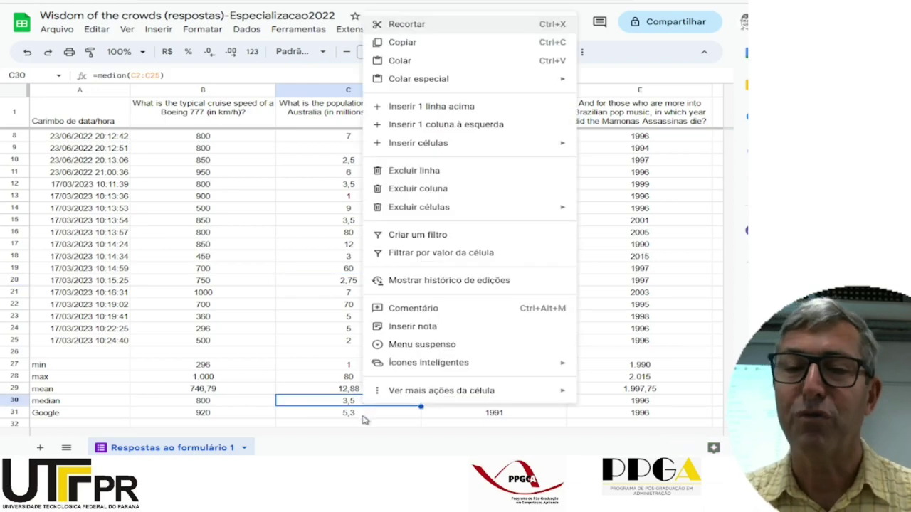
{"action": "left_click", "coordinate": [319, 406]}
{"action": "right_click", "coordinate": [319, 409]}
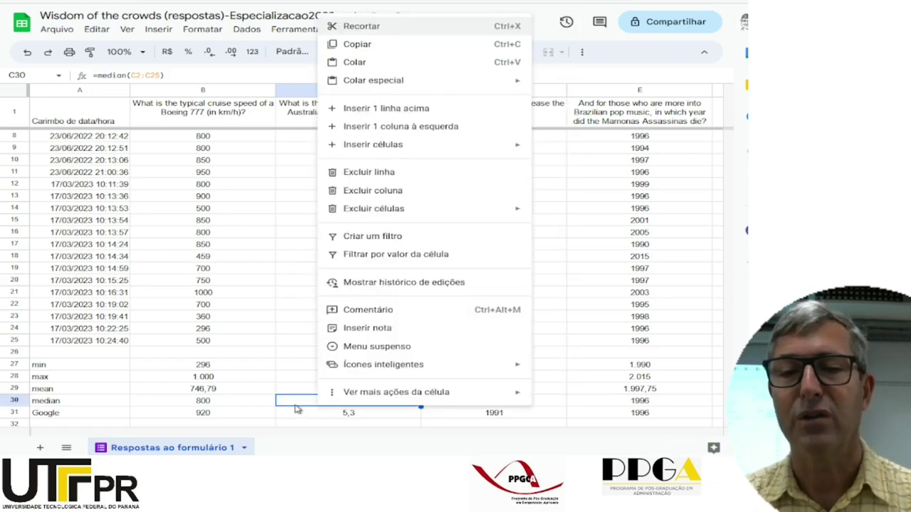
{"action": "left_click", "coordinate": [298, 409]}
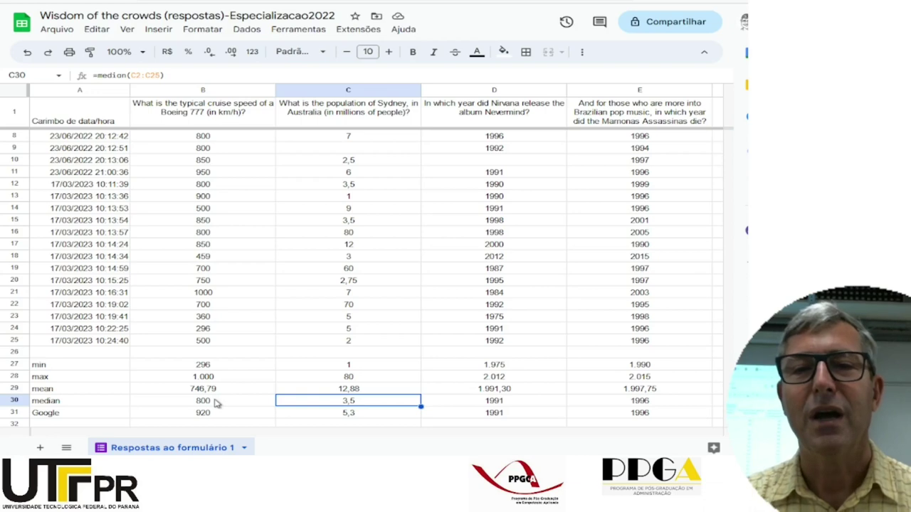
Fill the Boeing 777 cruise speed answers in B21 and B15:B17 with bright green
{"action": "left_click", "coordinate": [205, 297]}
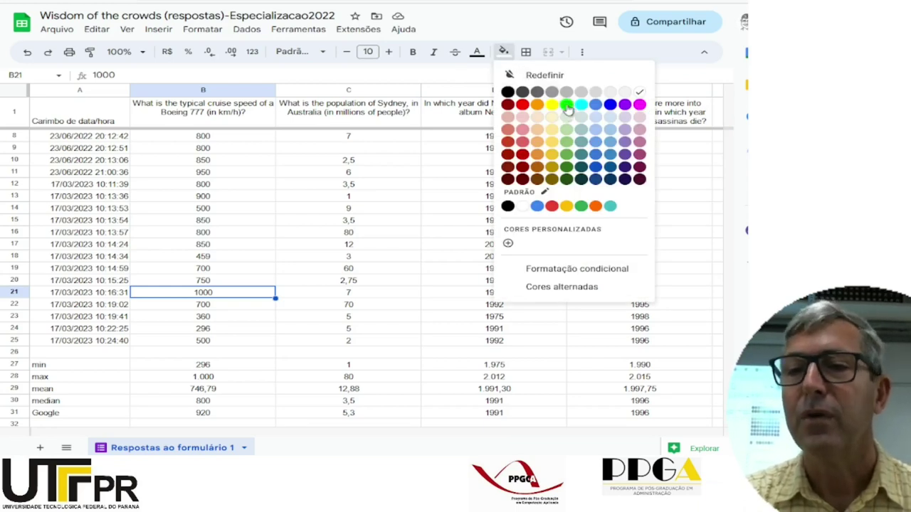
{"action": "left_click", "coordinate": [567, 105]}
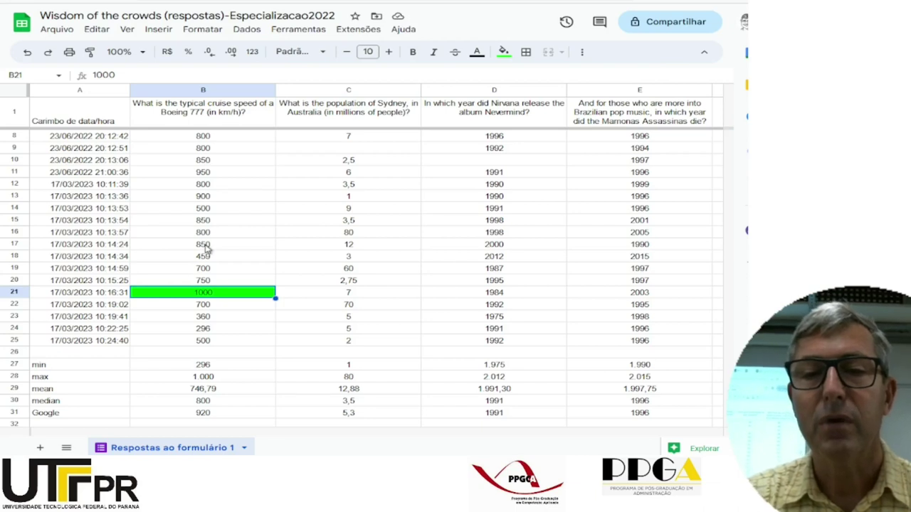
{"action": "left_click", "coordinate": [205, 246]}
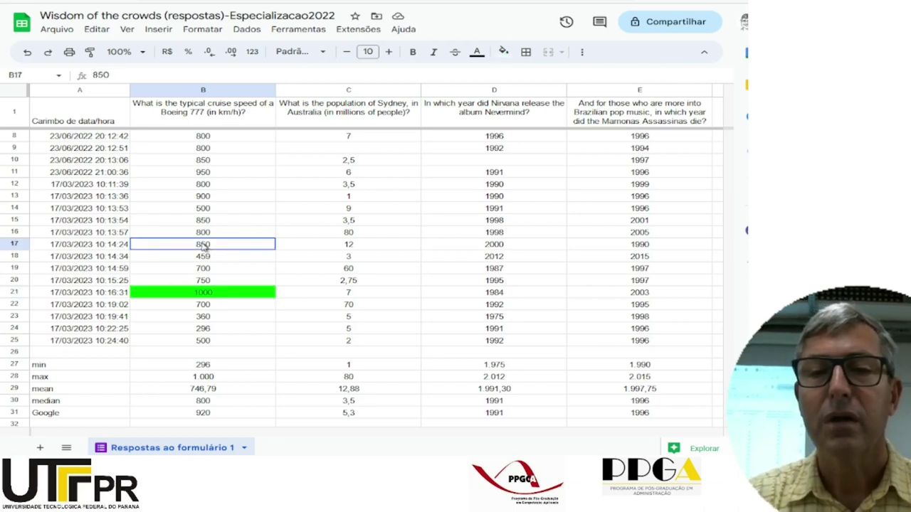
{"action": "left_click_drag", "start_coordinate": [204, 246], "coordinate": [204, 222]}
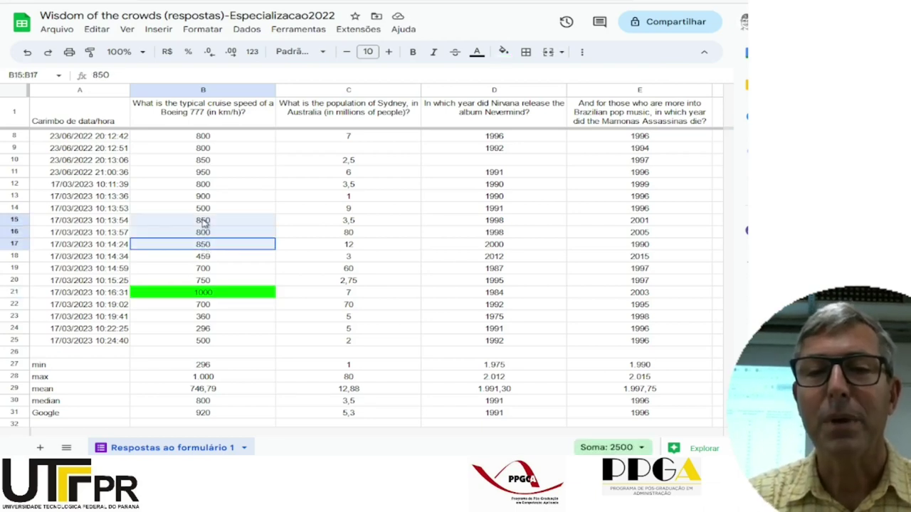
{"action": "left_click", "coordinate": [505, 53]}
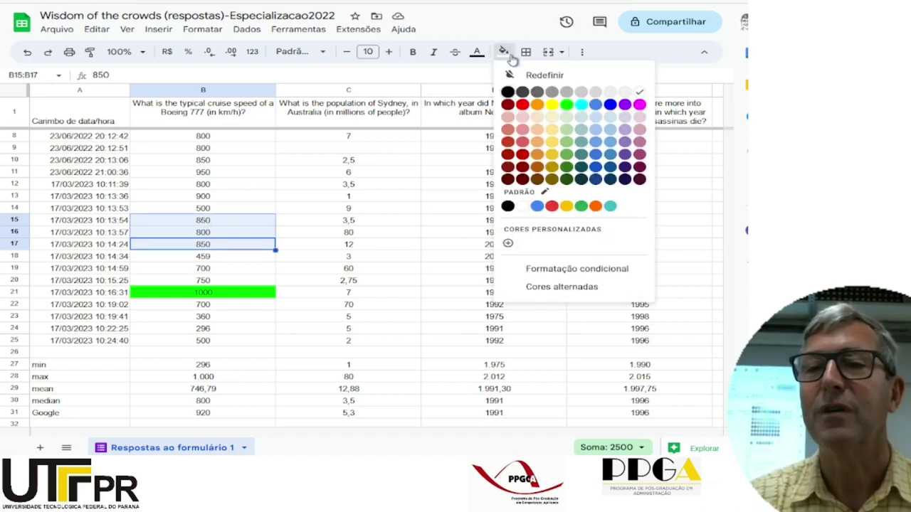
{"action": "left_click", "coordinate": [567, 105]}
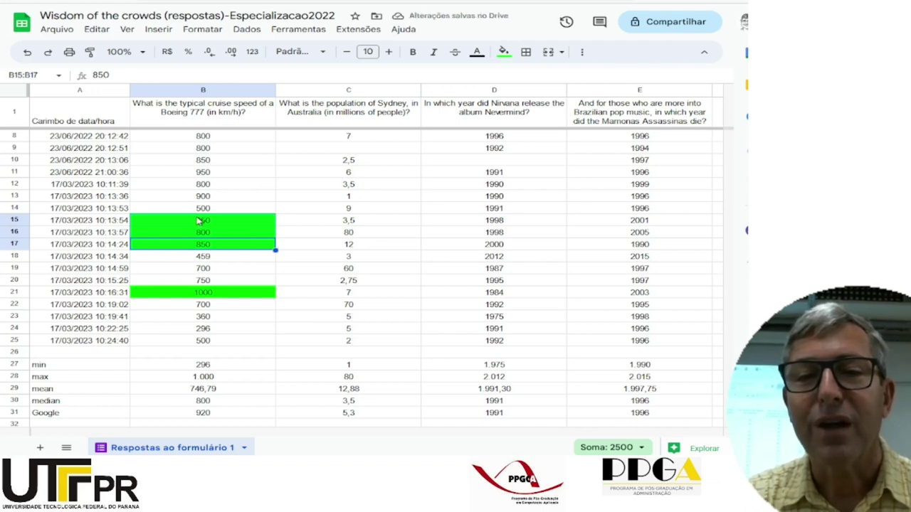
Set the fill of the cruise speed answer in B16 to white
{"action": "left_click", "coordinate": [202, 233]}
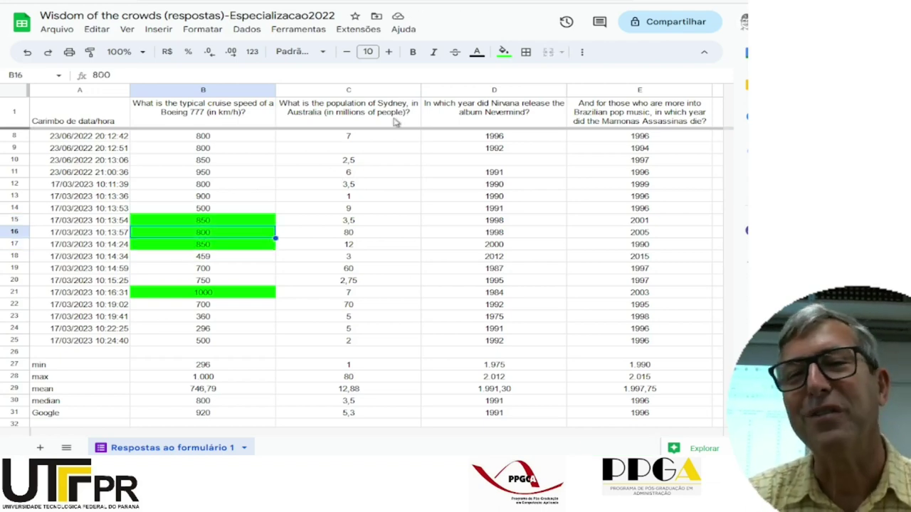
{"action": "left_click", "coordinate": [503, 52]}
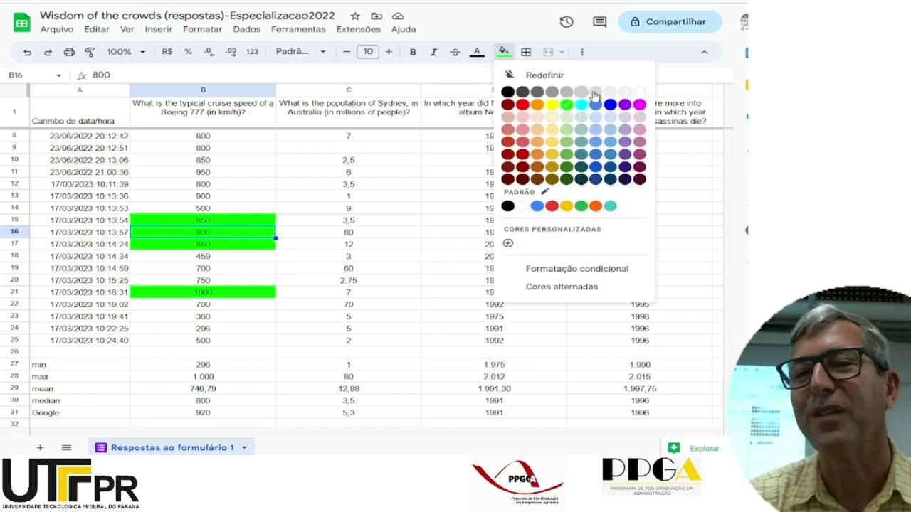
{"action": "left_click", "coordinate": [640, 93]}
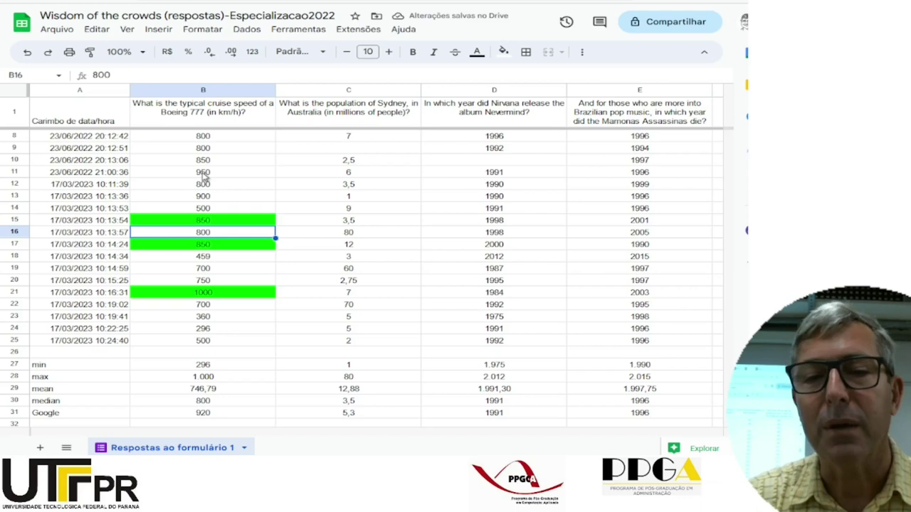
Fill the cruise speed answers in B10:B11 with bright green
{"action": "left_click_drag", "start_coordinate": [205, 174], "coordinate": [204, 162]}
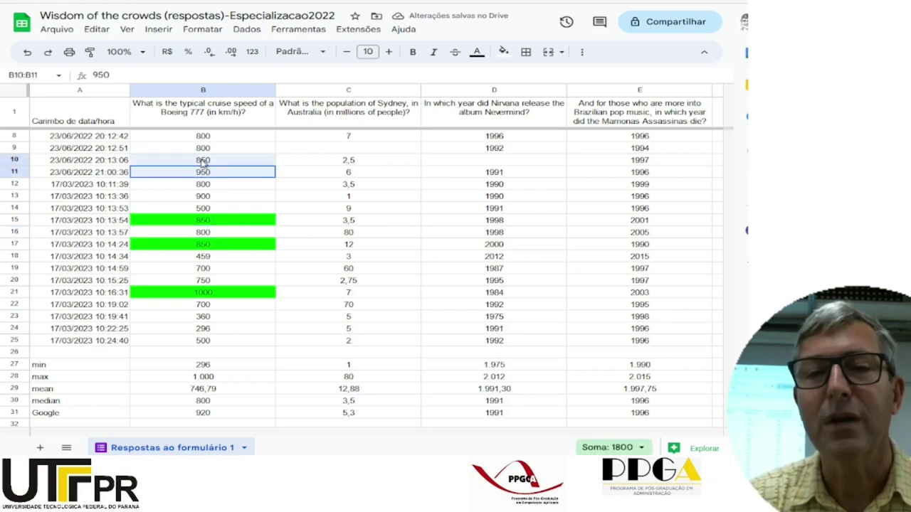
{"action": "left_click", "coordinate": [503, 53]}
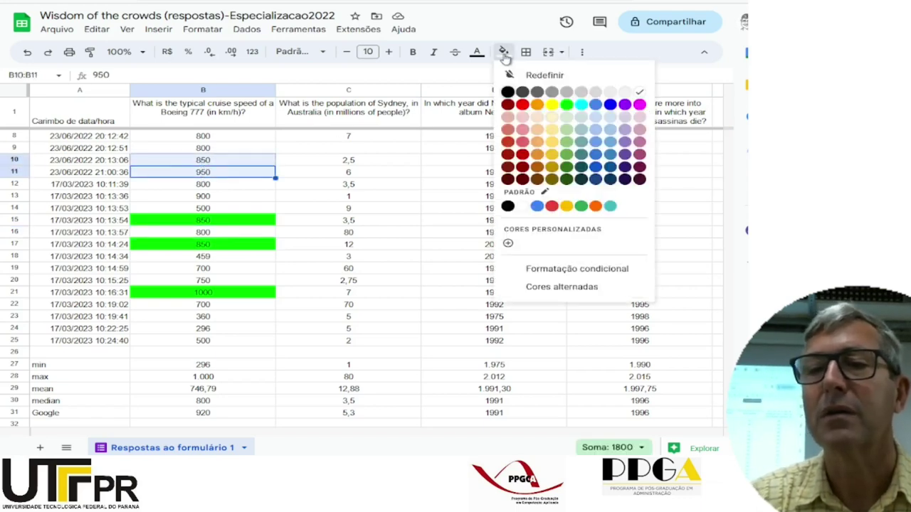
{"action": "left_click", "coordinate": [566, 106]}
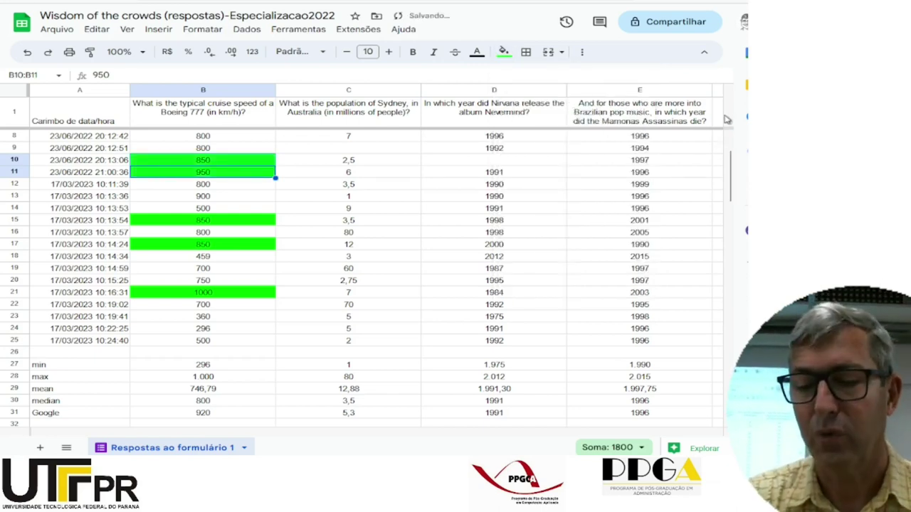
Fill the first two cruise speed answers, B2:B3, with bright green
{"action": "left_click", "coordinate": [306, 174]}
{"action": "right_click", "coordinate": [306, 174]}
{"action": "key", "text": "Up"}
{"action": "key", "text": "Up"}
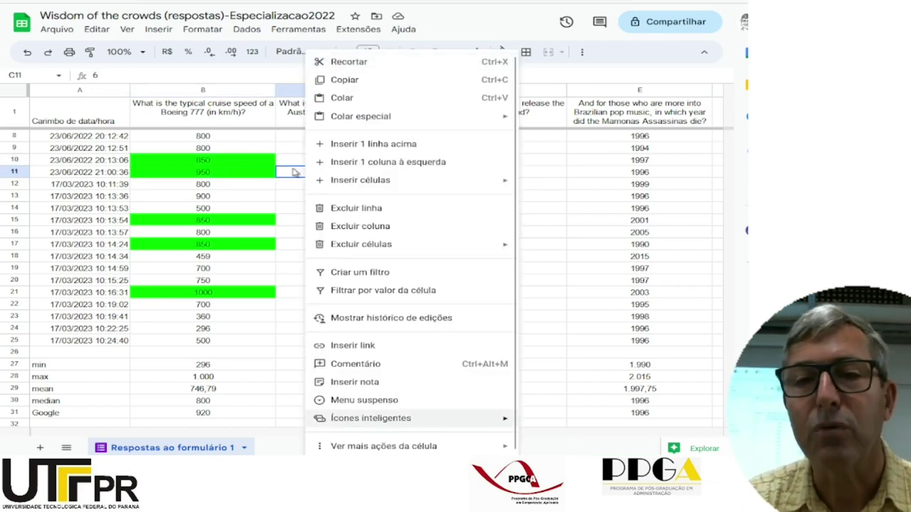
{"action": "left_click", "coordinate": [289, 164]}
{"action": "key", "text": "Up"}
{"action": "key", "text": "Up"}
{"action": "key", "text": "Up"}
{"action": "key", "text": "Up"}
{"action": "key", "text": "Up"}
{"action": "key", "text": "Up"}
{"action": "key", "text": "Up"}
{"action": "key", "text": "Up"}
{"action": "key", "text": "Up"}
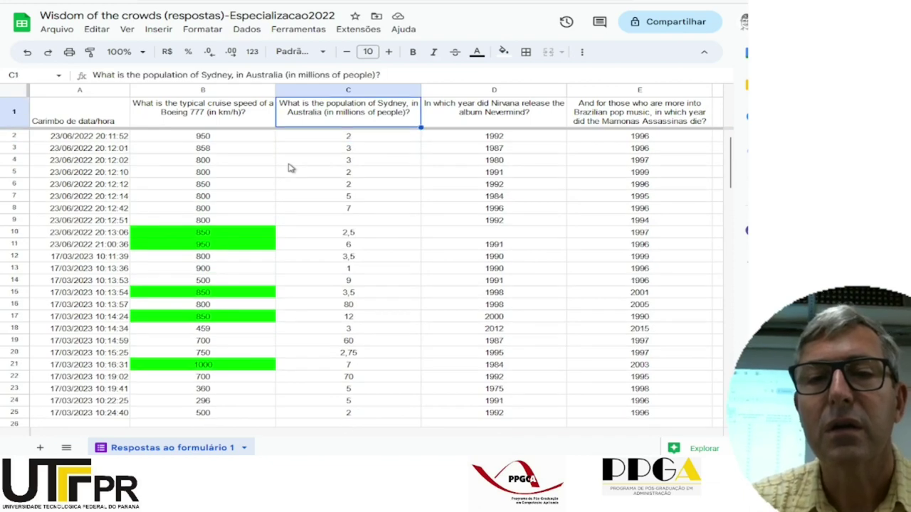
{"action": "left_click", "coordinate": [206, 138]}
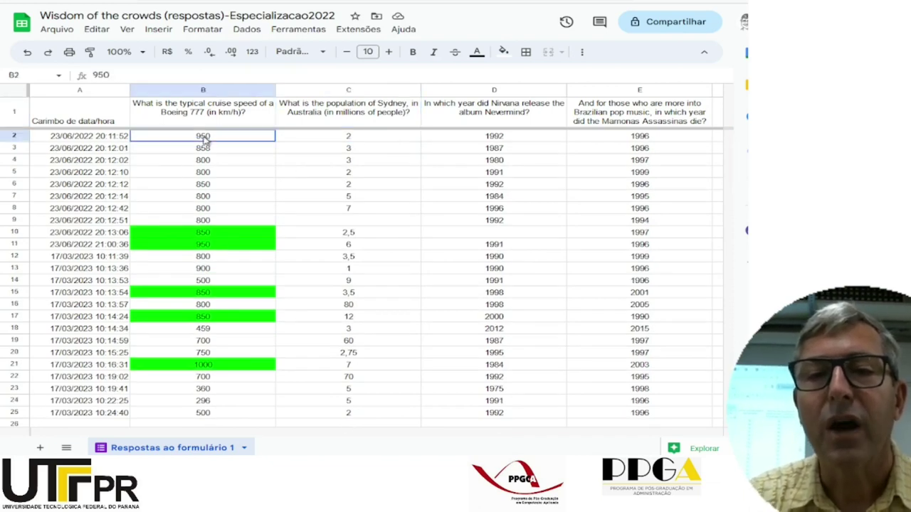
{"action": "left_click_drag", "start_coordinate": [205, 141], "coordinate": [205, 148]}
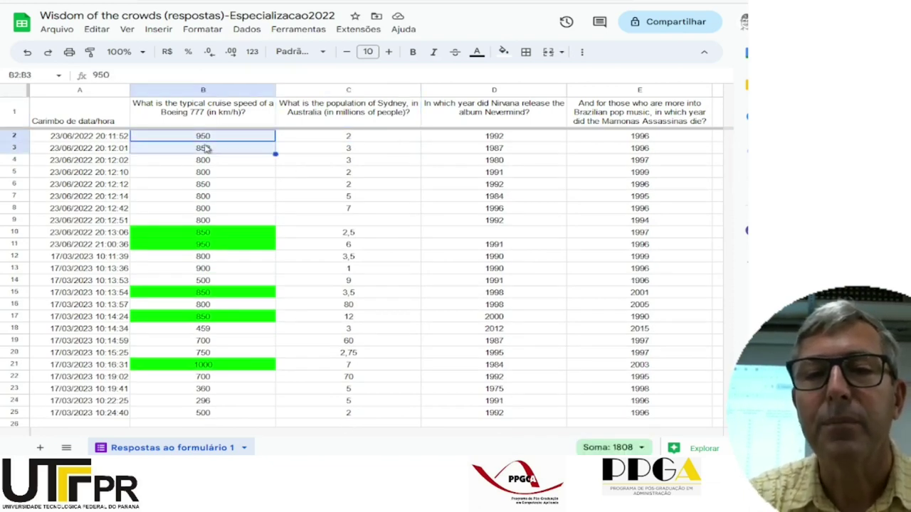
{"action": "left_click", "coordinate": [503, 51]}
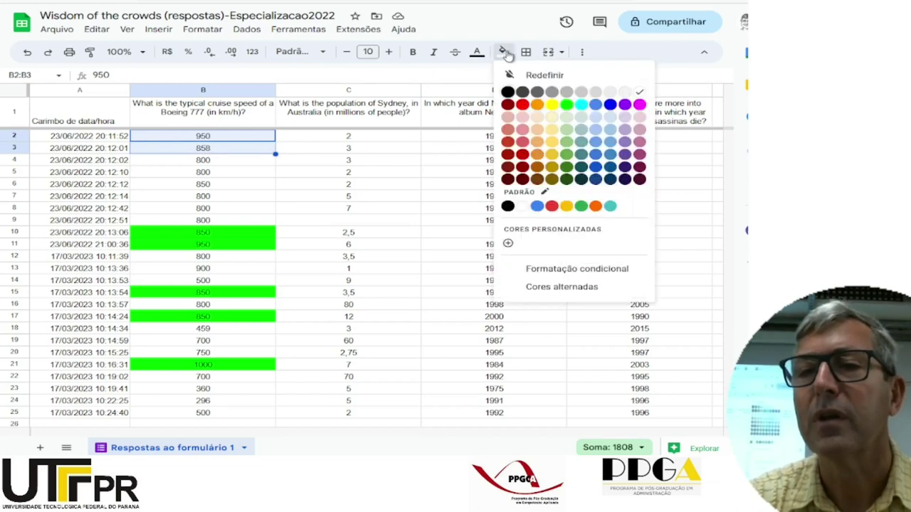
{"action": "left_click", "coordinate": [567, 106]}
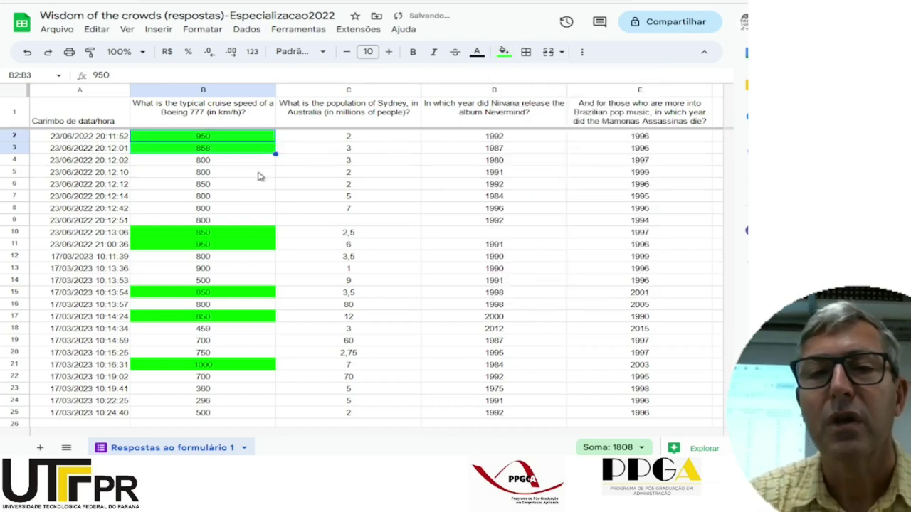
Fill the cruise speed answer in B6 with bright green
{"action": "left_click", "coordinate": [219, 188]}
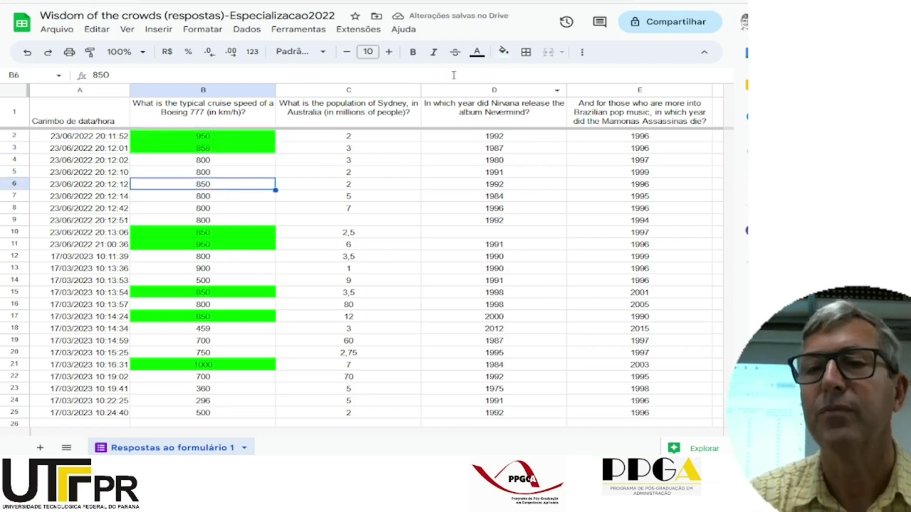
{"action": "left_click", "coordinate": [502, 52]}
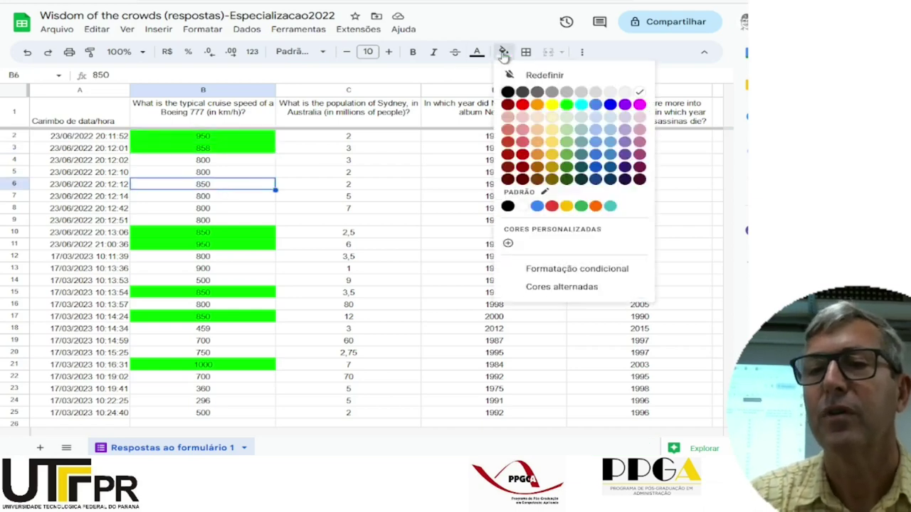
{"action": "left_click", "coordinate": [567, 105]}
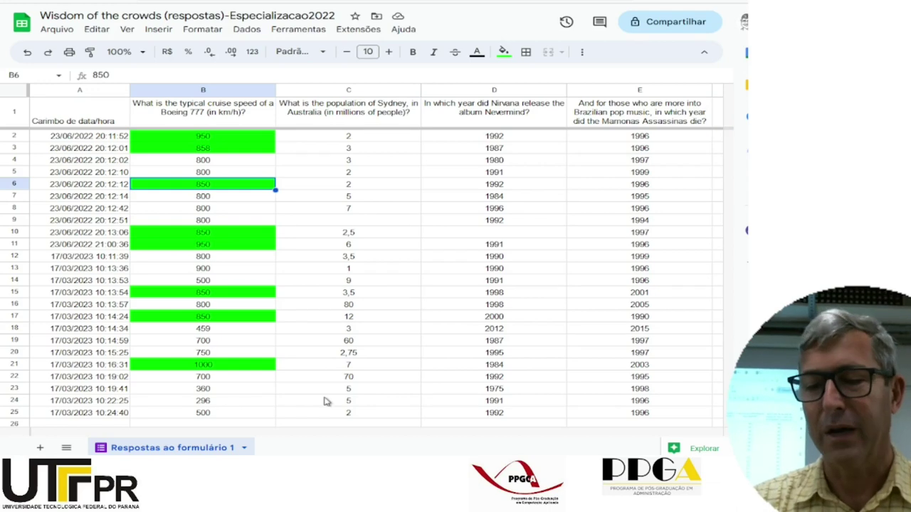
Go through the Boeing 777 cruise speed answers down to the last response in B25
{"action": "key", "text": "Down"}
{"action": "key", "text": "Down"}
{"action": "key", "text": "Down"}
{"action": "key", "text": "Down"}
{"action": "key", "text": "Down"}
{"action": "key", "text": "Down"}
{"action": "key", "text": "Down"}
{"action": "key", "text": "Down"}
{"action": "key", "text": "Down"}
{"action": "key", "text": "Down"}
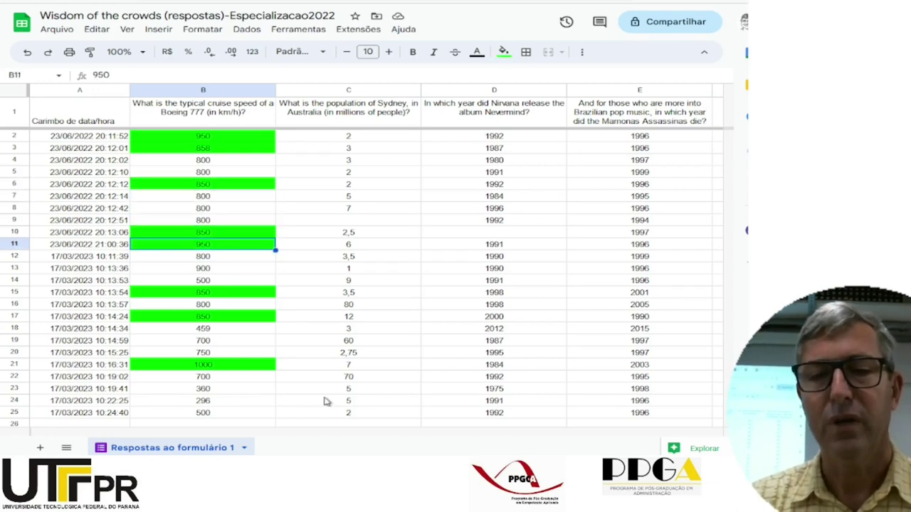
{"action": "key", "text": "Down"}
{"action": "key", "text": "Down"}
{"action": "key", "text": "Down"}
{"action": "key", "text": "Down"}
{"action": "key", "text": "Down"}
{"action": "key", "text": "Down"}
{"action": "key", "text": "Down"}
{"action": "key", "text": "Down"}
{"action": "key", "text": "Down"}
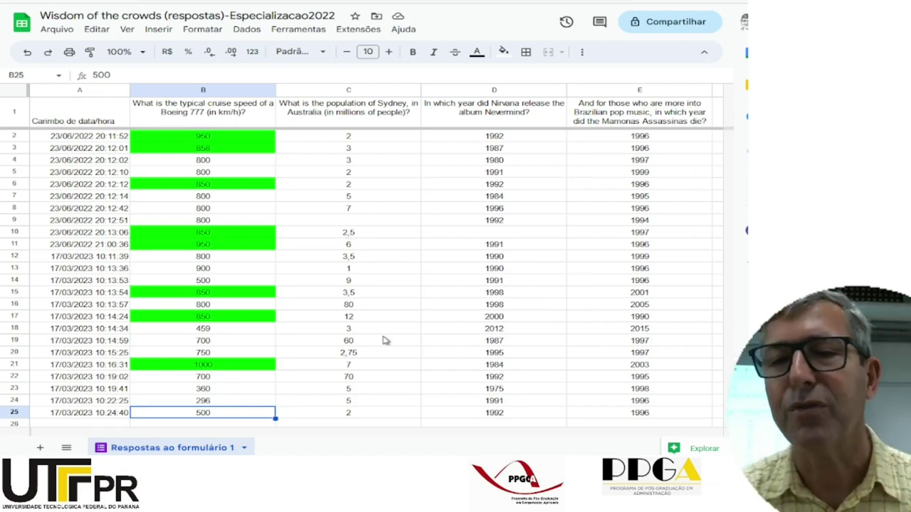
Examine the Sydney population median and the Google answer in C30:C31
{"action": "left_click", "coordinate": [380, 378]}
{"action": "key", "text": "Down"}
{"action": "key", "text": "Down"}
{"action": "key", "text": "Down"}
{"action": "key", "text": "Down"}
{"action": "key", "text": "Down"}
{"action": "key", "text": "Down"}
{"action": "key", "text": "Down"}
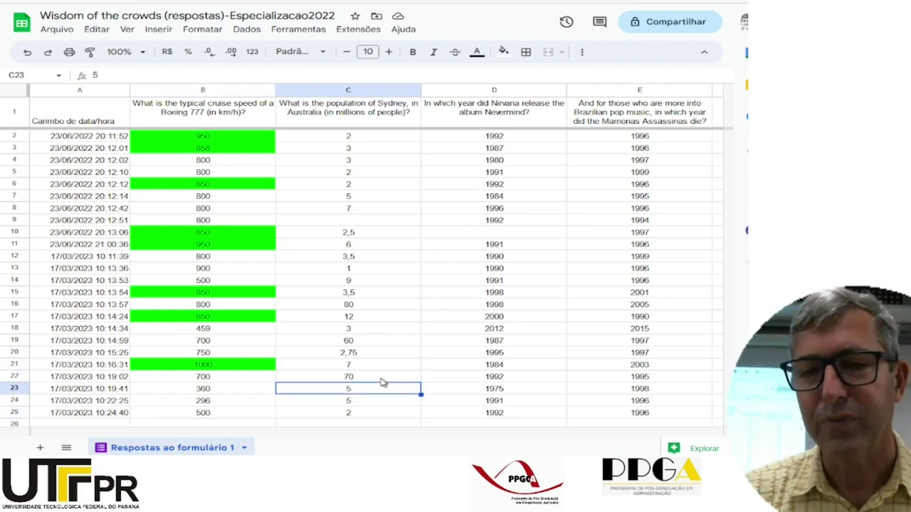
{"action": "key", "text": "Down"}
{"action": "key", "text": "Down"}
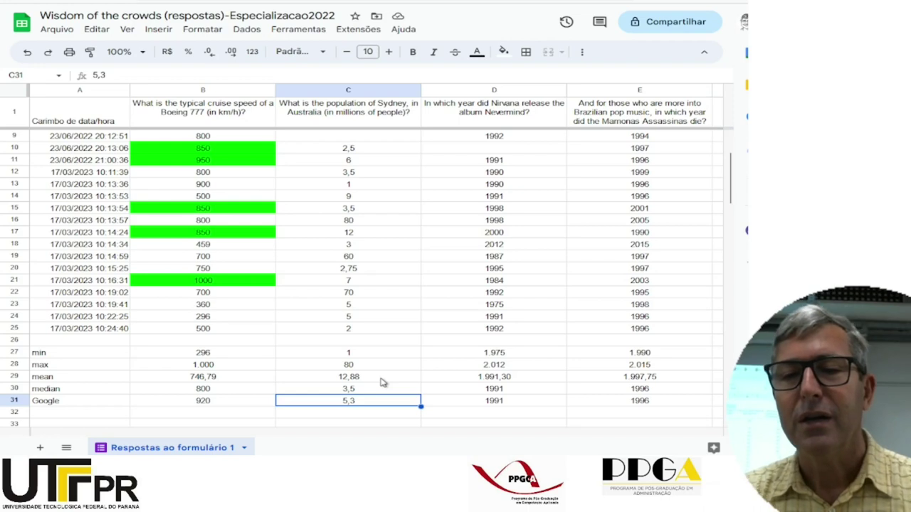
{"action": "key", "text": "Up"}
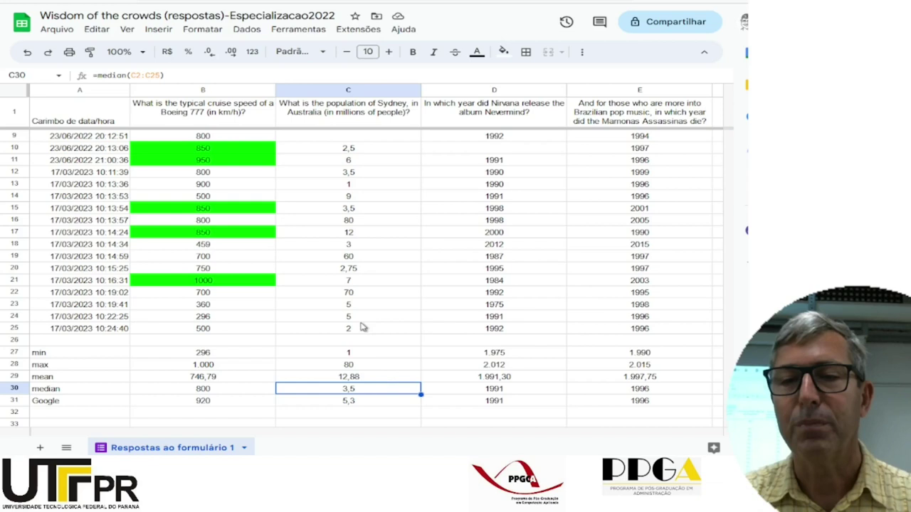
Fill the Sydney population answers in C23:C24 with bright green
{"action": "left_click_drag", "start_coordinate": [353, 321], "coordinate": [353, 306]}
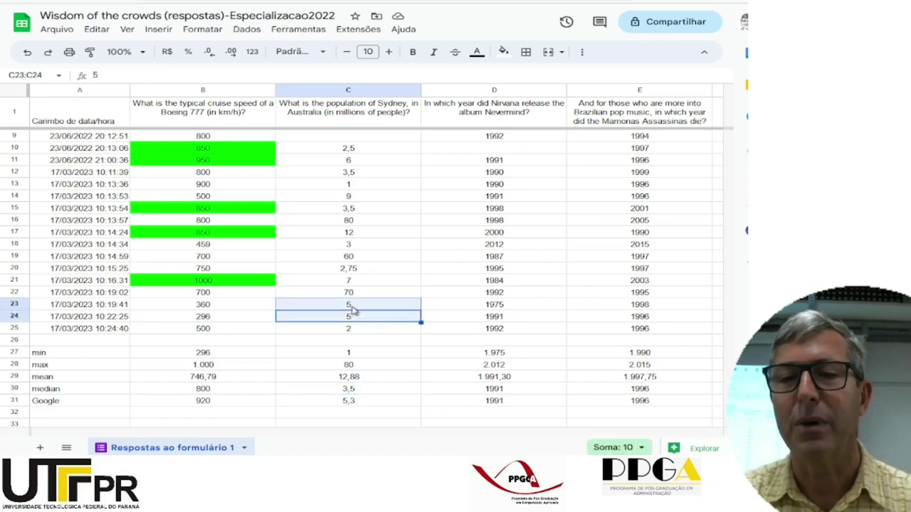
{"action": "left_click", "coordinate": [504, 51]}
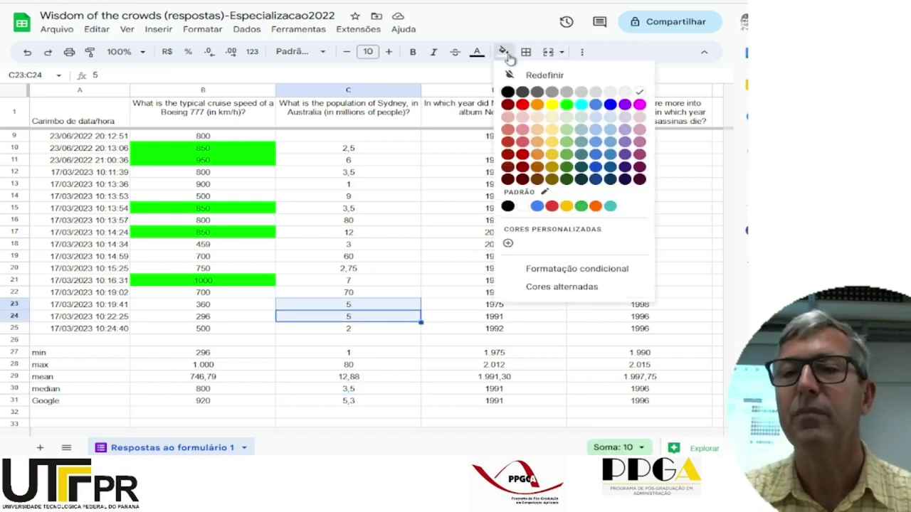
{"action": "left_click", "coordinate": [566, 104]}
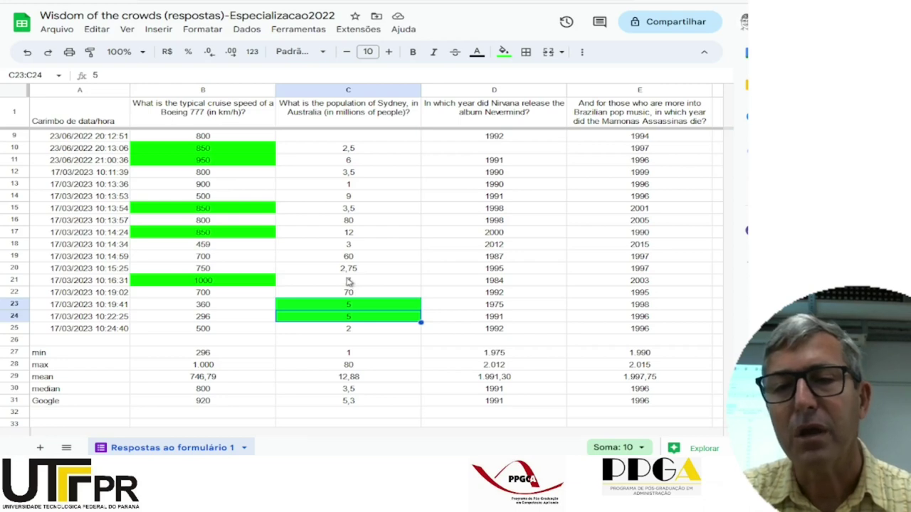
Fill the Sydney population answer in C21 with bright green
{"action": "left_click", "coordinate": [349, 281]}
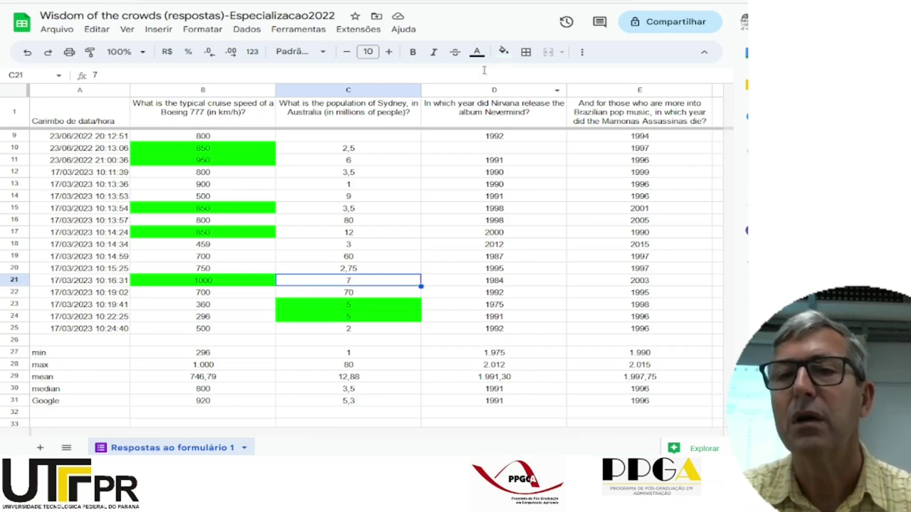
{"action": "left_click", "coordinate": [502, 52]}
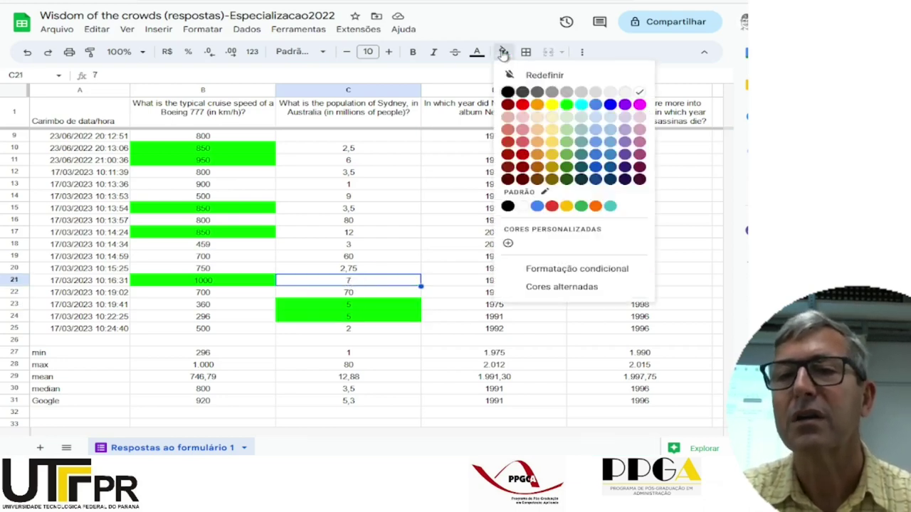
{"action": "left_click", "coordinate": [566, 106]}
{"action": "left_click", "coordinate": [558, 110]}
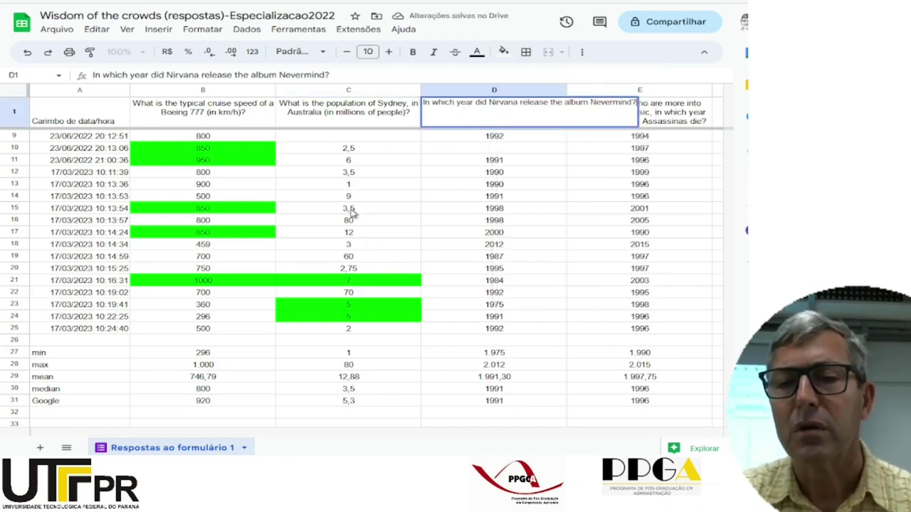
Fill the Sydney population answer in C11 with bright green
{"action": "left_click", "coordinate": [348, 161]}
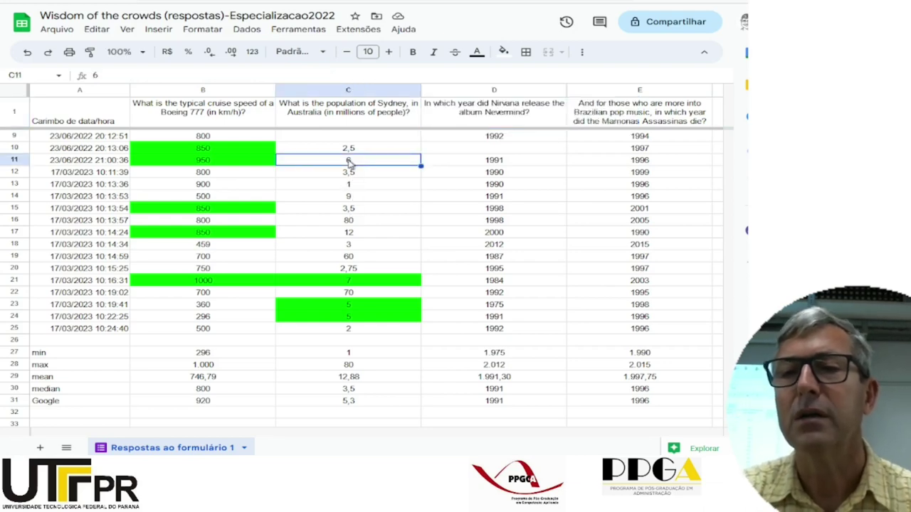
{"action": "left_click", "coordinate": [504, 52]}
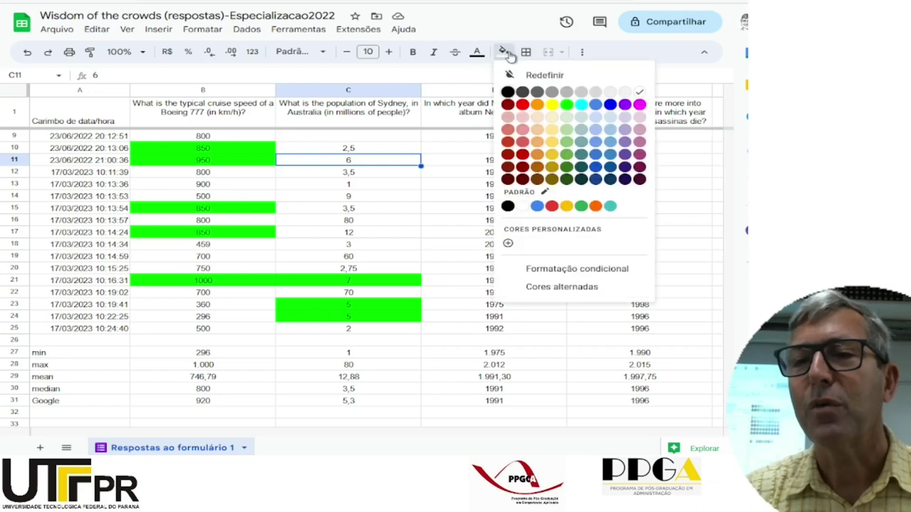
{"action": "left_click", "coordinate": [566, 105]}
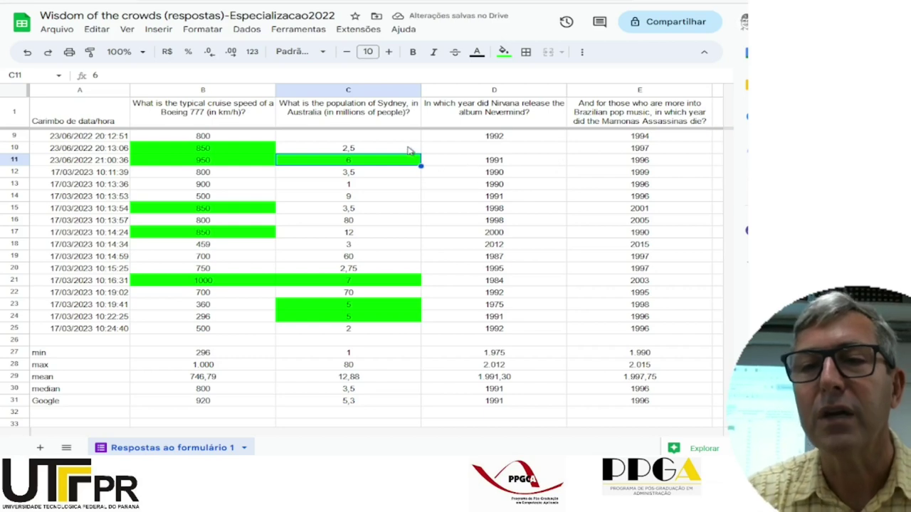
Go up through the earlier Sydney population answers and fill the one in C8 with bright green
{"action": "key", "text": "Up"}
{"action": "key", "text": "Up"}
{"action": "key", "text": "Up"}
{"action": "key", "text": "Up"}
{"action": "key", "text": "Up"}
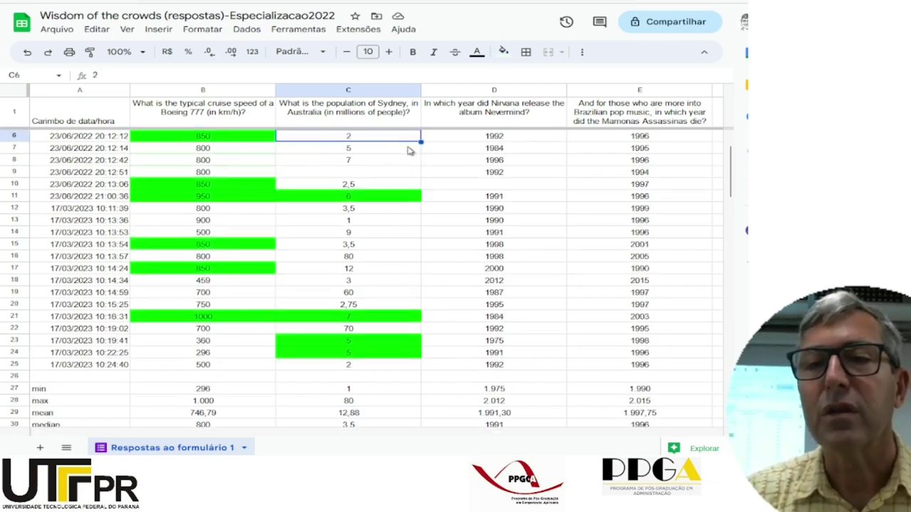
{"action": "key", "text": "Up"}
{"action": "key", "text": "Up"}
{"action": "key", "text": "Up"}
{"action": "key", "text": "Up"}
{"action": "key", "text": "Up"}
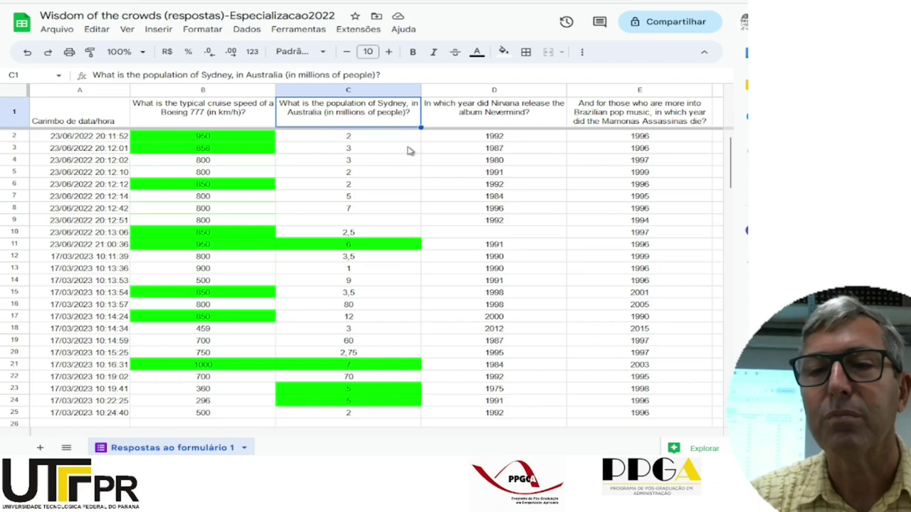
{"action": "left_click", "coordinate": [351, 212]}
{"action": "left_click", "coordinate": [502, 51]}
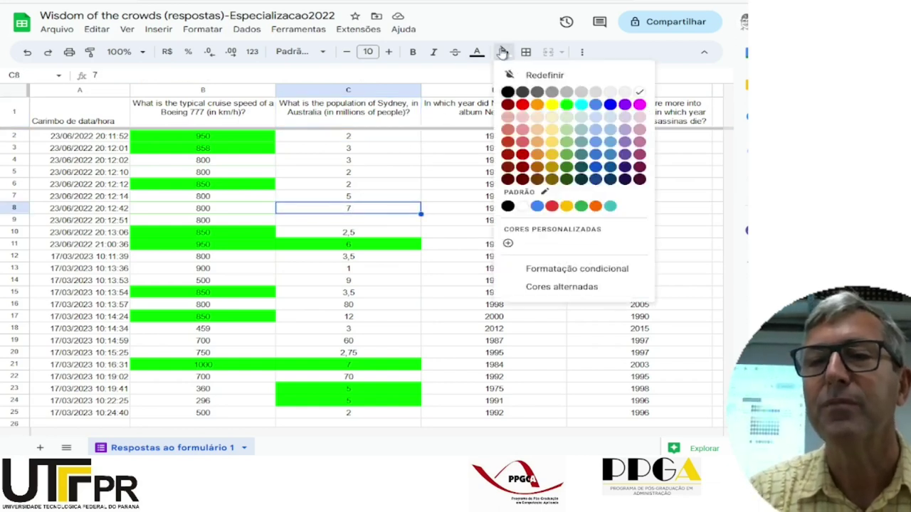
{"action": "left_click", "coordinate": [567, 105]}
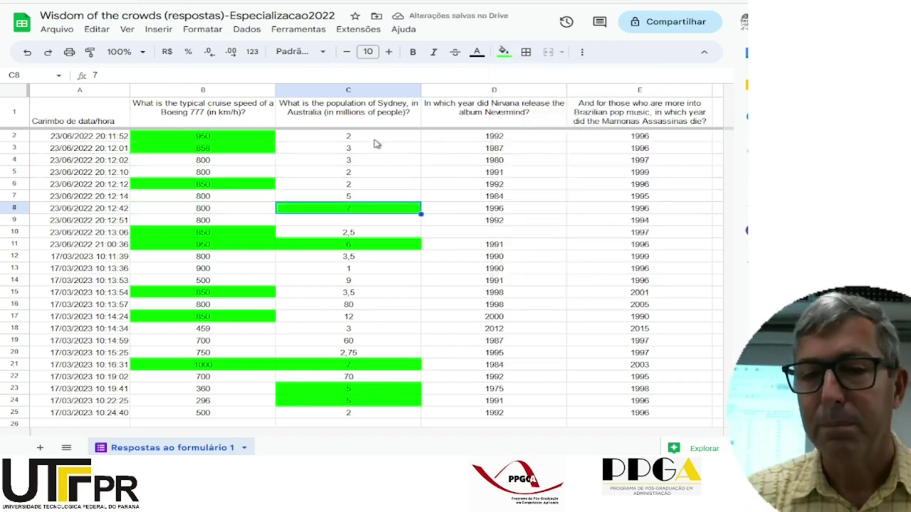
Check the Sydney population answers above C8 up to the column header and return to C8
{"action": "key", "text": "Up"}
{"action": "key", "text": "Up"}
{"action": "key", "text": "Up"}
{"action": "key", "text": "Up"}
{"action": "key", "text": "Up"}
{"action": "key", "text": "Up"}
{"action": "key", "text": "Up"}
{"action": "key", "text": "Down"}
{"action": "key", "text": "Down"}
{"action": "key", "text": "Down"}
{"action": "key", "text": "Down"}
{"action": "key", "text": "Down"}
{"action": "key", "text": "Down"}
{"action": "key", "text": "Down"}
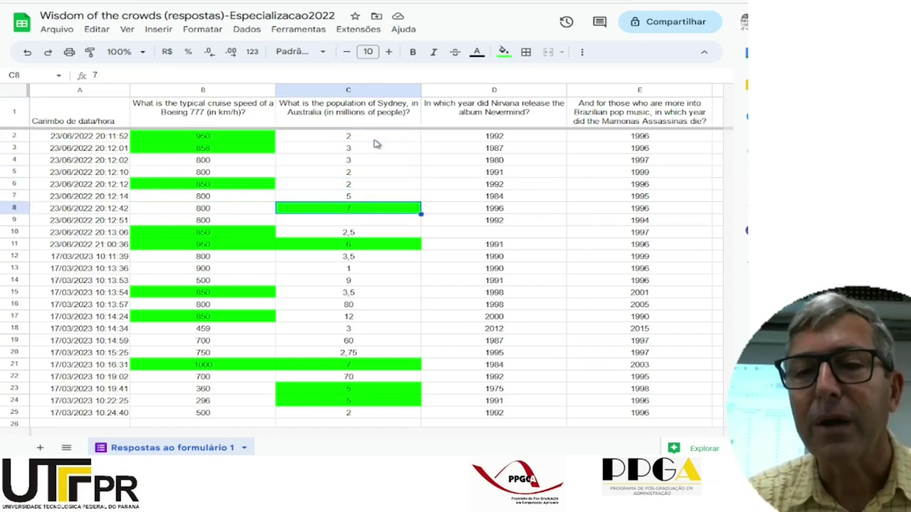
Fill the Sydney population answer in C7 with bright green
{"action": "key", "text": "Up"}
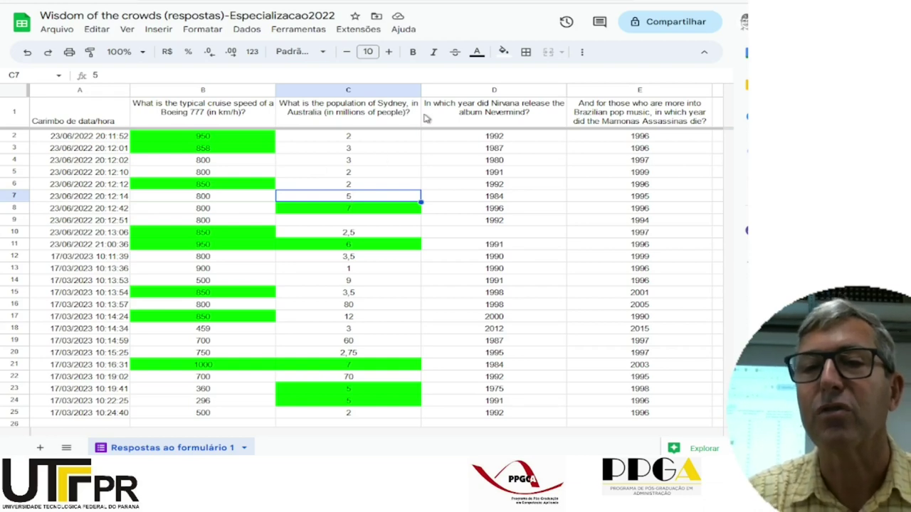
{"action": "left_click", "coordinate": [504, 53]}
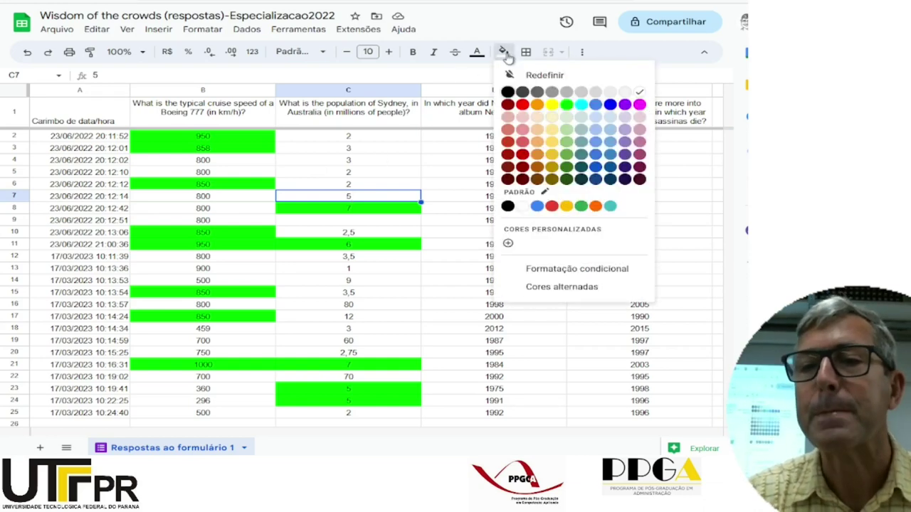
{"action": "left_click", "coordinate": [567, 105]}
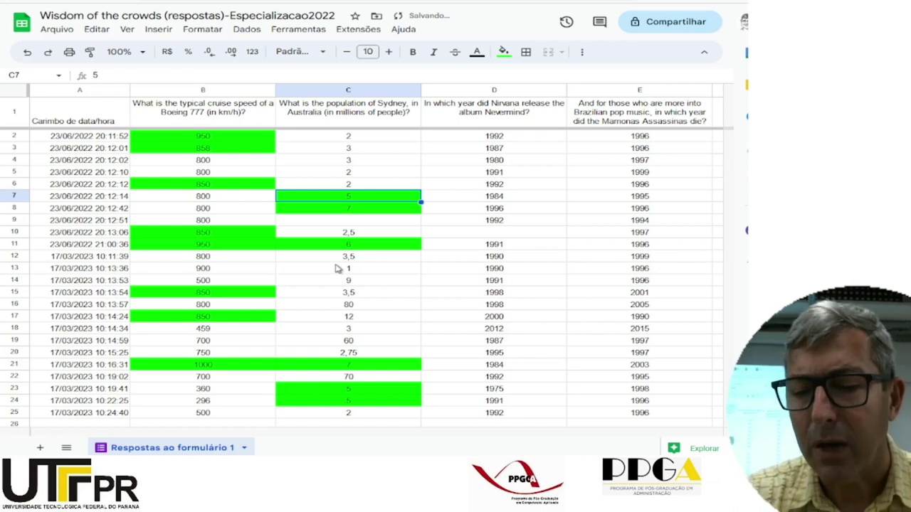
Go through the remaining Sydney population answers from C7 down to the last response in C25
{"action": "key", "text": "Down"}
{"action": "key", "text": "Down"}
{"action": "key", "text": "Down"}
{"action": "key", "text": "Down"}
{"action": "key", "text": "Down"}
{"action": "key", "text": "Down"}
{"action": "key", "text": "Down"}
{"action": "key", "text": "Down"}
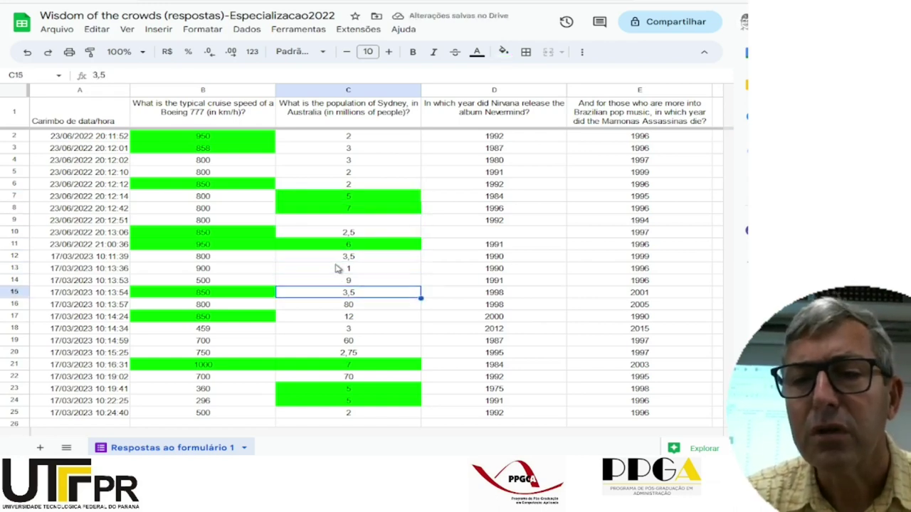
{"action": "key", "text": "Down"}
{"action": "key", "text": "Down"}
{"action": "key", "text": "Down"}
{"action": "key", "text": "Down"}
{"action": "key", "text": "Down"}
{"action": "key", "text": "Down"}
{"action": "key", "text": "Down"}
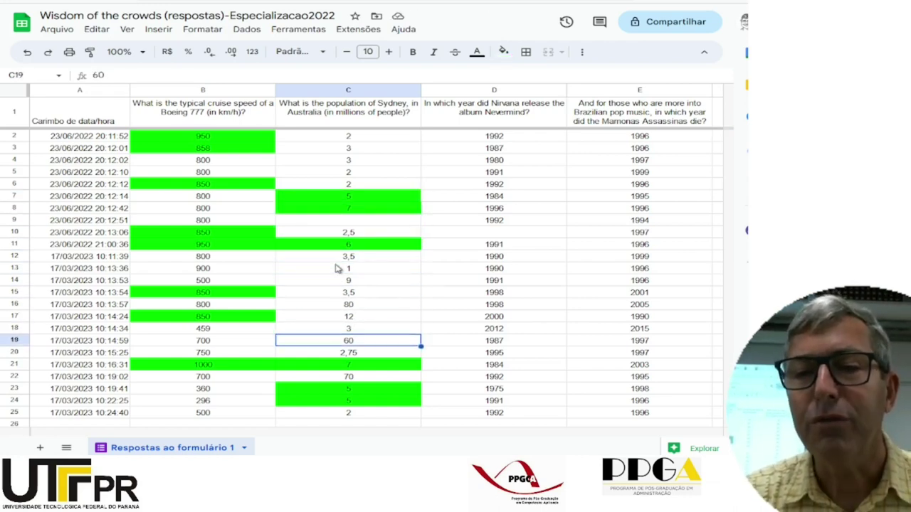
{"action": "key", "text": "Down"}
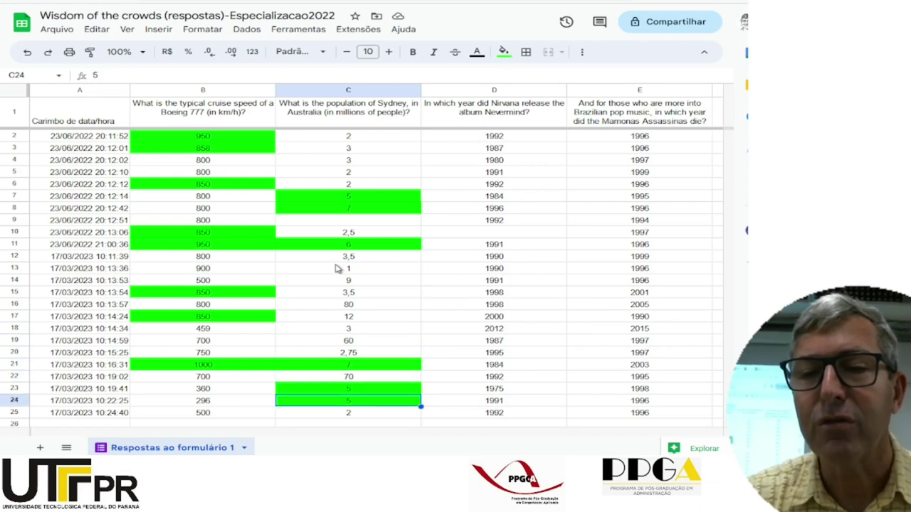
{"action": "key", "text": "Down"}
Examine the Sydney population min, max, mean, median and Google value in C27:C31
{"action": "key", "text": "Down"}
{"action": "key", "text": "Down"}
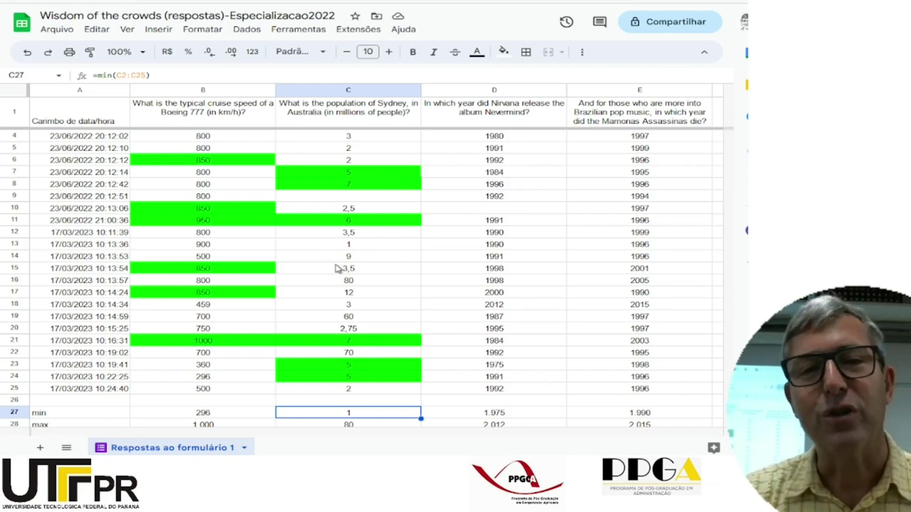
{"action": "key", "text": "Down"}
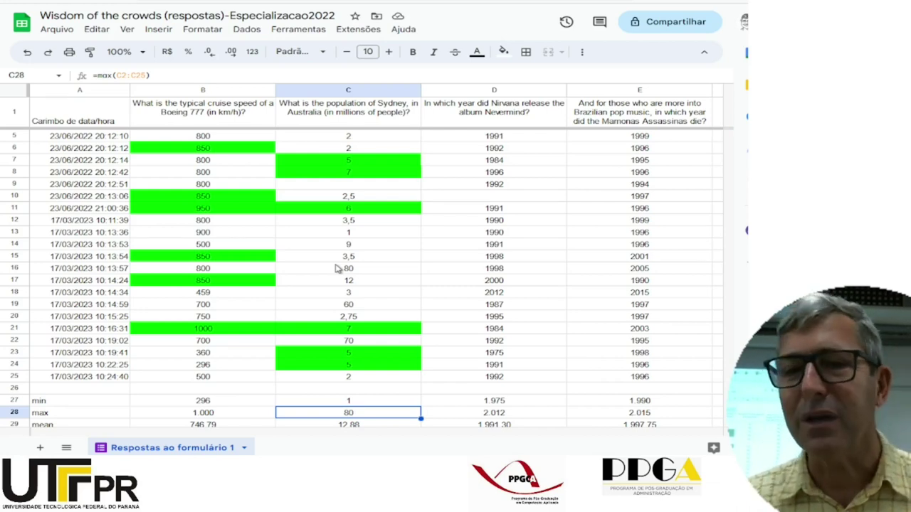
{"action": "key", "text": "Down"}
{"action": "key", "text": "Down"}
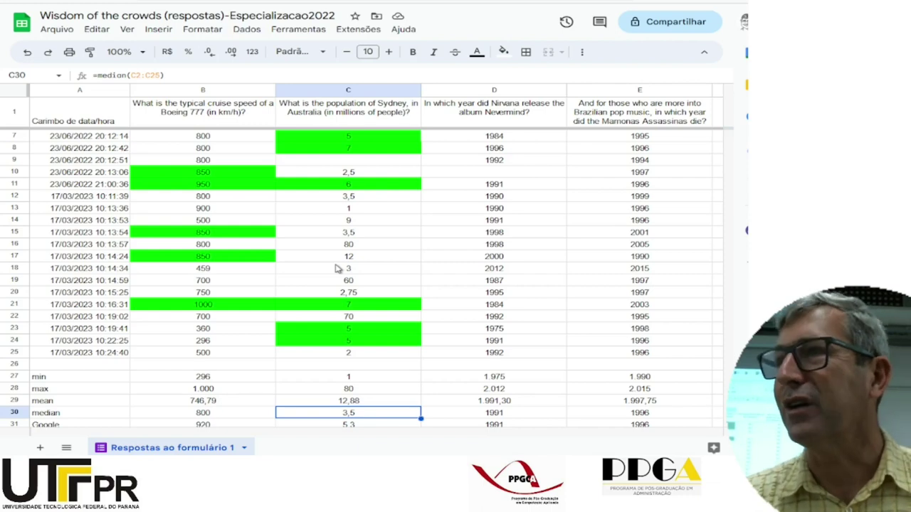
{"action": "key", "text": "Down"}
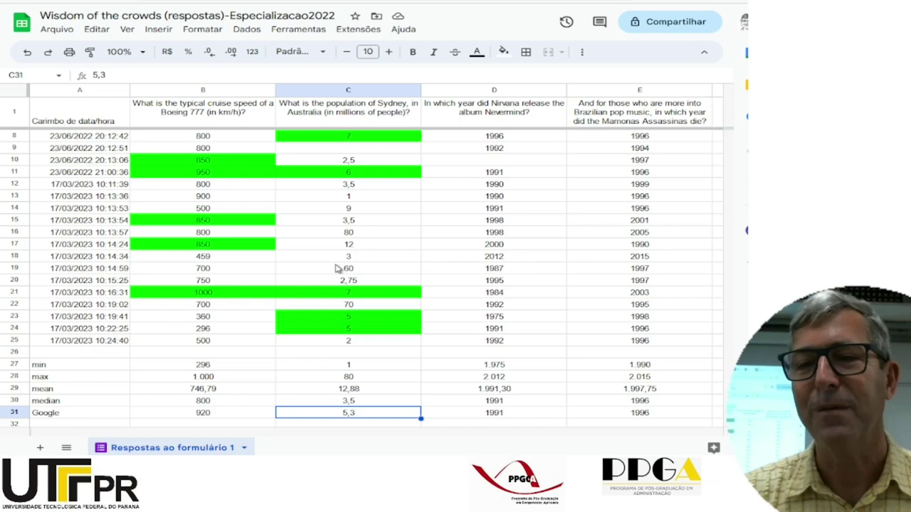
Compare the Google values for the two music questions in D31:E31 and examine the Nevermind median in D30
{"action": "key", "text": "Right"}
{"action": "key", "text": "Right"}
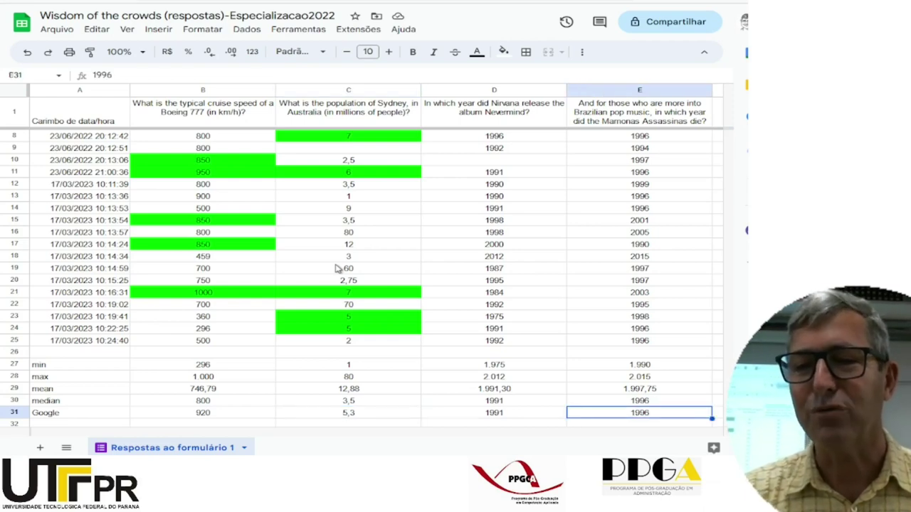
{"action": "key", "text": "Left"}
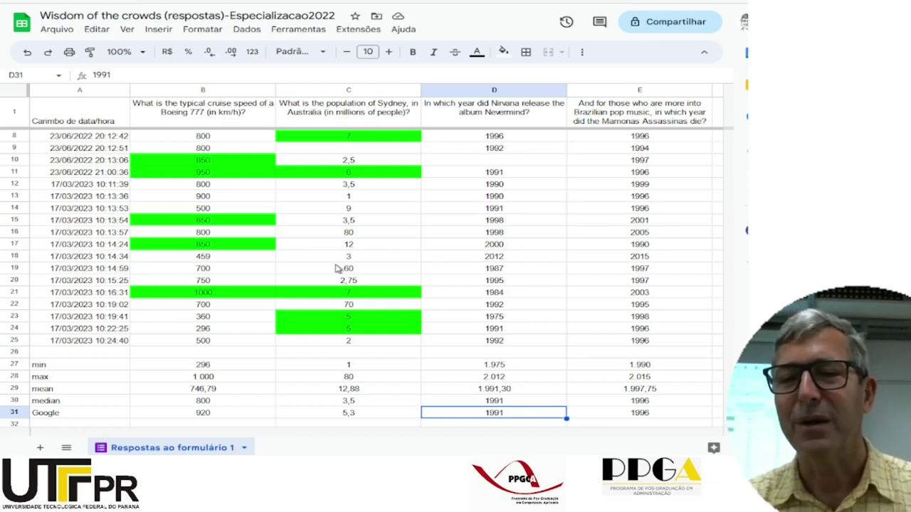
{"action": "key", "text": "Up"}
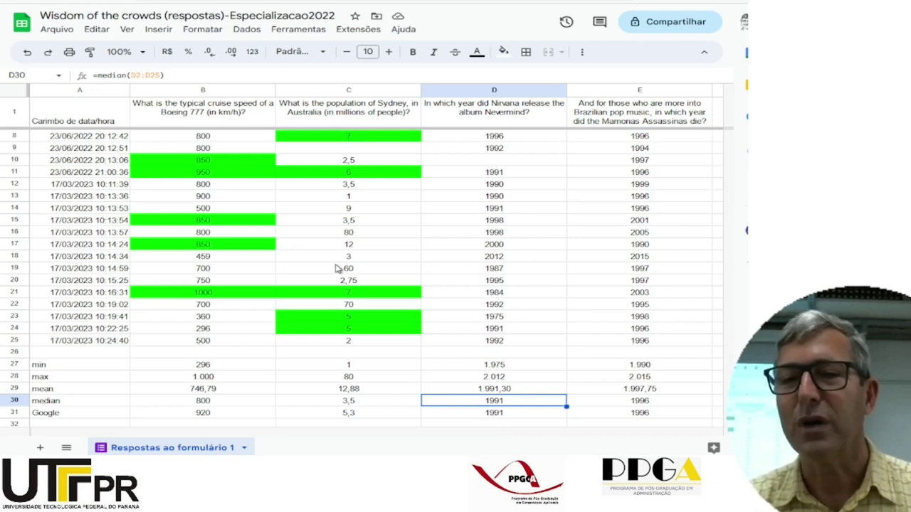
Review the individual Nevermind release year answers up to the column header, and return to the answer in D4
{"action": "key", "text": "Up"}
{"action": "key", "text": "Up"}
{"action": "key", "text": "Up"}
{"action": "key", "text": "Up"}
{"action": "key", "text": "Up"}
{"action": "key", "text": "Up"}
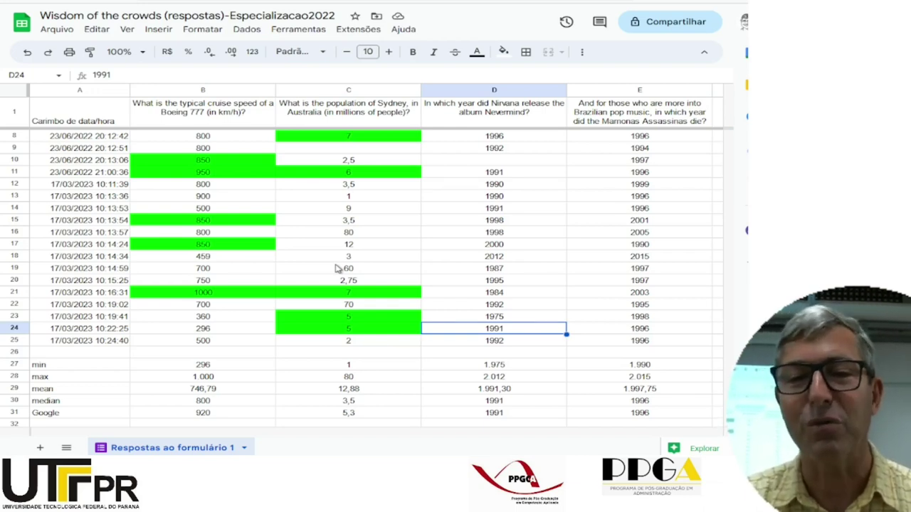
{"action": "key", "text": "Up"}
{"action": "key", "text": "Up"}
{"action": "key", "text": "Up"}
{"action": "key", "text": "Up"}
{"action": "key", "text": "Up"}
{"action": "key", "text": "Up"}
{"action": "key", "text": "Up"}
{"action": "key", "text": "Up"}
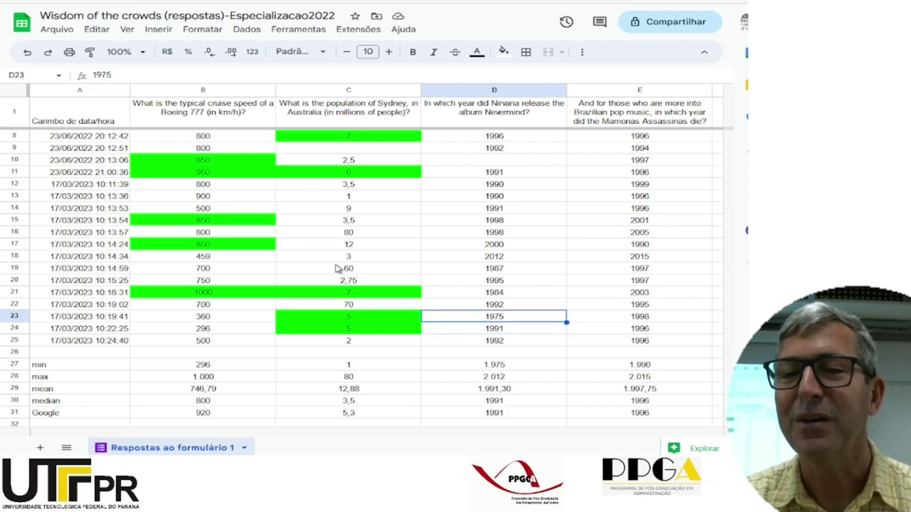
{"action": "key", "text": "Up"}
{"action": "key", "text": "Up"}
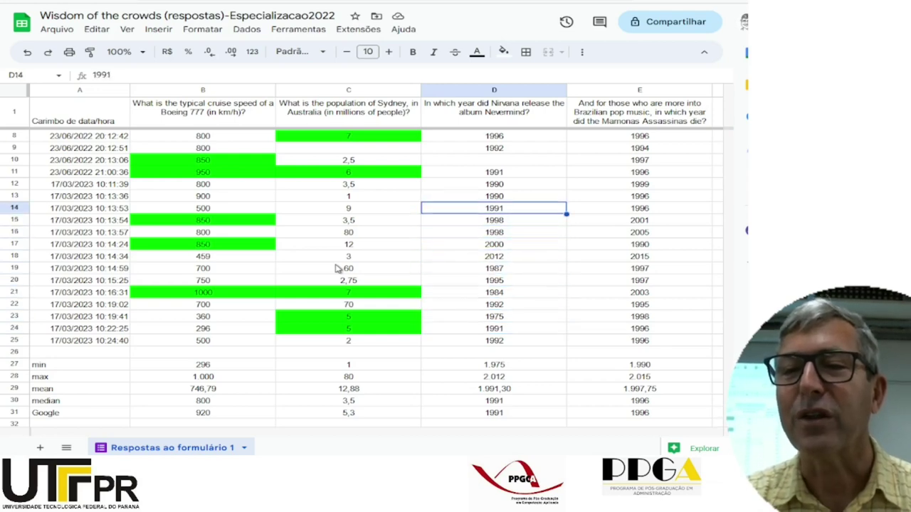
{"action": "key", "text": "Up"}
{"action": "key", "text": "Up"}
{"action": "key", "text": "Up"}
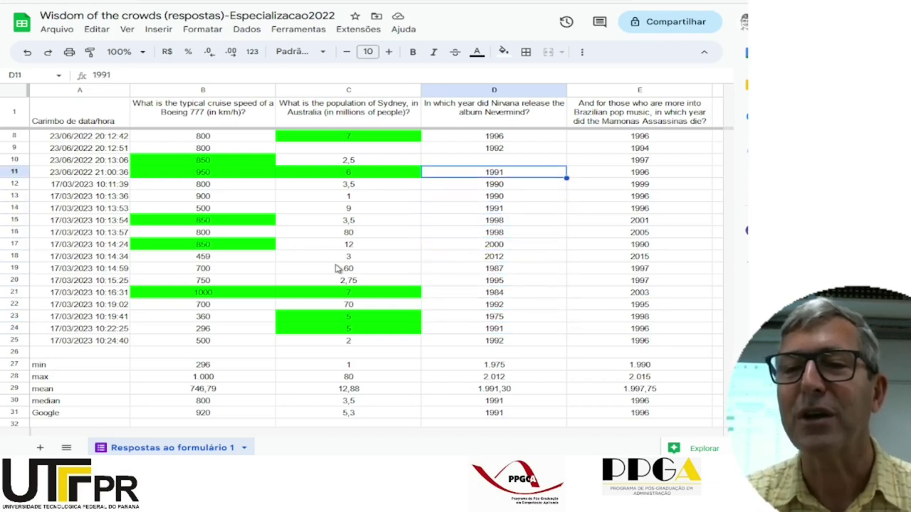
{"action": "key", "text": "Up"}
{"action": "key", "text": "Up"}
{"action": "key", "text": "Up"}
{"action": "key", "text": "Up"}
{"action": "key", "text": "Up"}
{"action": "key", "text": "Up"}
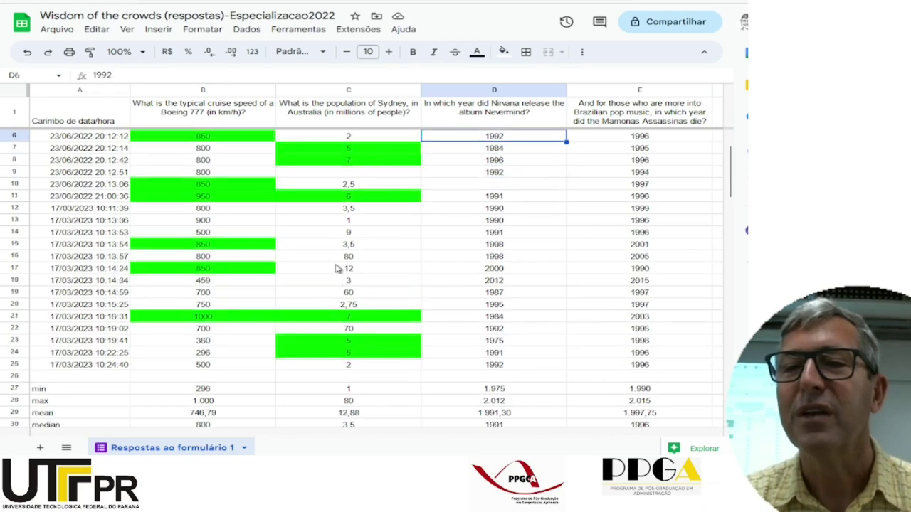
{"action": "key", "text": "Up"}
{"action": "key", "text": "Down"}
{"action": "key", "text": "Up"}
{"action": "key", "text": "Up"}
{"action": "key", "text": "Up"}
{"action": "key", "text": "Up"}
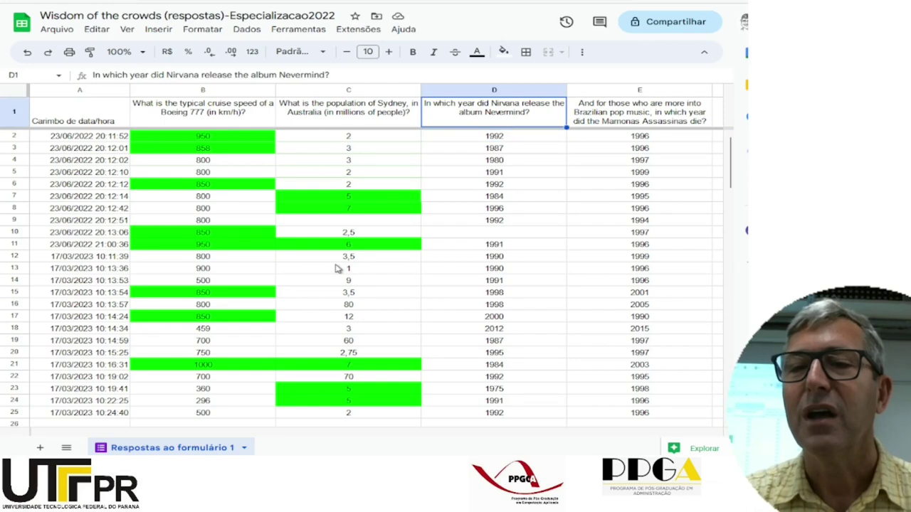
{"action": "key", "text": "Down"}
{"action": "key", "text": "Down"}
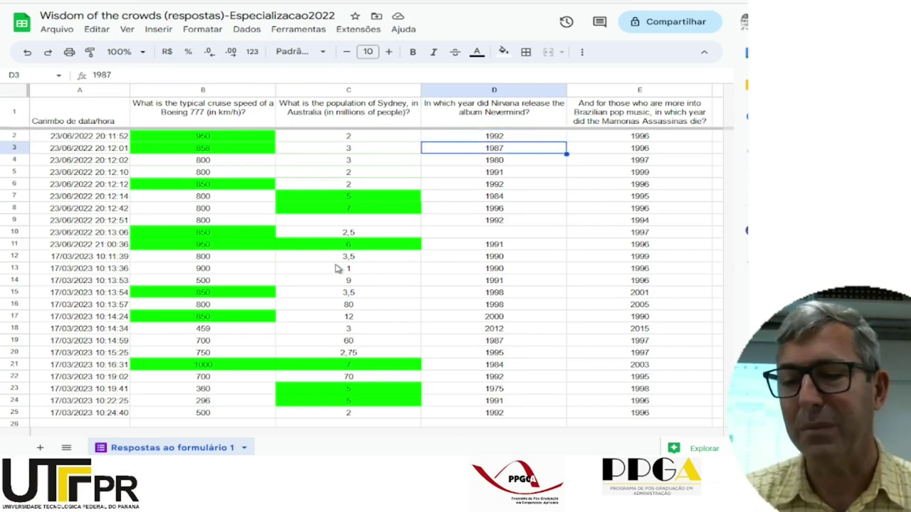
{"action": "key", "text": "Down"}
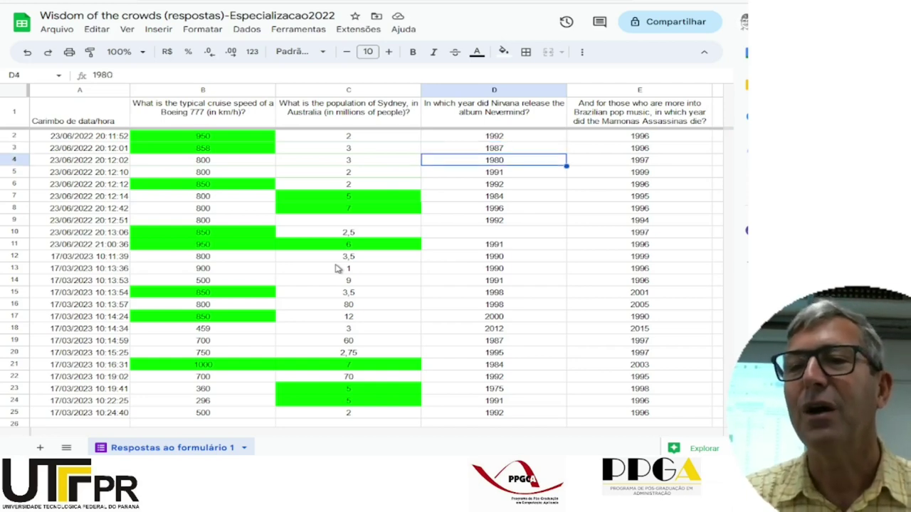
Go through the Mamonas Assassinas year answers in column E down to the Google value in E31
{"action": "key", "text": "Right"}
{"action": "key", "text": "Down"}
{"action": "key", "text": "Down"}
{"action": "key", "text": "Down"}
{"action": "key", "text": "Down"}
{"action": "key", "text": "Down"}
{"action": "key", "text": "Down"}
{"action": "key", "text": "Down"}
{"action": "key", "text": "Down"}
{"action": "key", "text": "Down"}
{"action": "key", "text": "Down"}
{"action": "key", "text": "Down"}
{"action": "key", "text": "Down"}
{"action": "key", "text": "Down"}
{"action": "key", "text": "Down"}
{"action": "key", "text": "Down"}
{"action": "key", "text": "Down"}
{"action": "key", "text": "Down"}
{"action": "key", "text": "Down"}
{"action": "key", "text": "Down"}
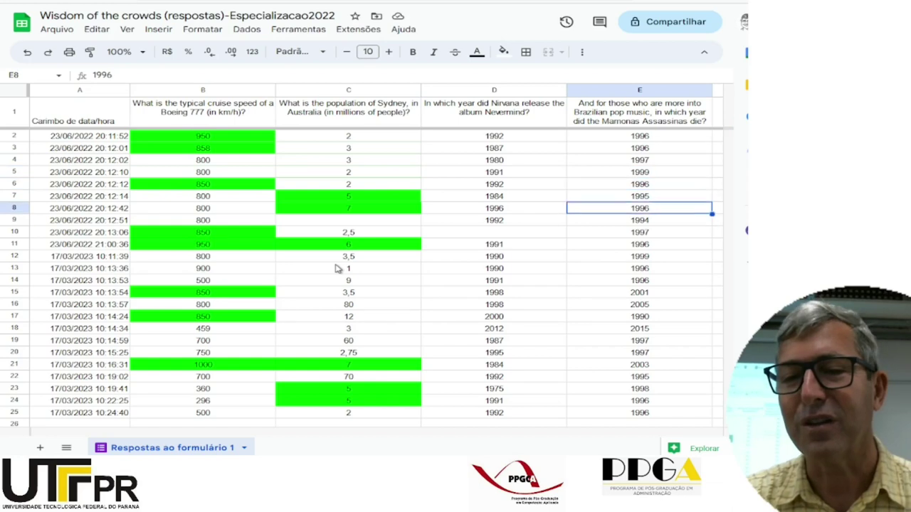
{"action": "key", "text": "Down"}
{"action": "key", "text": "Down"}
{"action": "key", "text": "Down"}
{"action": "key", "text": "Down"}
{"action": "key", "text": "Down"}
{"action": "key", "text": "Down"}
{"action": "key", "text": "Down"}
{"action": "key", "text": "Down"}
{"action": "key", "text": "Down"}
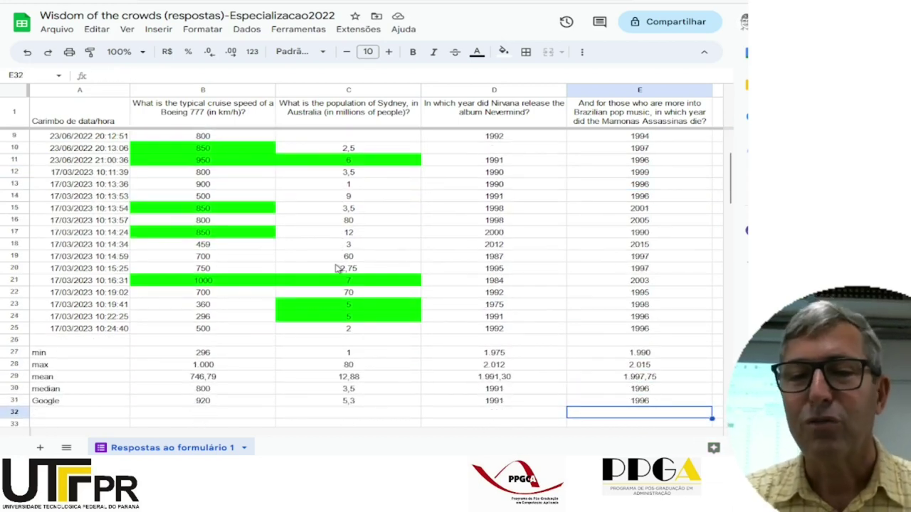
{"action": "key", "text": "Up"}
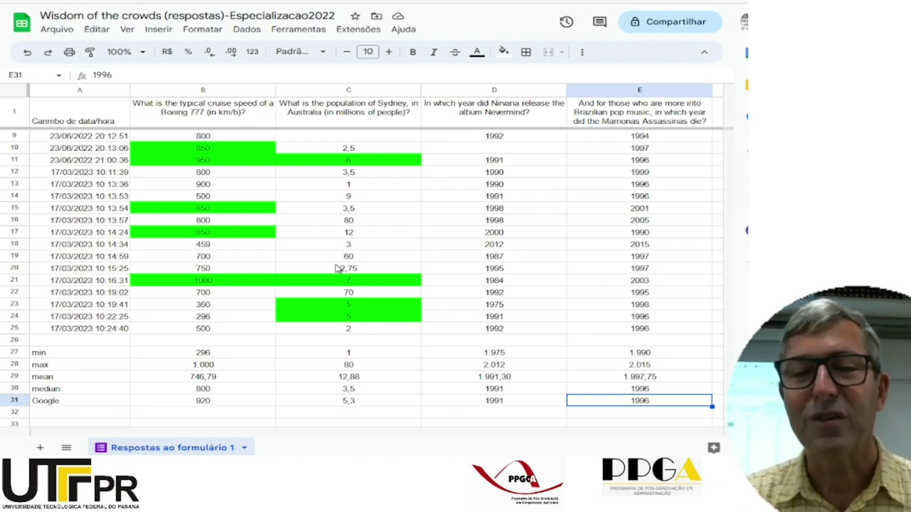
Examine the Mamonas Assassinas median, mean and max in column E above the Google value
{"action": "key", "text": "Up"}
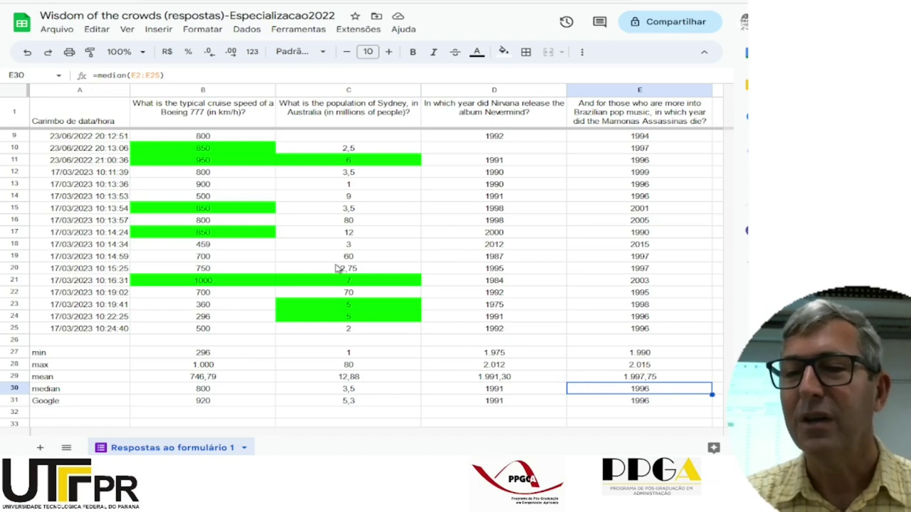
{"action": "key", "text": "Up"}
{"action": "key", "text": "Up"}
{"action": "key", "text": "Up"}
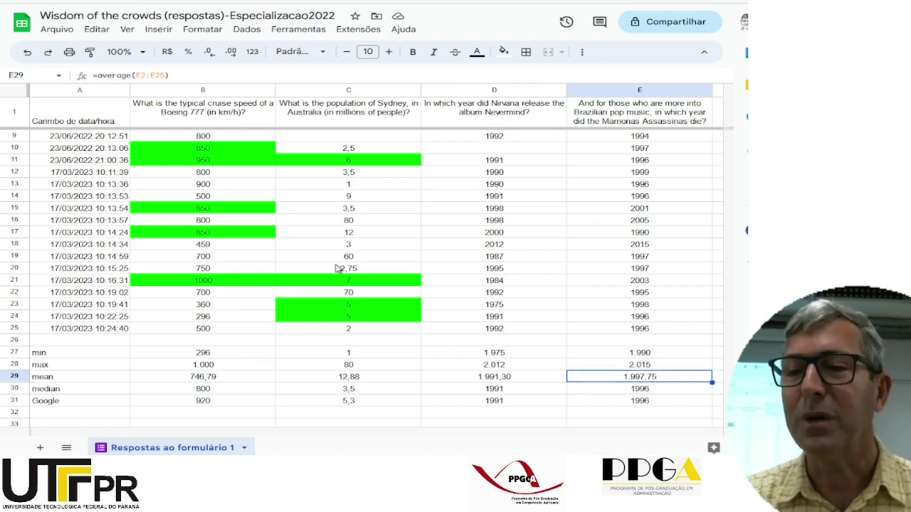
{"action": "key", "text": "Up"}
{"action": "key", "text": "Down"}
{"action": "key", "text": "Down"}
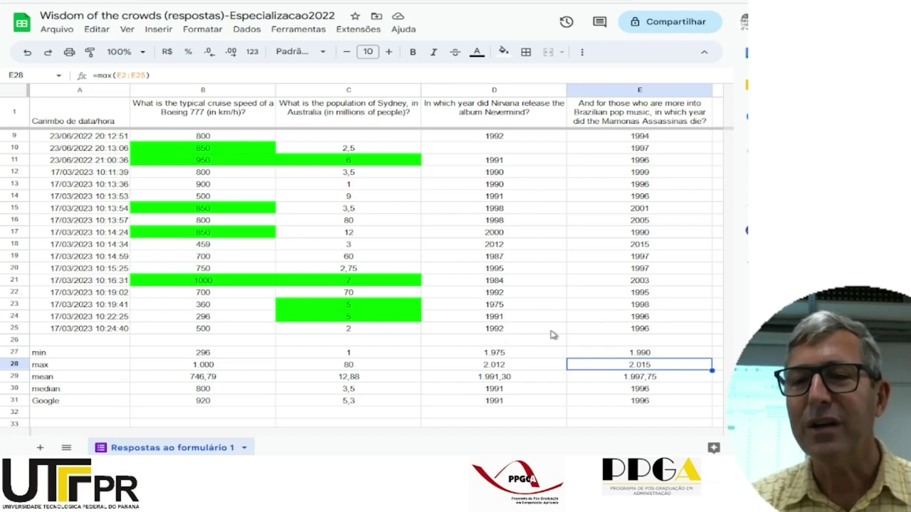
Review the individual Mamonas Assassinas year answers from E25 up to E10
{"action": "left_click", "coordinate": [597, 332]}
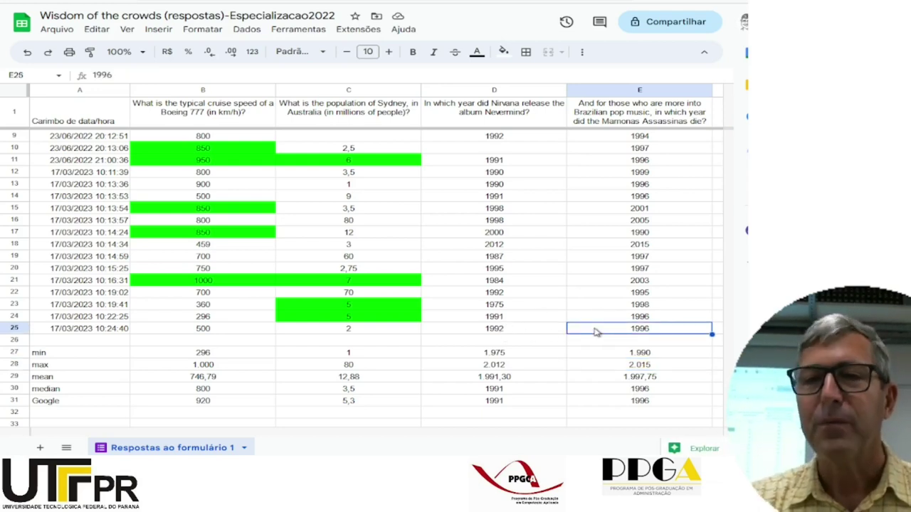
{"action": "key", "text": "Up"}
{"action": "key", "text": "Up"}
{"action": "key", "text": "Up"}
{"action": "key", "text": "Up"}
{"action": "key", "text": "Up"}
{"action": "key", "text": "Up"}
{"action": "key", "text": "Up"}
{"action": "key", "text": "Up"}
{"action": "key", "text": "Up"}
{"action": "key", "text": "Up"}
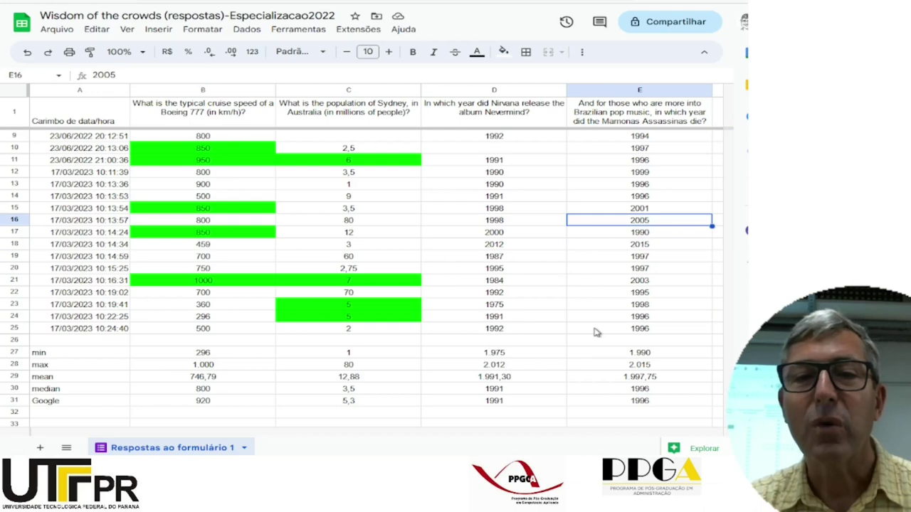
{"action": "key", "text": "Up"}
{"action": "key", "text": "Up"}
{"action": "key", "text": "Up"}
{"action": "key", "text": "Up"}
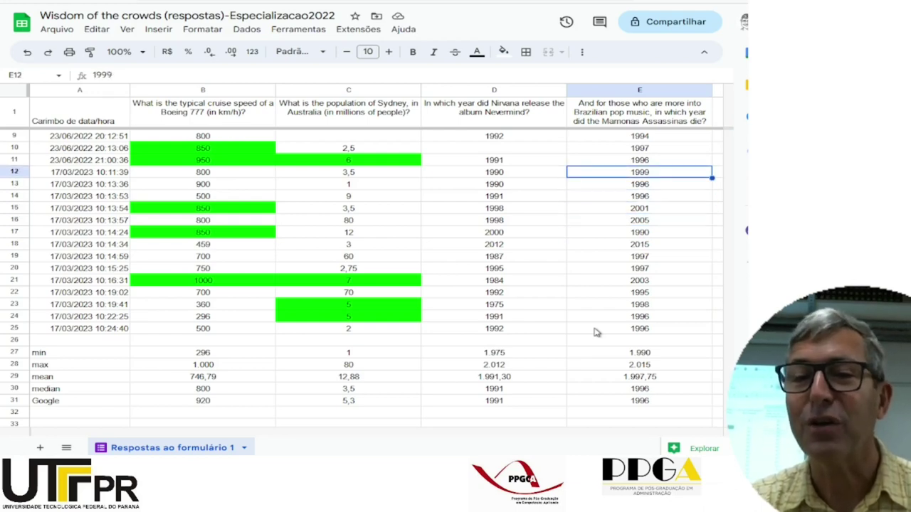
{"action": "key", "text": "Up"}
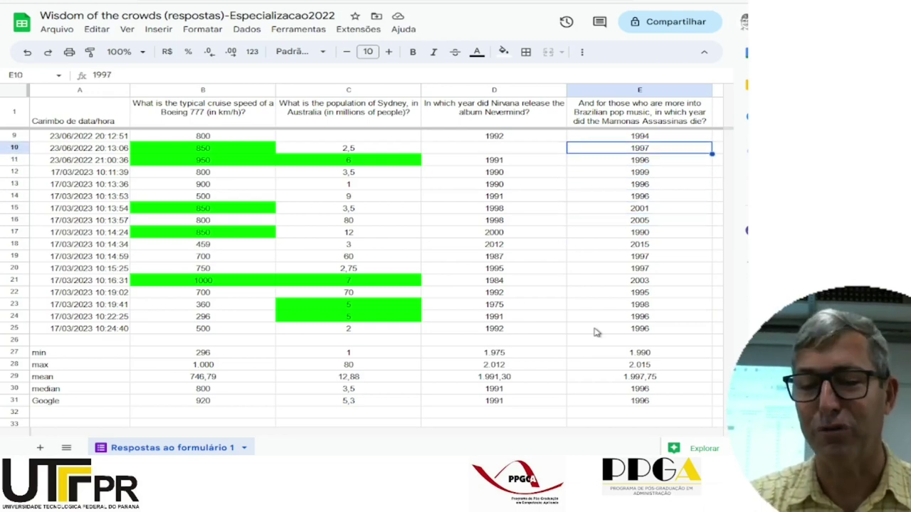
Inspect the unanswered Nevermind cell D10 and the unanswered Sydney population cell C9
{"action": "key", "text": "Left"}
{"action": "key", "text": "Left"}
{"action": "key", "text": "Right"}
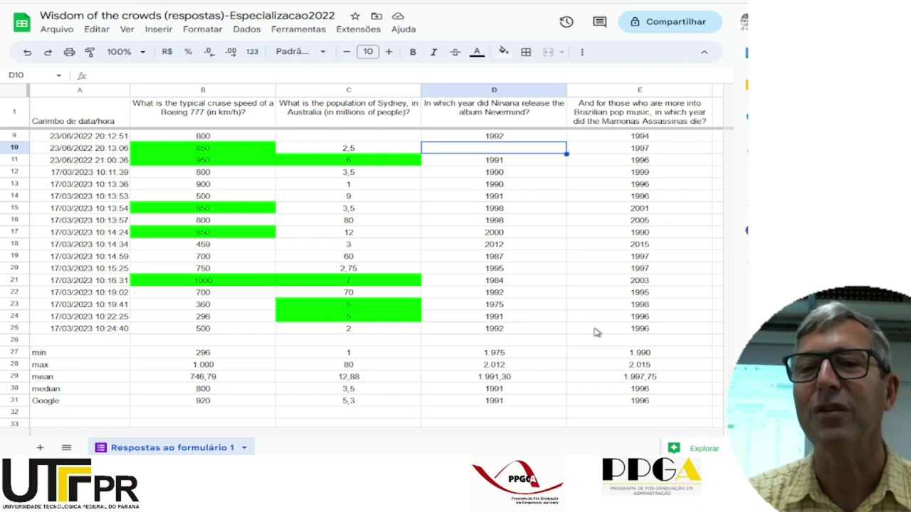
{"action": "key", "text": "Up"}
{"action": "key", "text": "Down"}
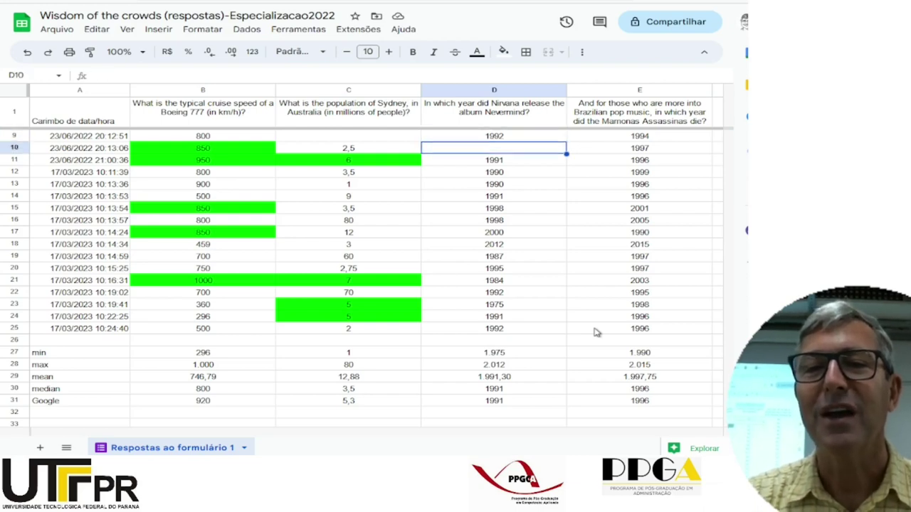
{"action": "key", "text": "Up"}
{"action": "key", "text": "Left"}
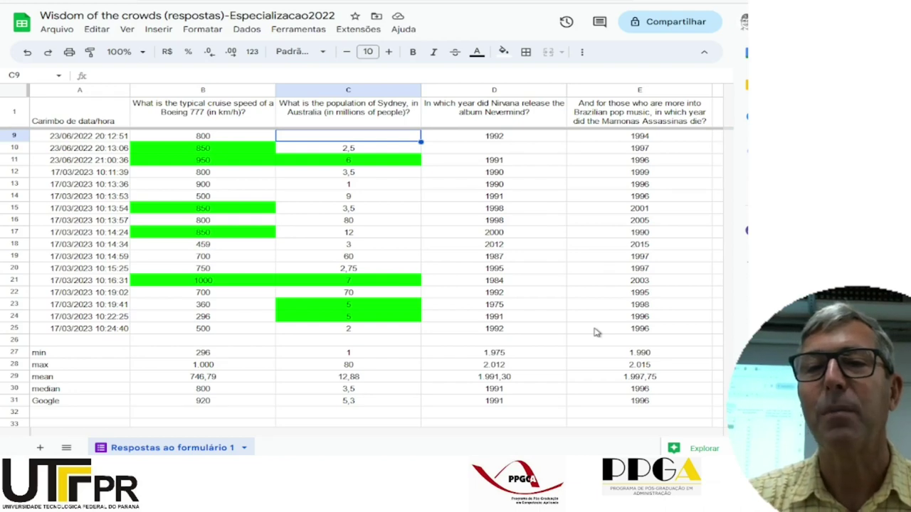
Go through the Sydney population answers up to the header in C1 and back down to the green answers from C7
{"action": "key", "text": "Up"}
{"action": "key", "text": "Up"}
{"action": "key", "text": "Up"}
{"action": "key", "text": "Up"}
{"action": "key", "text": "Up"}
{"action": "key", "text": "Up"}
{"action": "key", "text": "Up"}
{"action": "key", "text": "Up"}
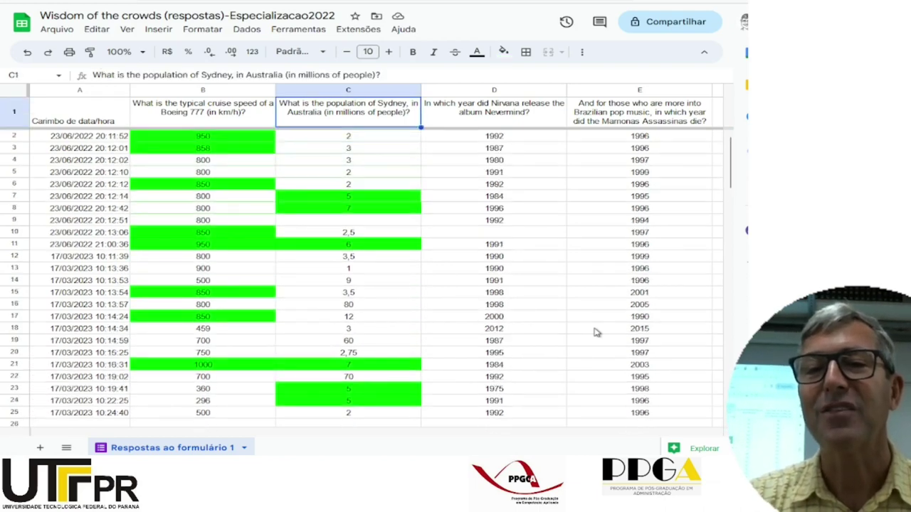
{"action": "key", "text": "Down"}
{"action": "key", "text": "Down"}
{"action": "key", "text": "Down"}
{"action": "key", "text": "Down"}
{"action": "key", "text": "Down"}
{"action": "key", "text": "Down"}
{"action": "key", "text": "Down"}
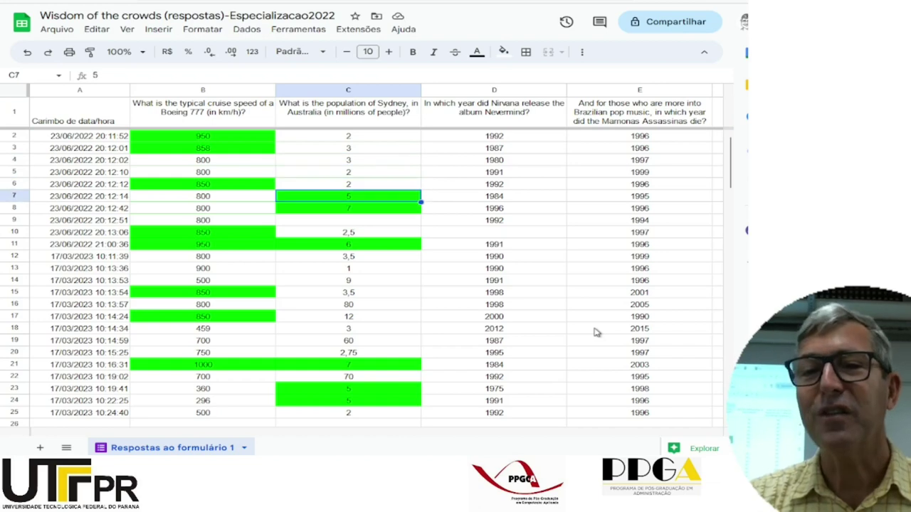
{"action": "key", "text": "Down"}
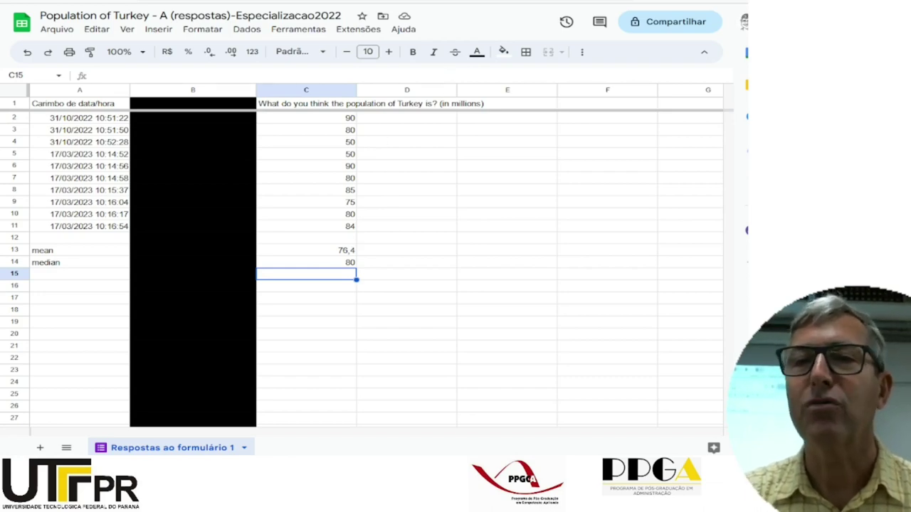
In the Population of Turkey - B spreadsheet, enter 84 as the Google value in C21
{"action": "key", "text": "ctrl+Tab"}
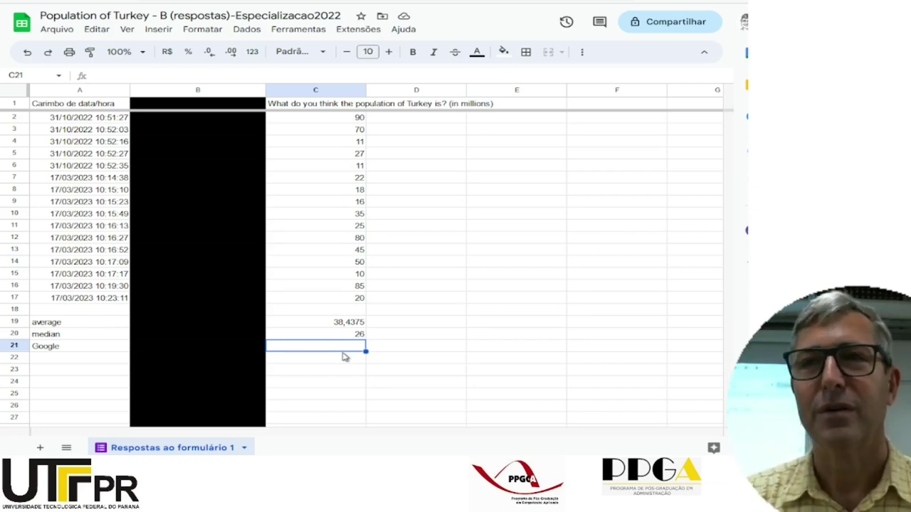
{"action": "type", "text": "84"}
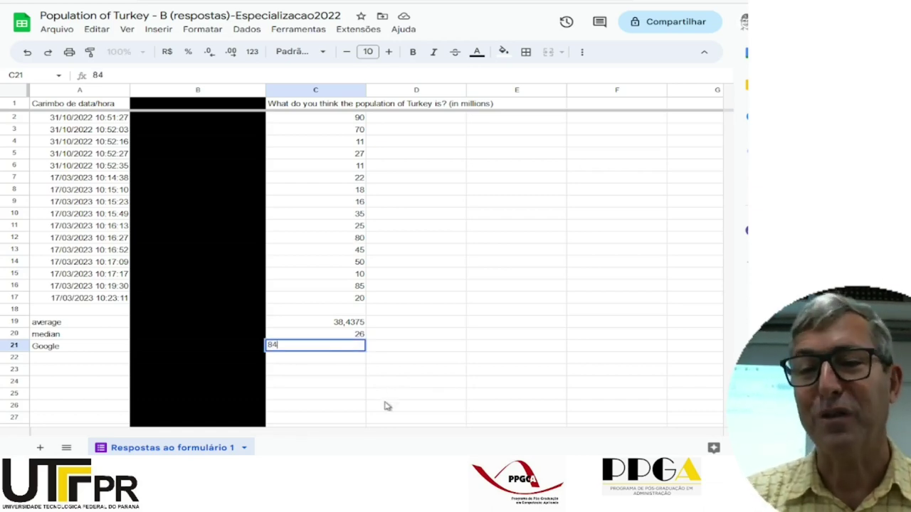
{"action": "key", "text": "Return"}
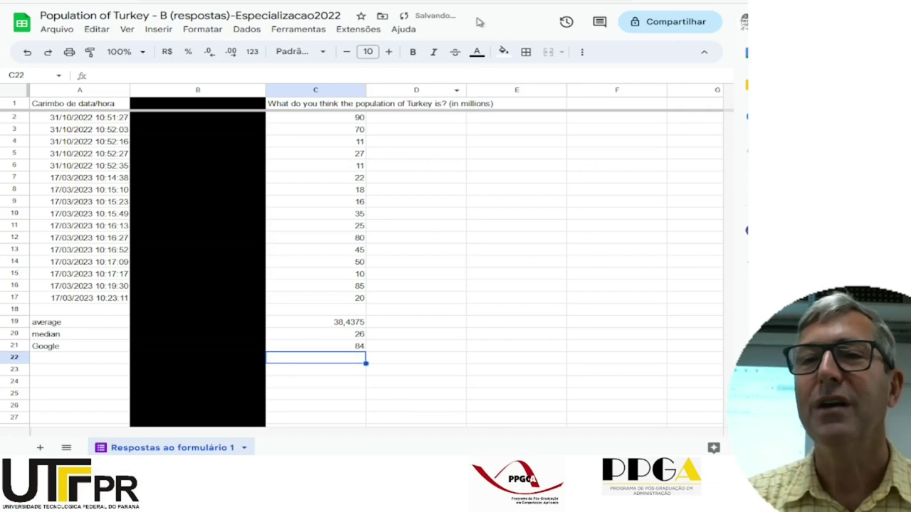
In the Population of Turkey - A spreadsheet, enter 84 in C15 below the median
{"action": "key", "text": "ctrl+Tab"}
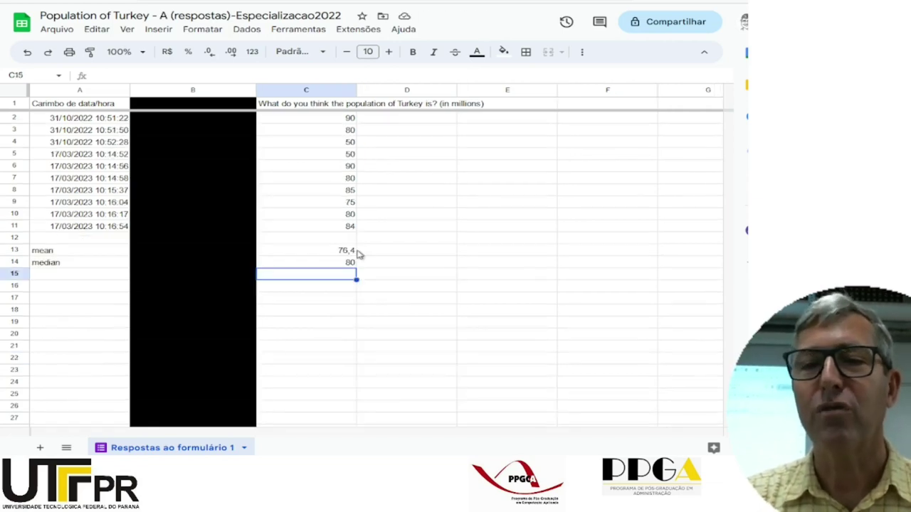
{"action": "type", "text": "84"}
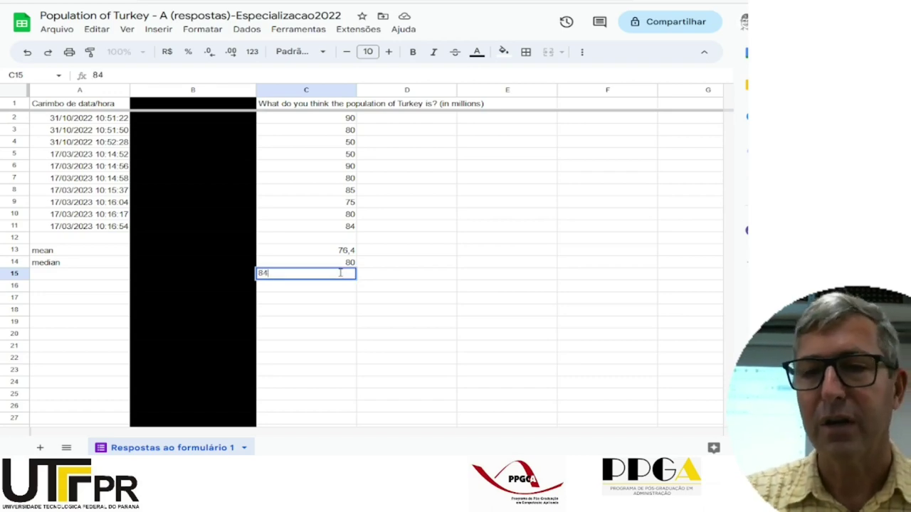
{"action": "key", "text": "Return"}
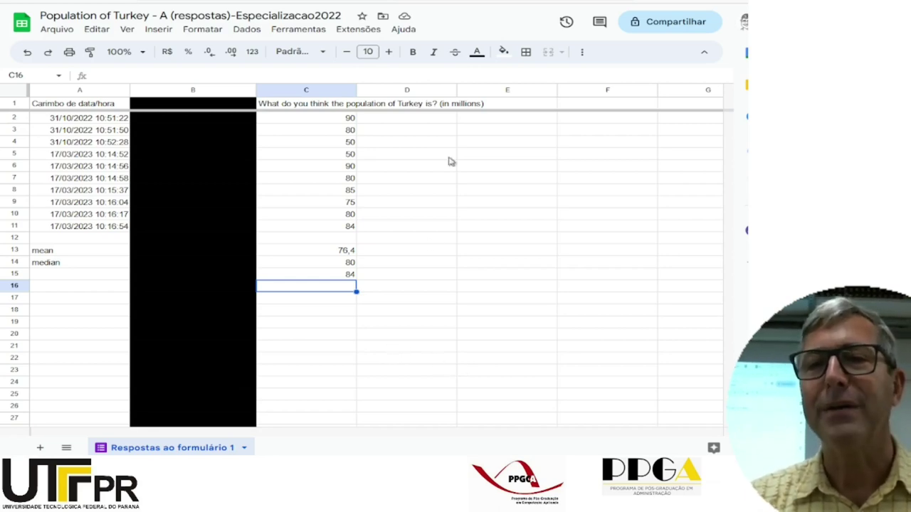
Compare with the B responses, and in Population of Turkey - A change column B's black fill to white
{"action": "key", "text": "ctrl+Tab"}
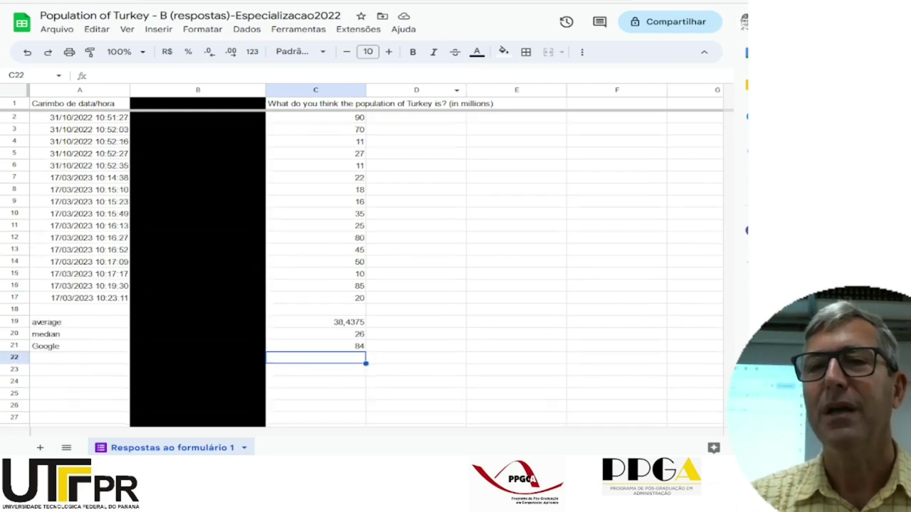
{"action": "key", "text": "ctrl+Tab"}
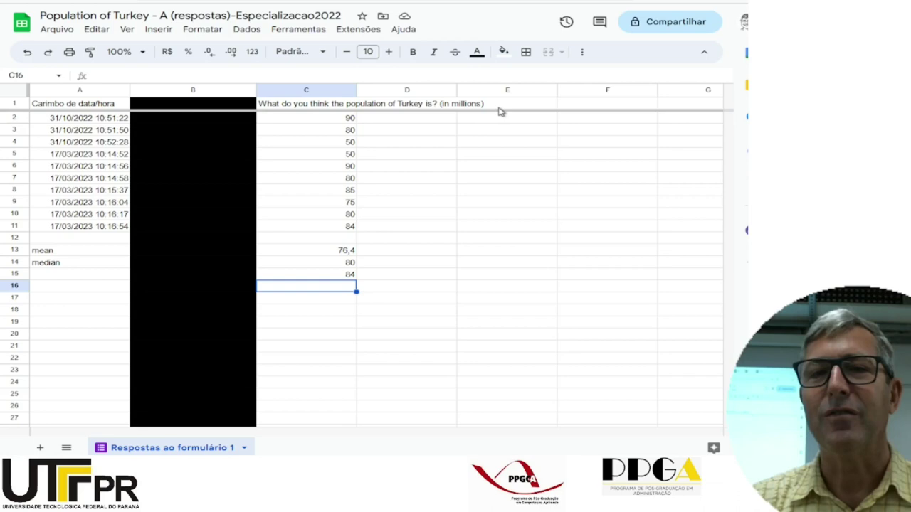
{"action": "left_click", "coordinate": [217, 93]}
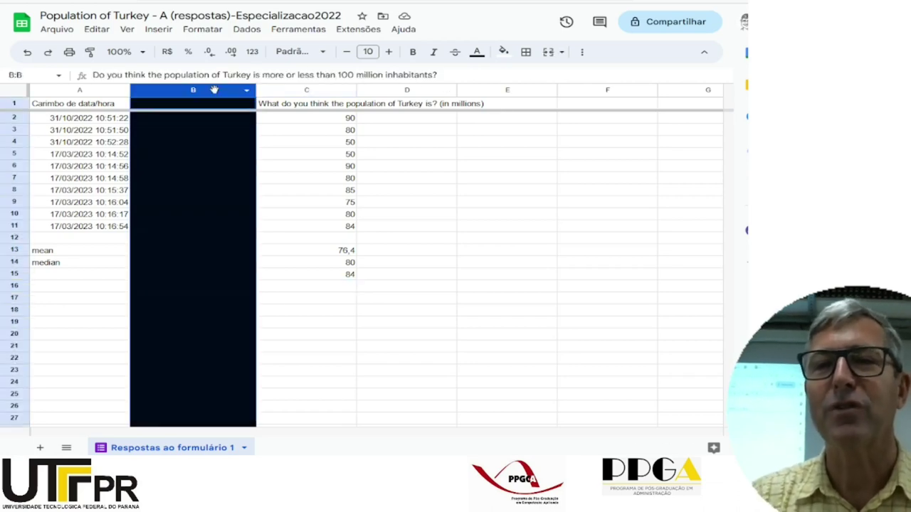
{"action": "left_click", "coordinate": [503, 53]}
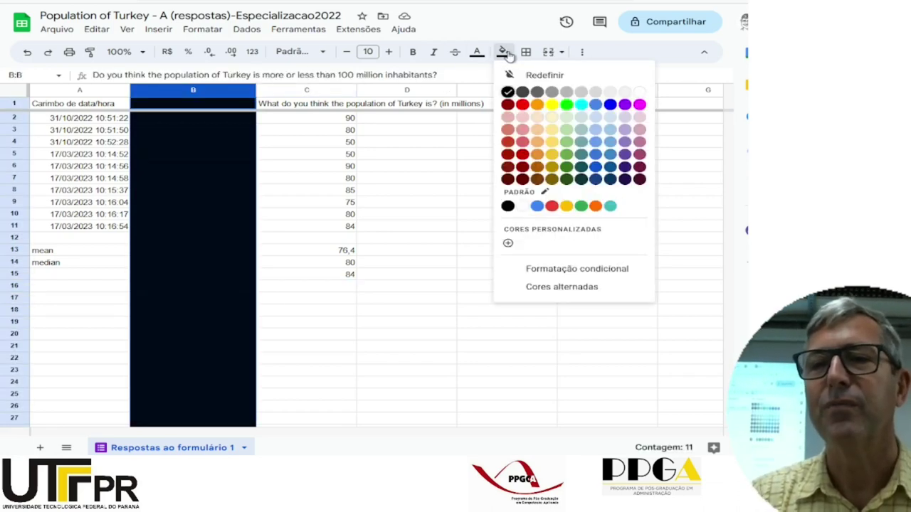
{"action": "left_click", "coordinate": [639, 94]}
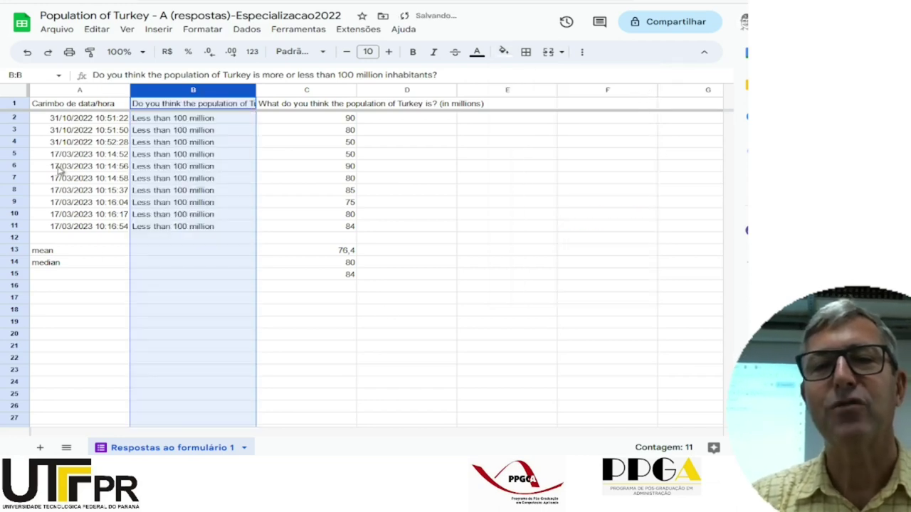
Wrap the text of the two question headers in B1:C1 of Population of Turkey - A
{"action": "left_click", "coordinate": [195, 105]}
{"action": "left_click", "coordinate": [291, 103], "text": "shift"}
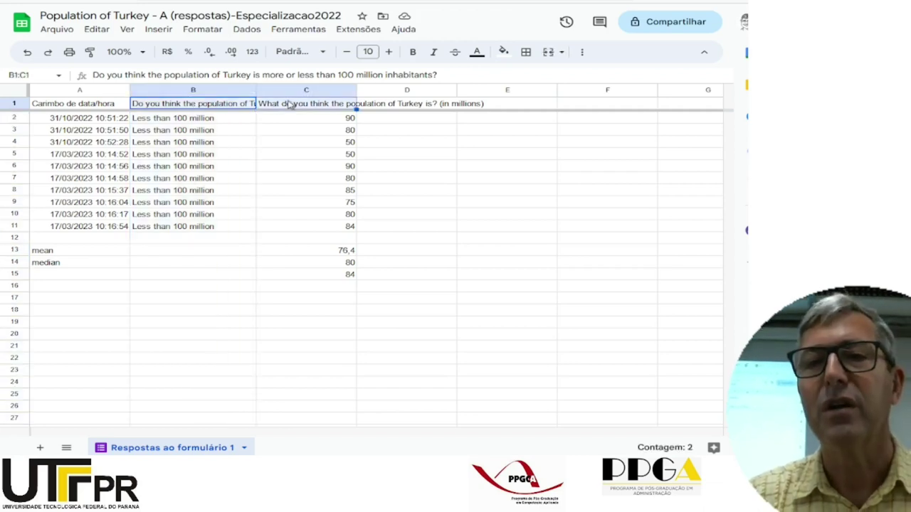
{"action": "left_click", "coordinate": [207, 30]}
{"action": "mouse_move", "coordinate": [217, 132]}
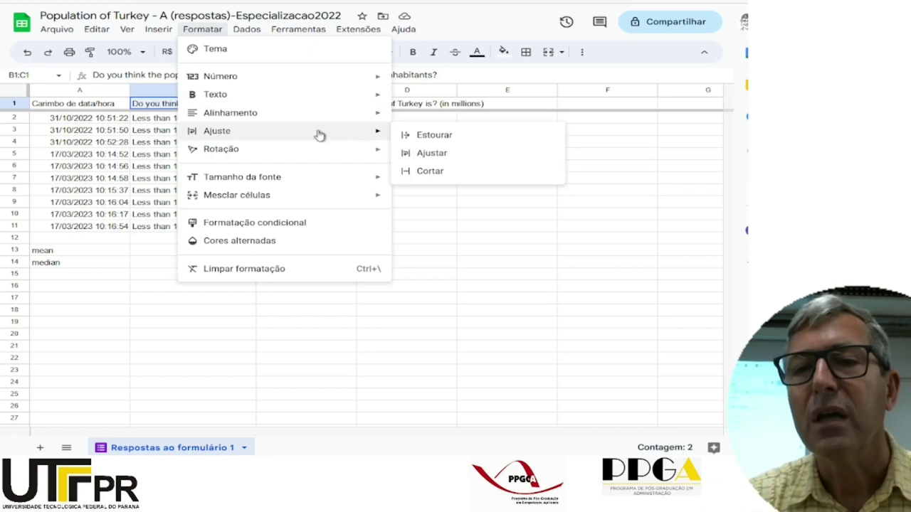
{"action": "left_click", "coordinate": [424, 153]}
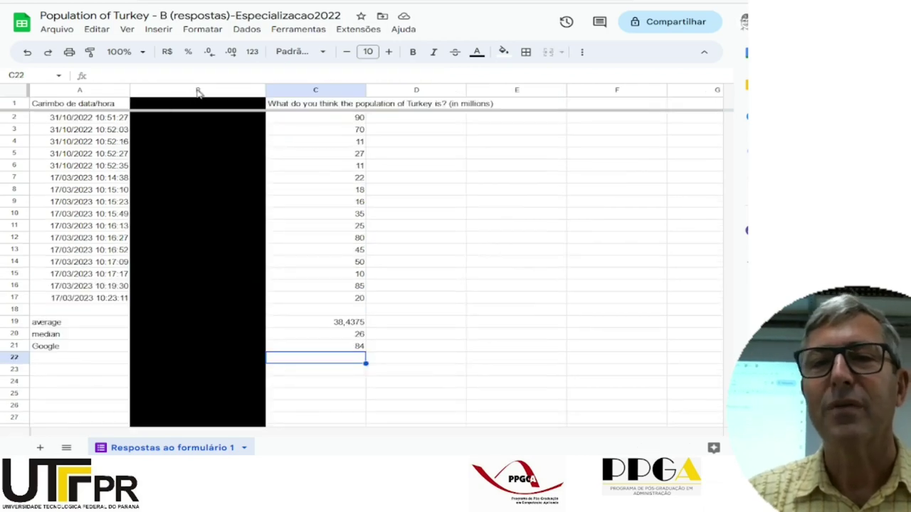
In Population of Turkey - B, change the black fill of column B to white
{"action": "left_click", "coordinate": [196, 90]}
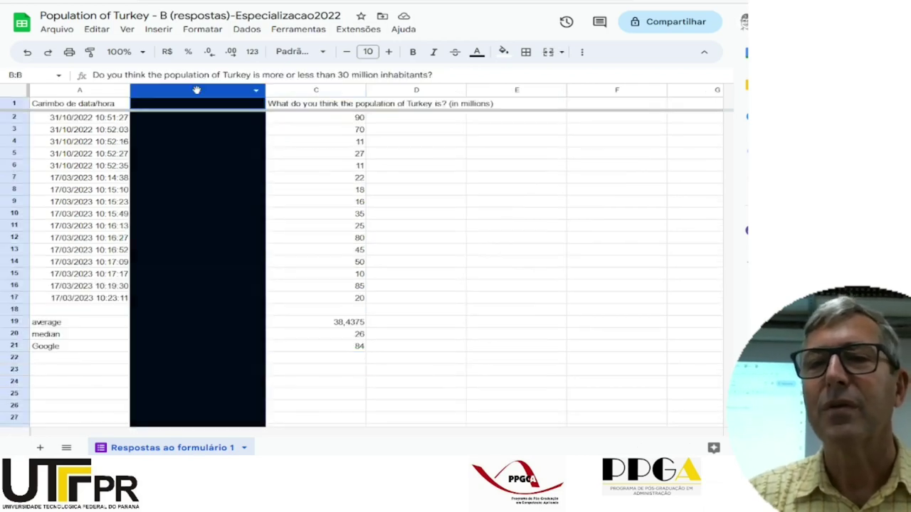
{"action": "left_click", "coordinate": [503, 52]}
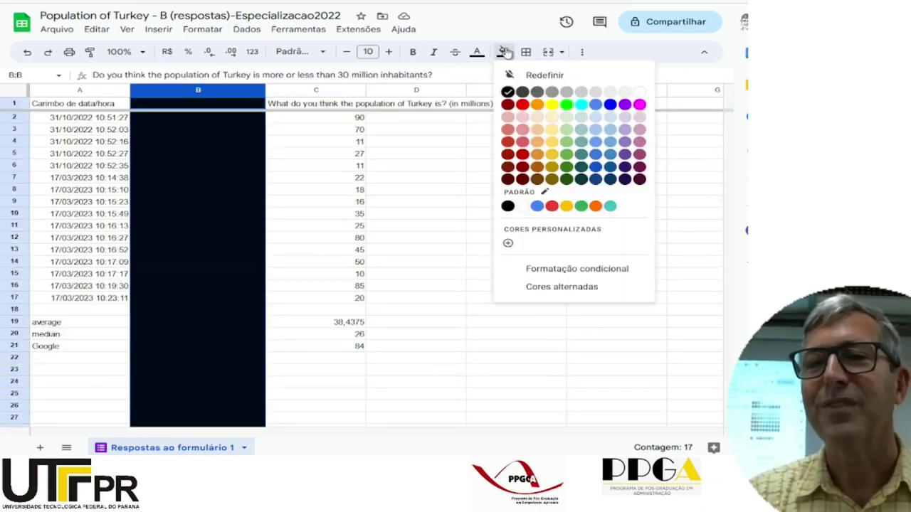
{"action": "left_click", "coordinate": [640, 93]}
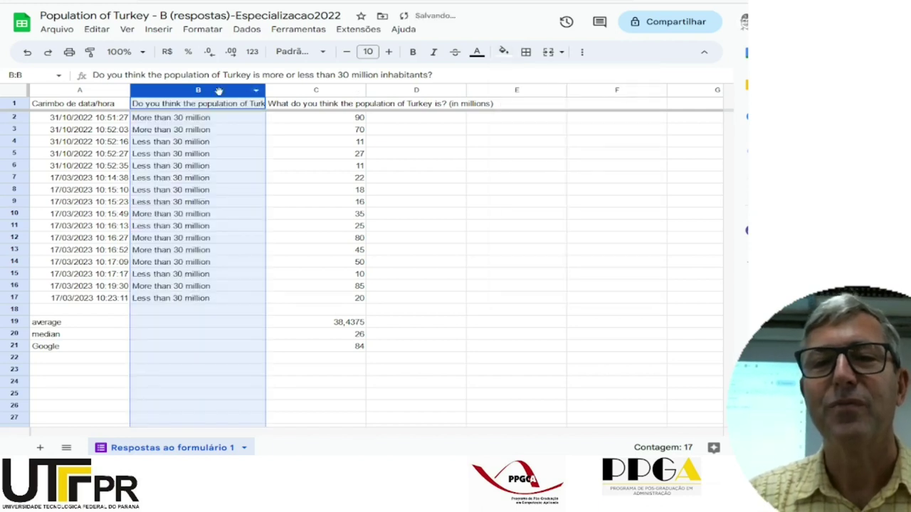
Wrap the text of the question headers in B1:C1 of Population of Turkey - B
{"action": "left_click", "coordinate": [193, 105]}
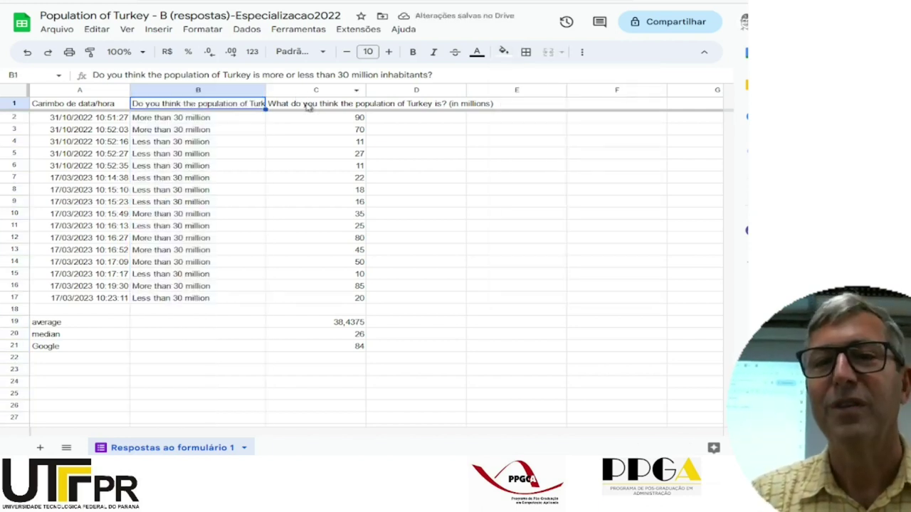
{"action": "left_click", "coordinate": [308, 105], "text": "shift"}
{"action": "right_click", "coordinate": [308, 106]}
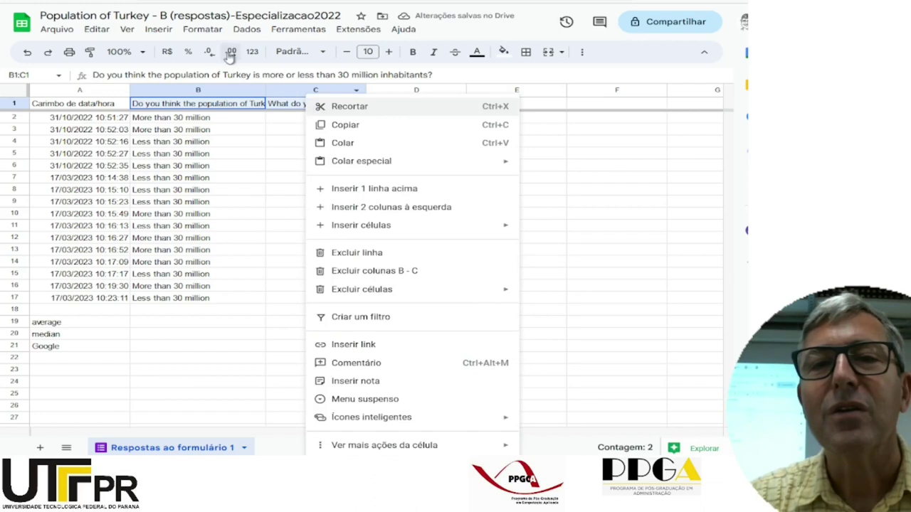
{"action": "left_click", "coordinate": [201, 30]}
{"action": "mouse_move", "coordinate": [230, 132]}
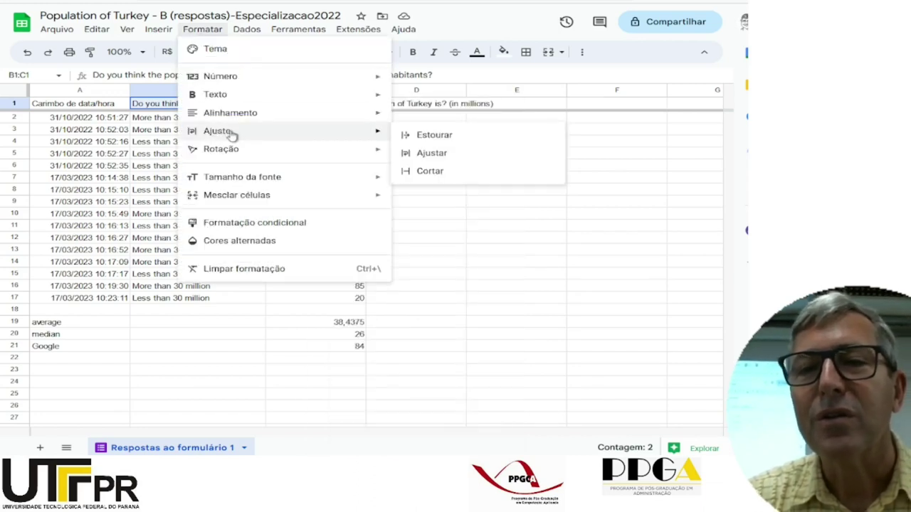
{"action": "left_click", "coordinate": [431, 154]}
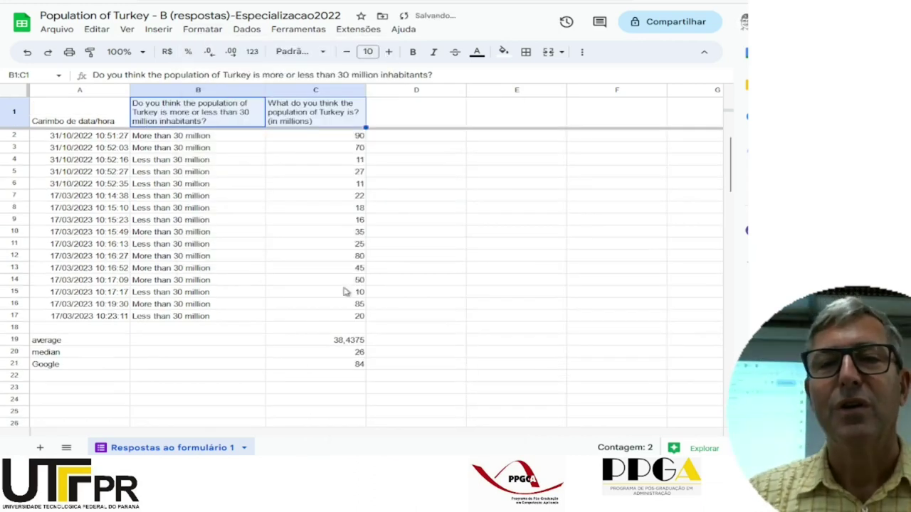